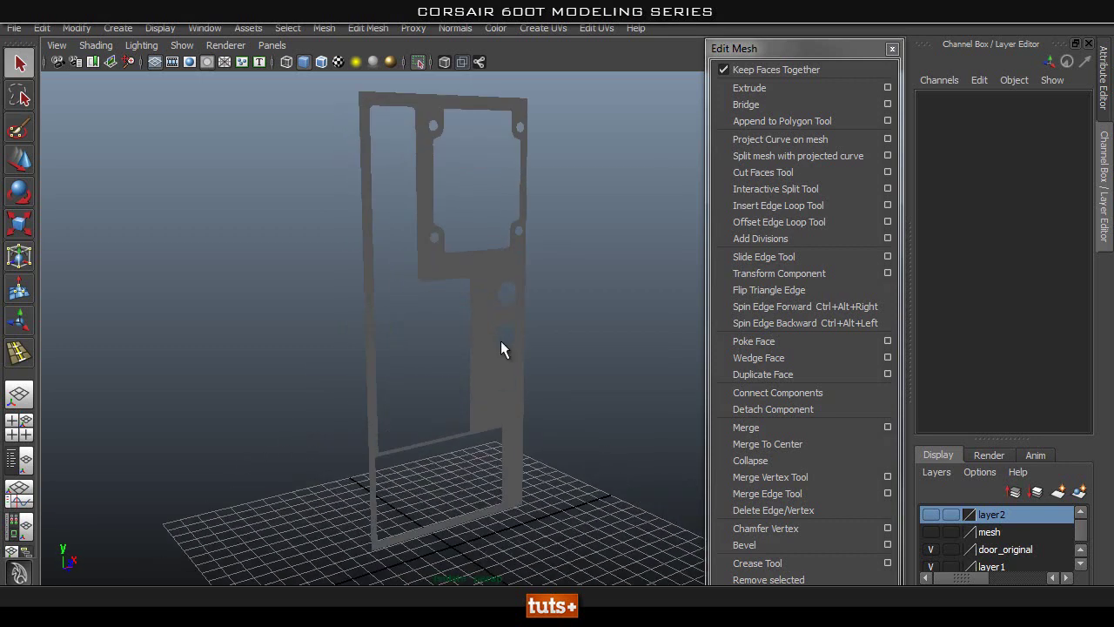
Step: Examine the flat panel mesh from several angles, including its fan opening, screw holes, round holes and lower frame
click(502, 348)
alt+drag(610, 286, 504, 304)
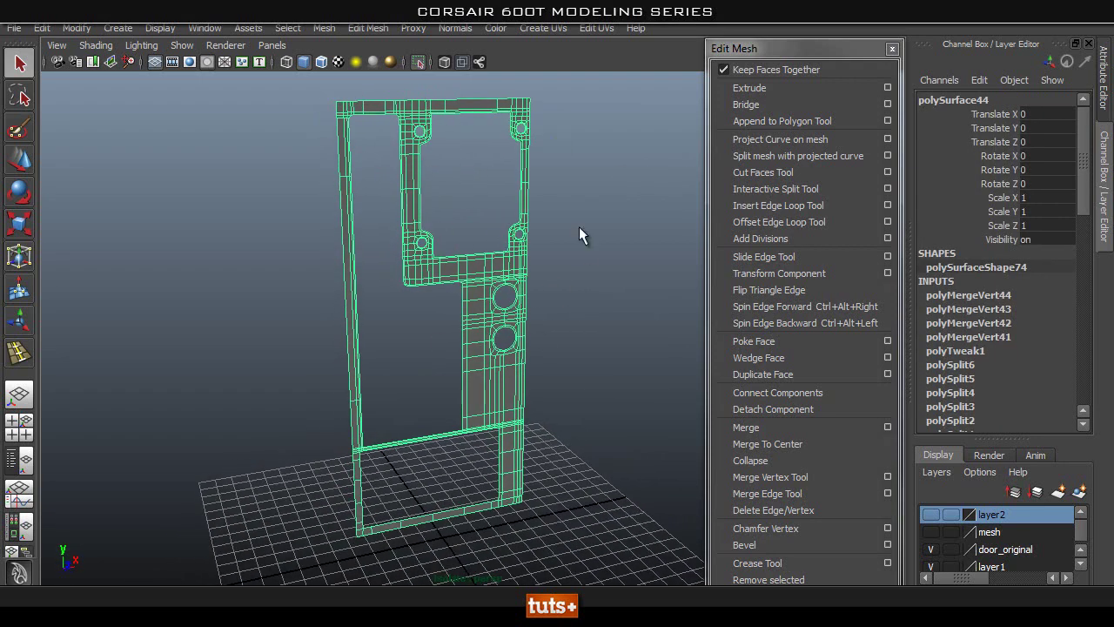
click(585, 298)
alt+drag(584, 299, 500, 280)
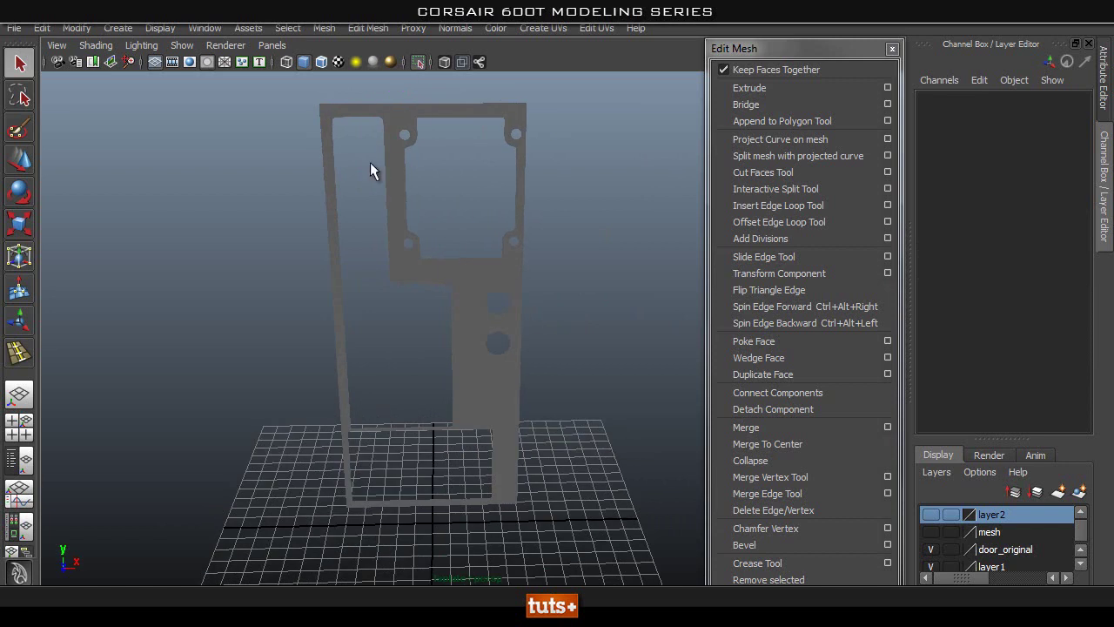
click(400, 153)
alt+right_drag(300, 266, 406, 298)
alt+drag(406, 299, 442, 234)
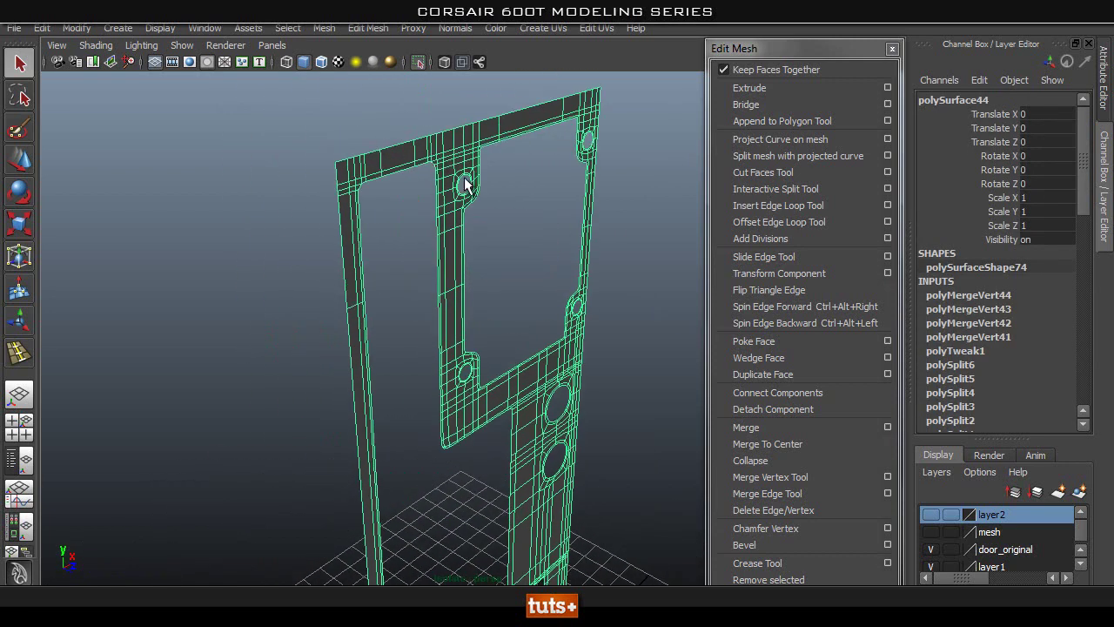
alt+drag(647, 368, 532, 281)
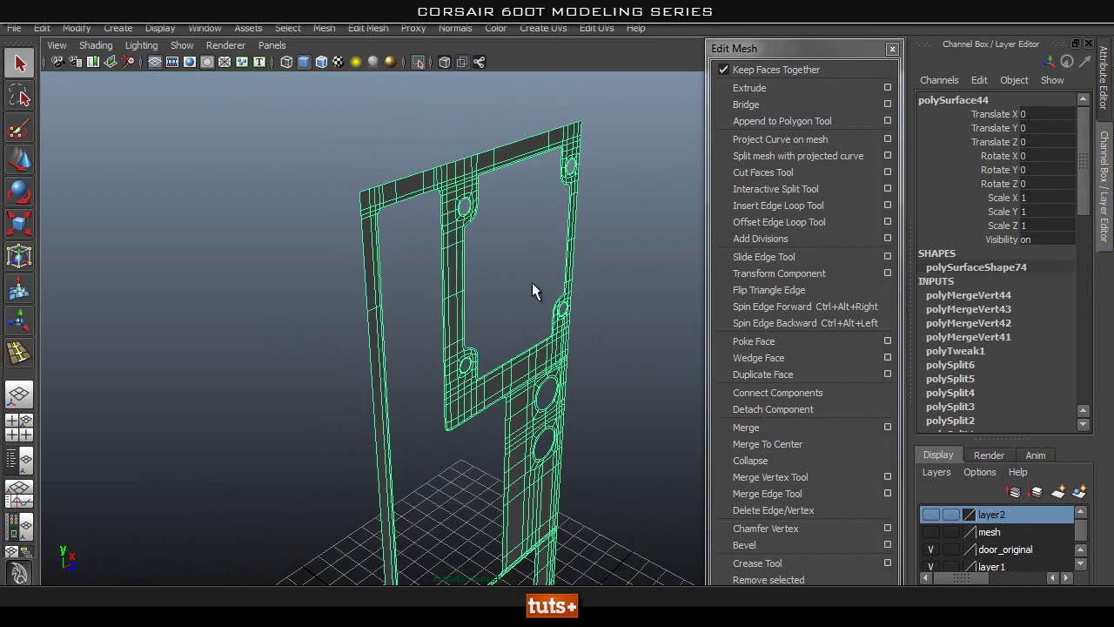
alt+middle_drag(550, 332, 510, 214)
alt+drag(598, 325, 451, 301)
alt+drag(522, 268, 531, 210)
alt+middle_drag(531, 211, 525, 308)
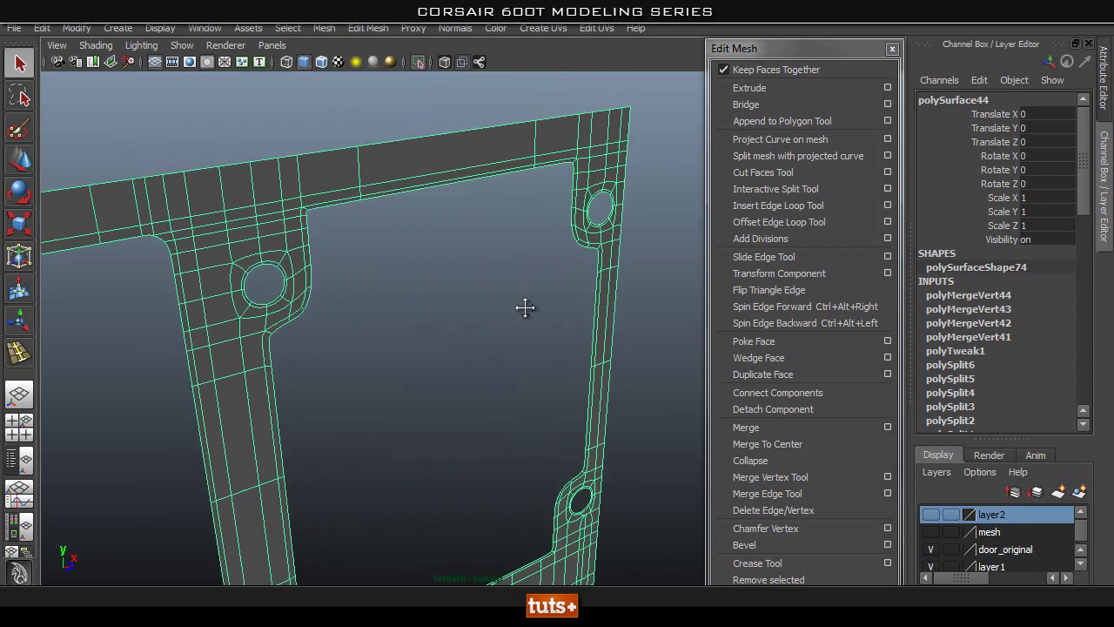
alt+right_drag(524, 308, 419, 65)
alt+middle_drag(425, 362, 409, 253)
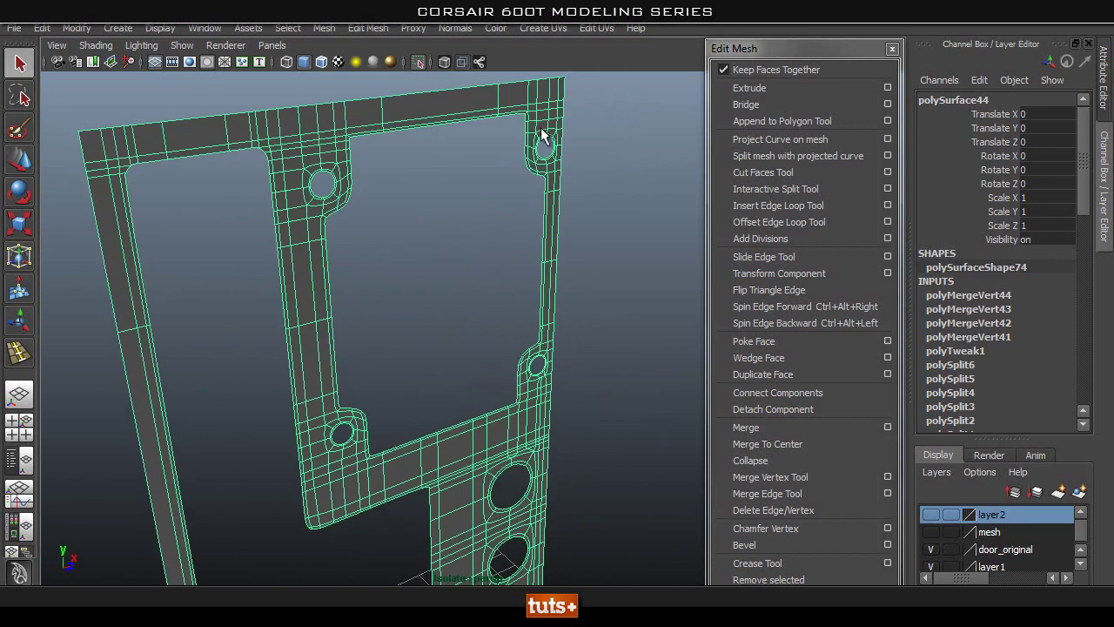
alt+drag(368, 426, 501, 381)
click(587, 345)
click(446, 372)
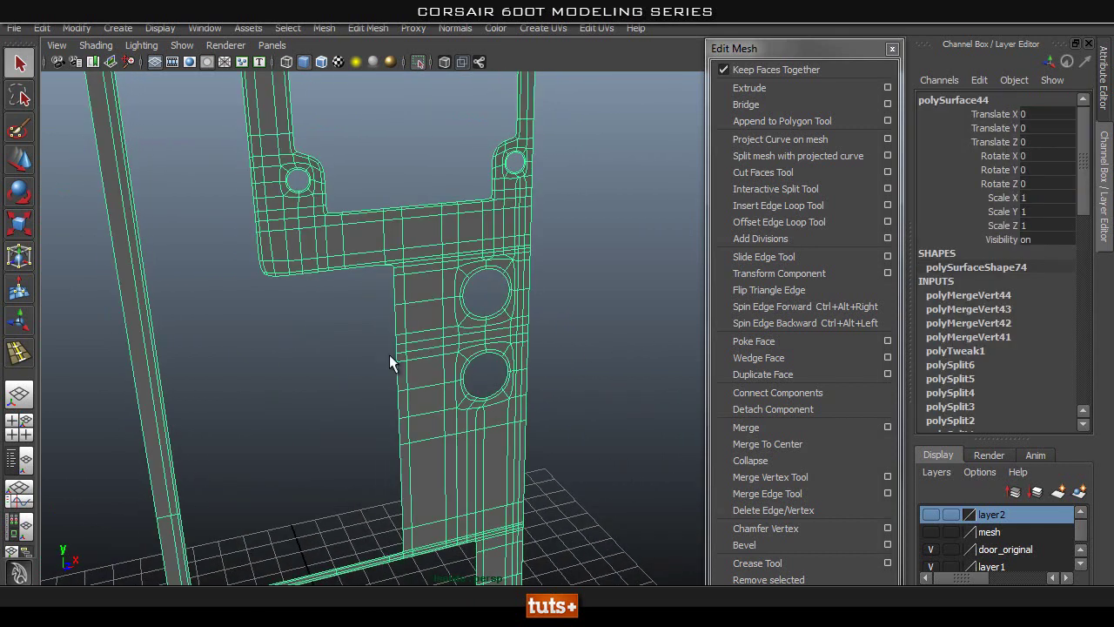
alt+drag(389, 354, 509, 356)
alt+right_drag(509, 355, 440, 362)
alt+drag(440, 370, 396, 300)
alt+right_drag(397, 300, 451, 97)
alt+middle_drag(451, 97, 409, 189)
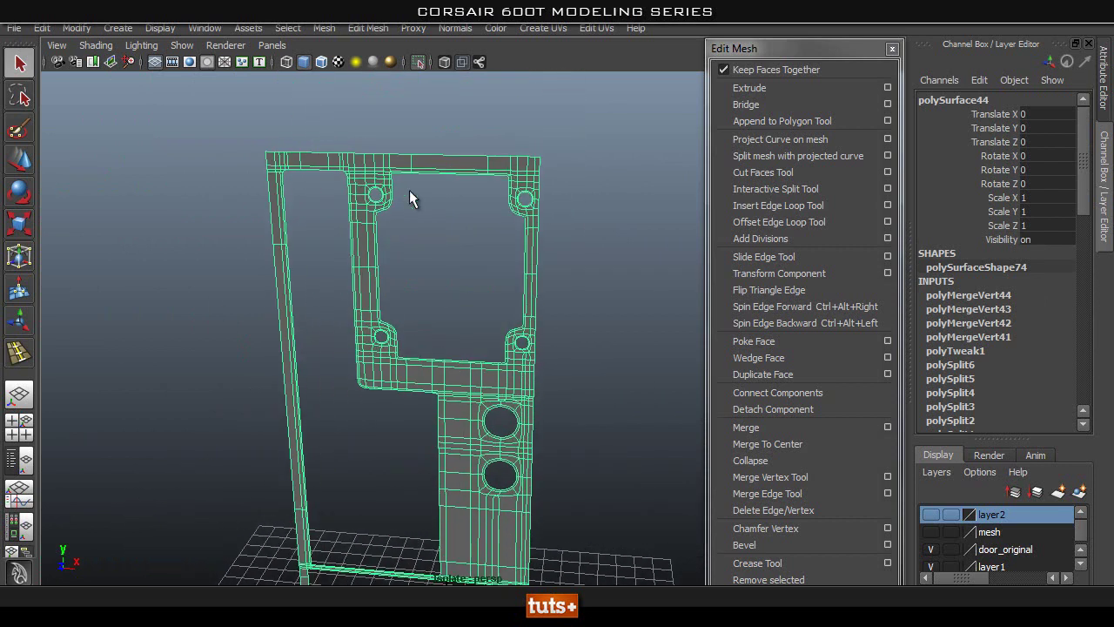
alt+drag(507, 435, 486, 329)
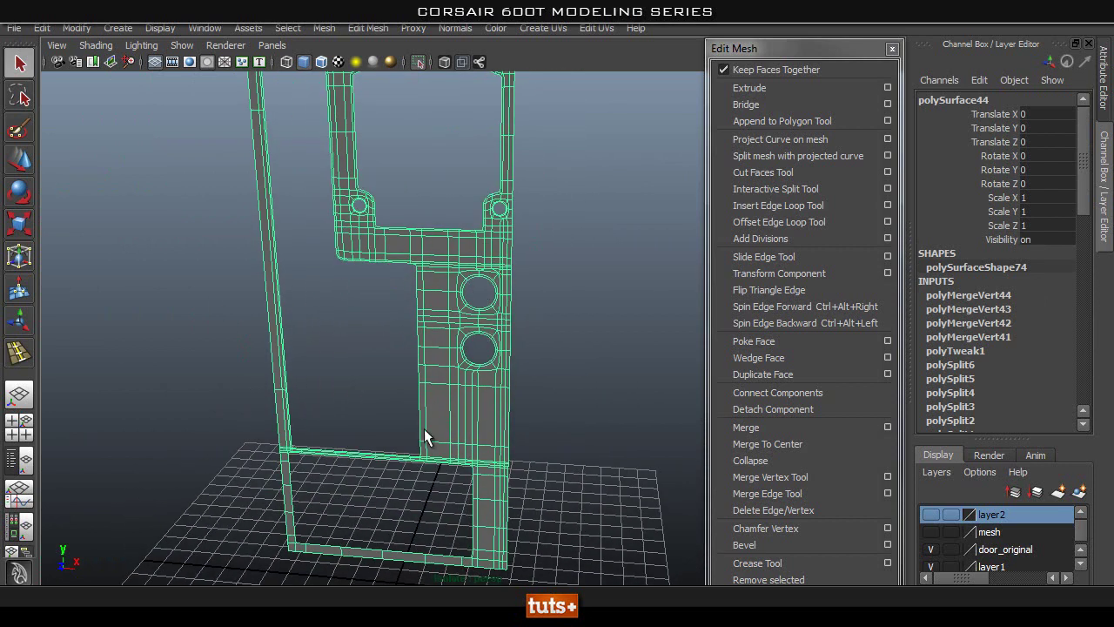
alt+drag(427, 437, 405, 253)
alt+drag(610, 329, 367, 387)
alt+drag(345, 440, 403, 340)
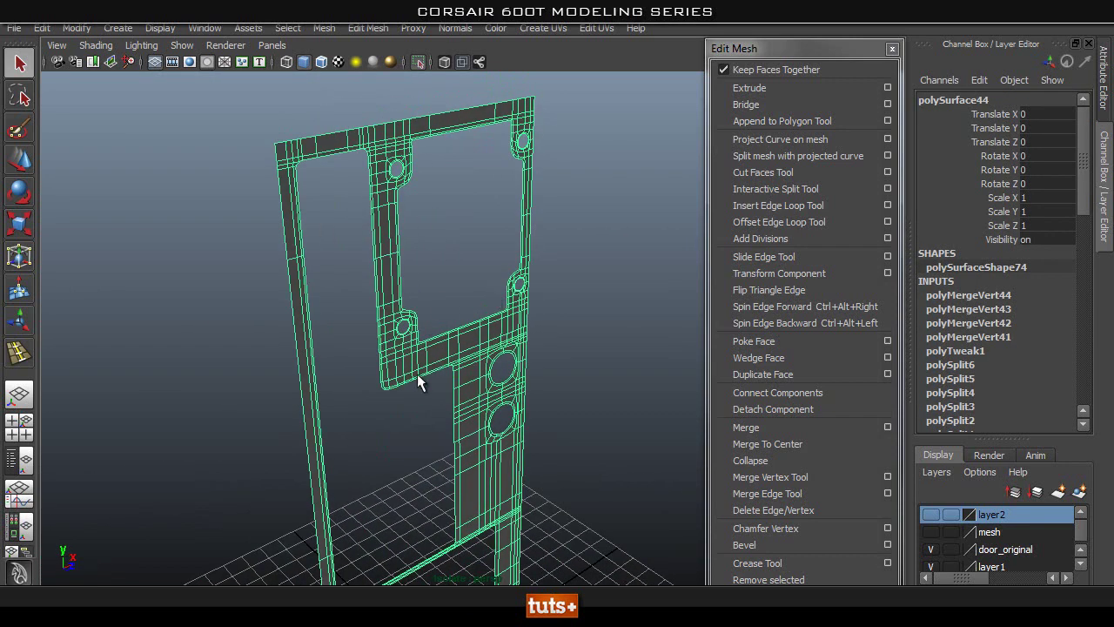
Step: Extrude all the panel's faces with a Local Translate Z of -0.077 to give it thickness, and return to object selection
alt+drag(417, 378, 418, 217)
click(748, 87)
alt+drag(557, 243, 579, 358)
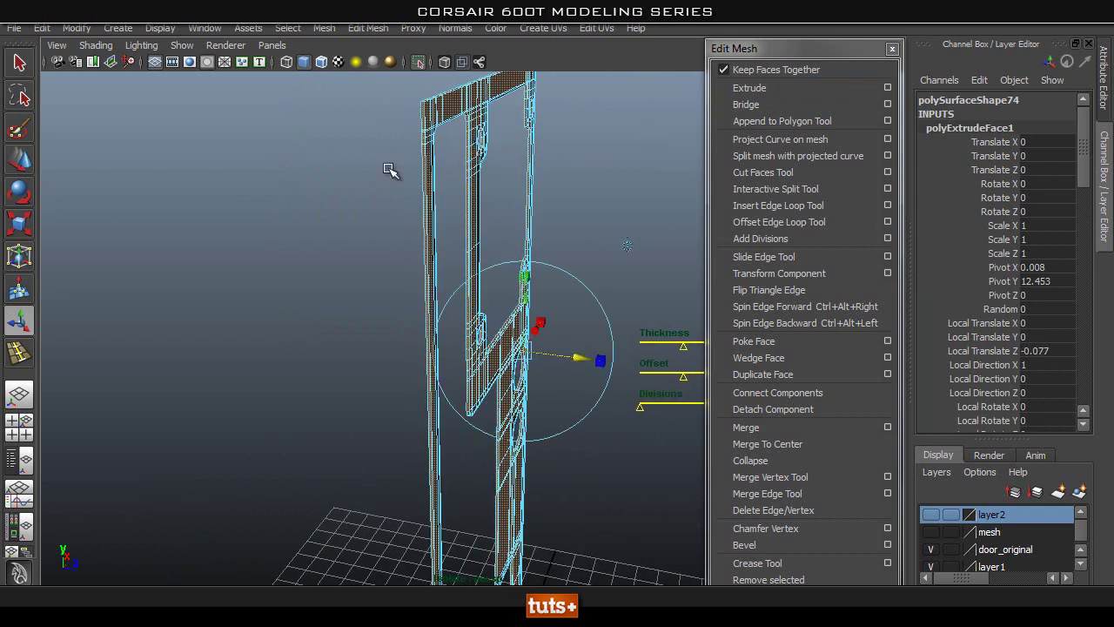
alt+drag(389, 170, 523, 146)
key(q)
right_drag(486, 137, 580, 88)
alt+drag(580, 88, 415, 321)
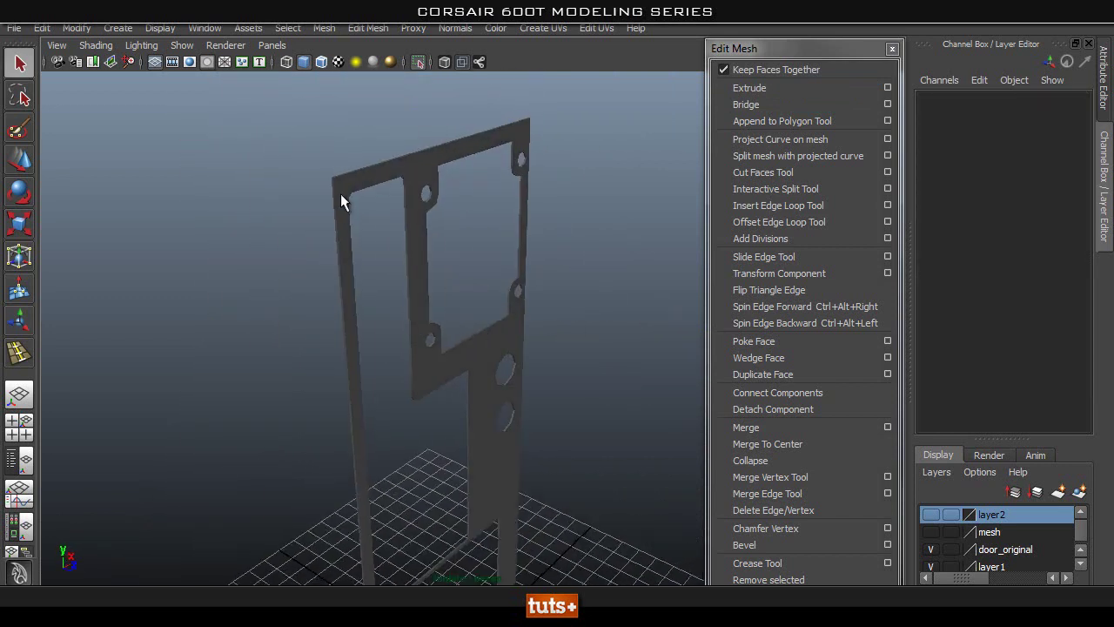
Step: Try to insert multiple edge loops across the panel's top strip near its right corner, and undo them
alt+drag(559, 163, 480, 188)
click(492, 155)
alt+right_drag(479, 187, 522, 226)
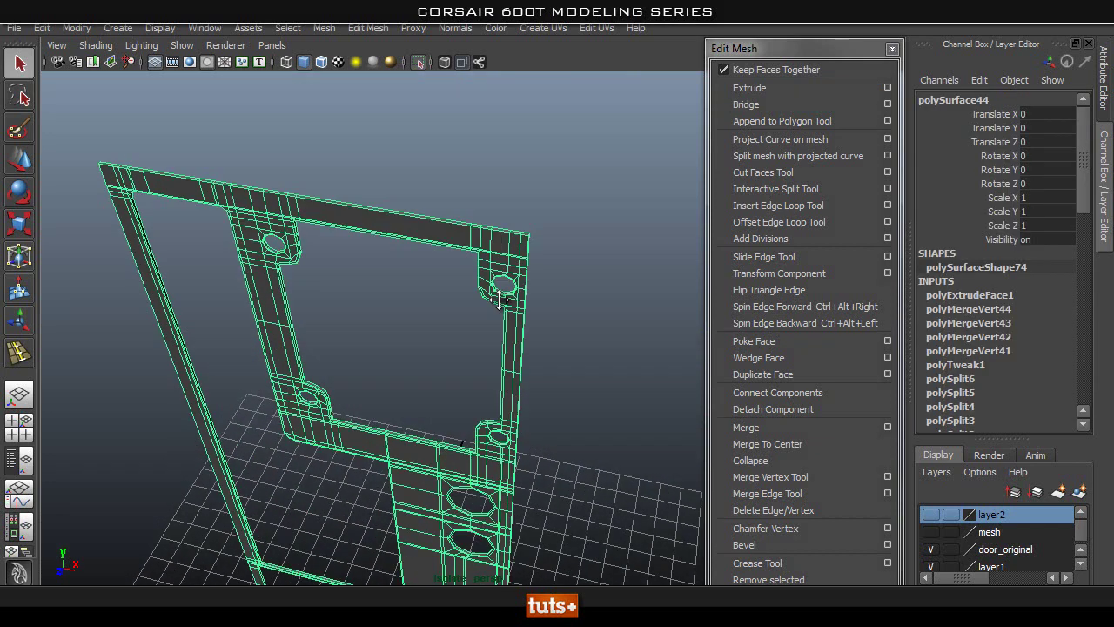
alt+middle_drag(522, 226, 505, 296)
alt+right_drag(505, 296, 657, 346)
alt+middle_drag(658, 347, 464, 316)
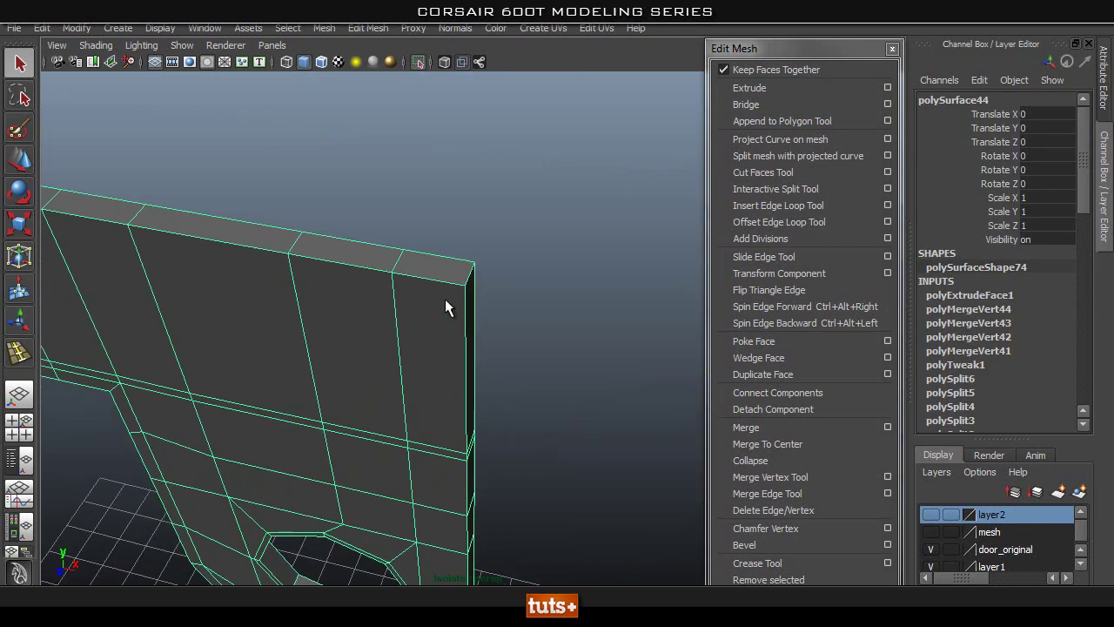
alt+drag(445, 299, 456, 269)
click(799, 206)
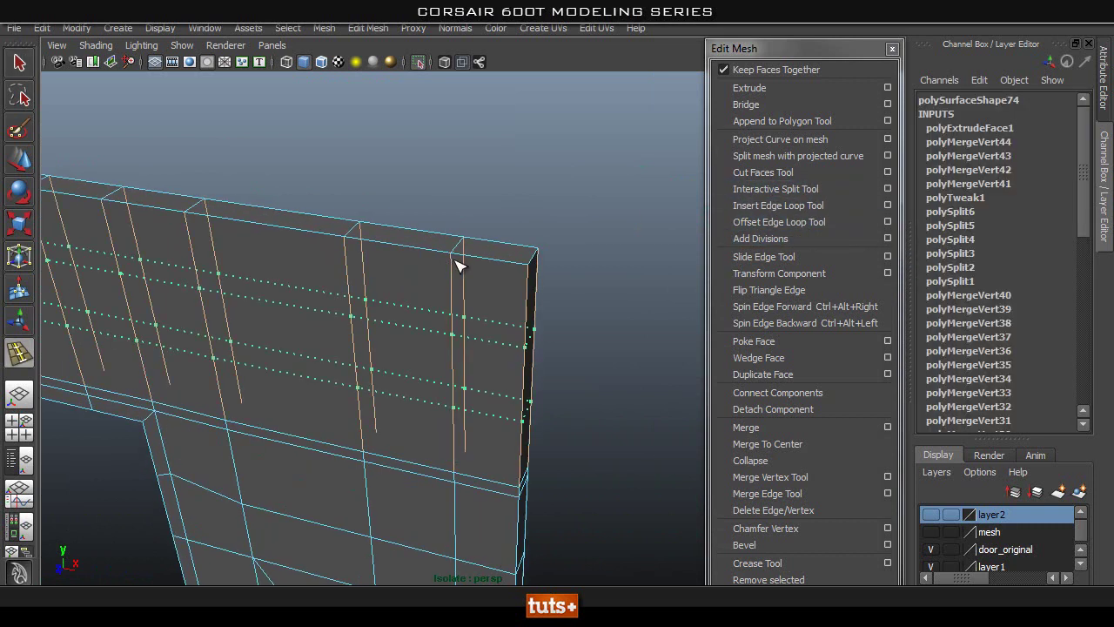
key(ctrl+z)
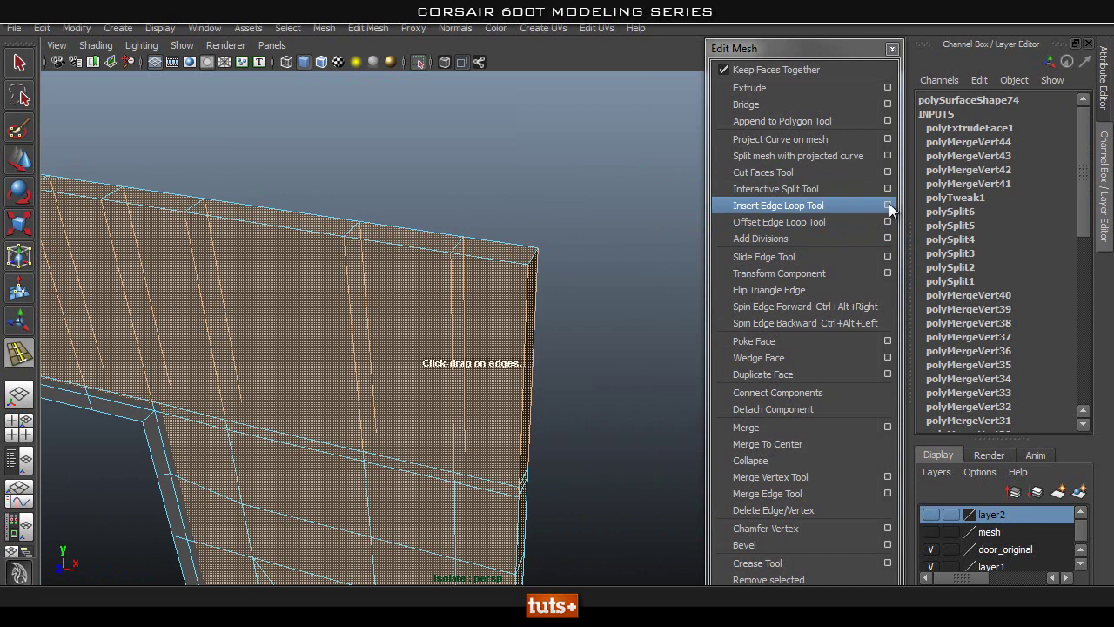
Step: Set the Insert Edge Loop Tool to maintain relative distance from the edge, and close its settings
click(888, 207)
scroll(498, 286, down, 3)
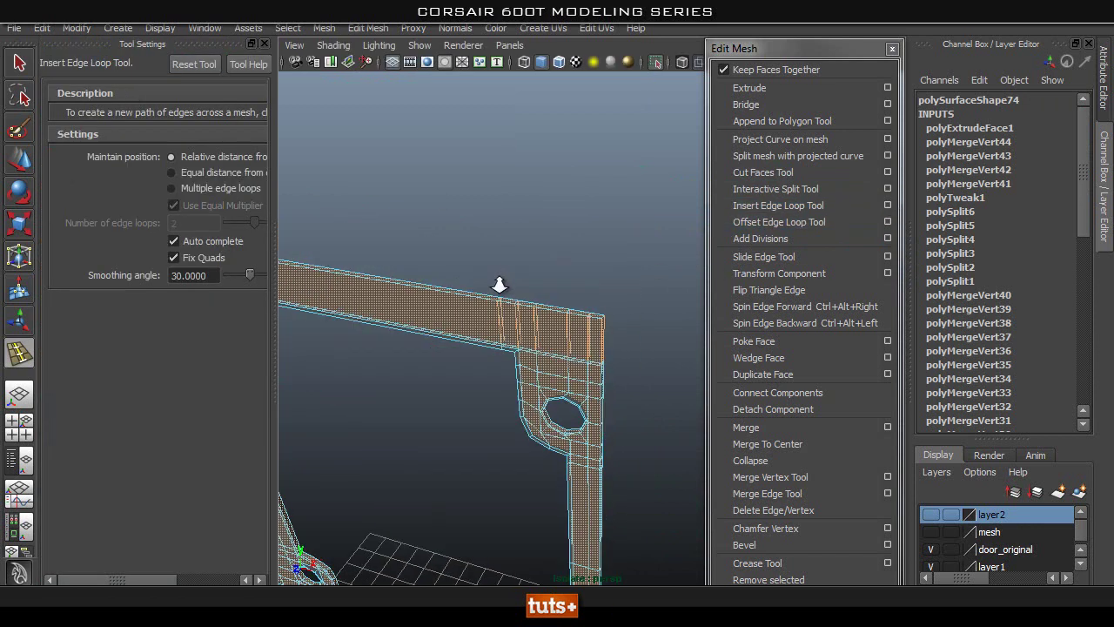
right_drag(517, 323, 530, 349)
alt+right_drag(627, 293, 450, 329)
click(311, 355)
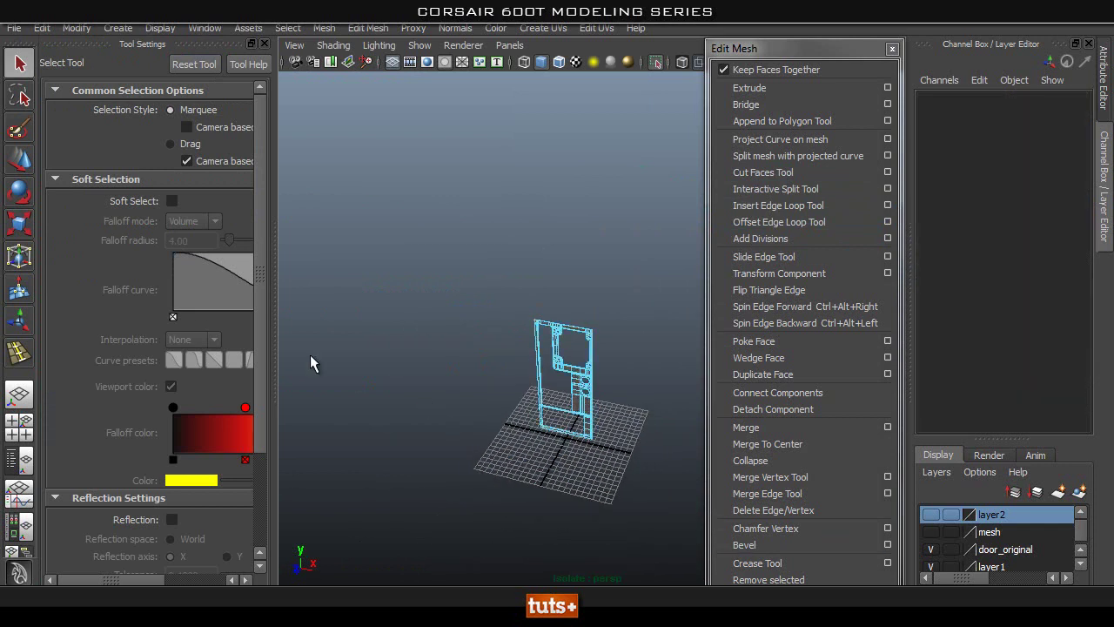
alt+right_drag(311, 356, 452, 335)
alt+middle_drag(648, 263, 527, 315)
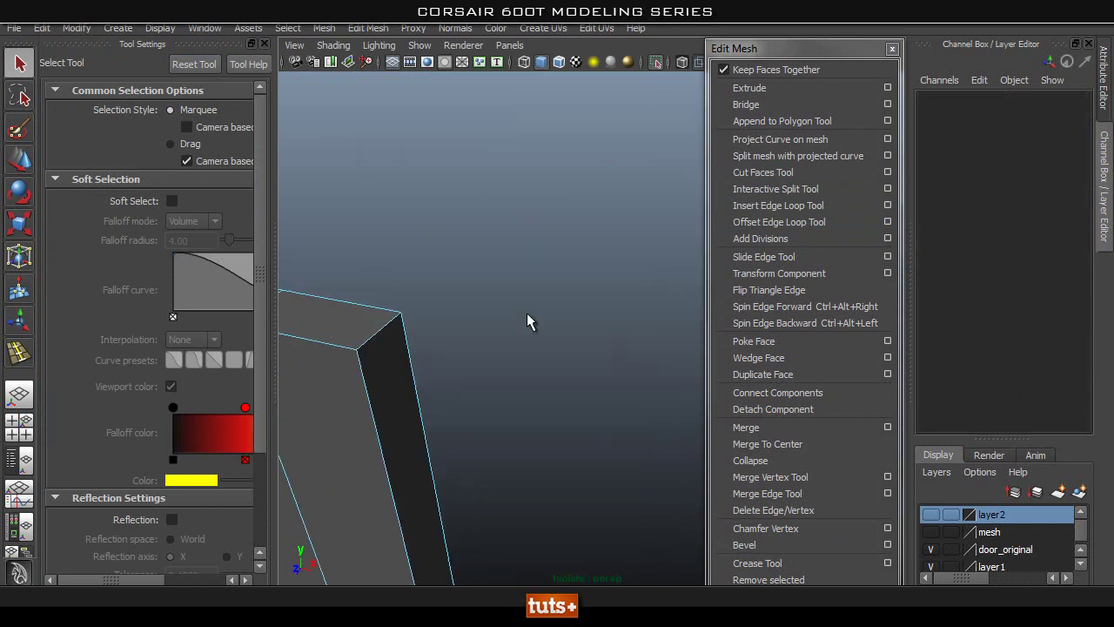
click(824, 205)
click(265, 44)
Step: Insert one edge loop just below the panel's top edge and another close to its right outer edge
alt+middle_drag(389, 296, 302, 300)
drag(268, 302, 268, 270)
alt+middle_drag(268, 270, 595, 372)
scroll(361, 306, down, 5)
alt+middle_drag(445, 314, 313, 279)
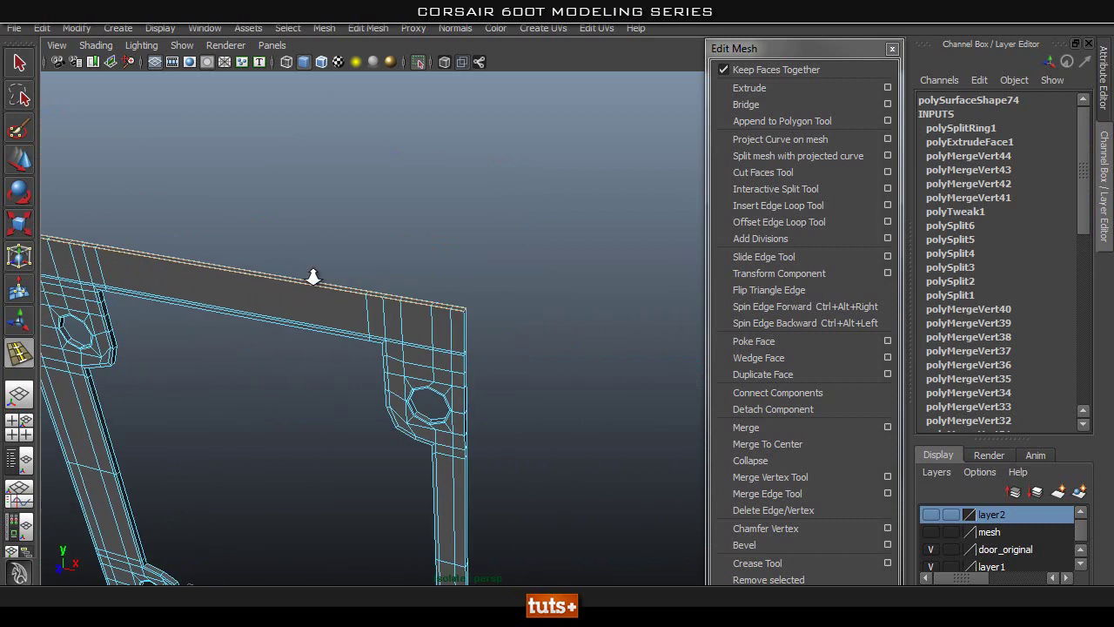
alt+right_drag(314, 278, 778, 323)
alt+right_drag(497, 300, 470, 311)
alt+drag(469, 312, 570, 348)
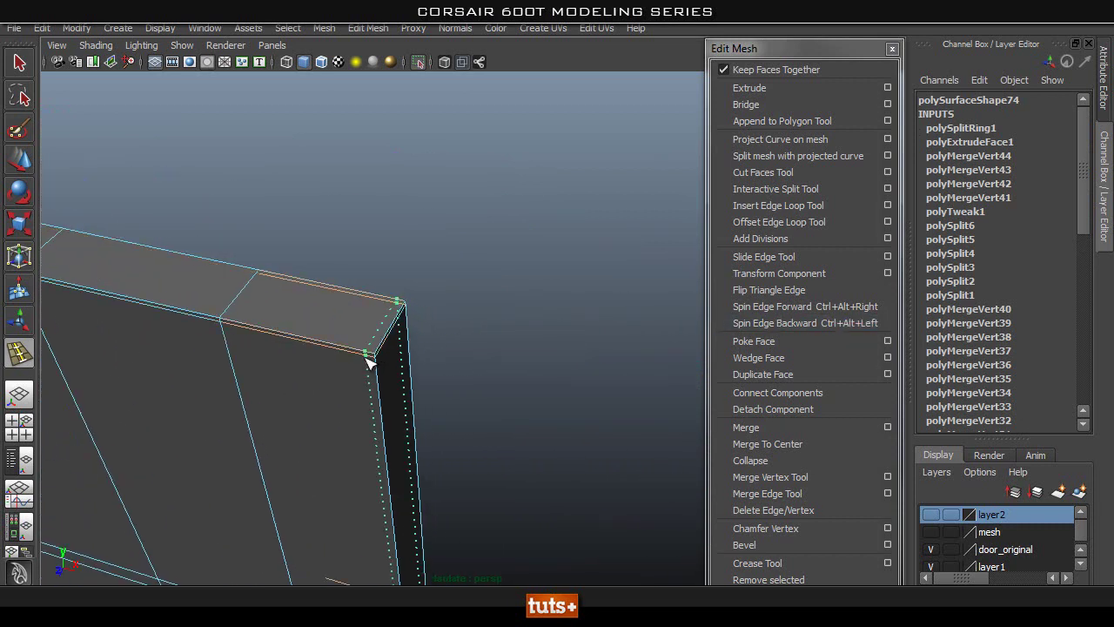
drag(372, 362, 372, 359)
Step: Insert three edge loops around the panel's outer thickness: one near each rim and one through the middle
alt+drag(503, 343, 357, 334)
alt+middle_drag(357, 335, 620, 403)
alt+drag(333, 354, 538, 346)
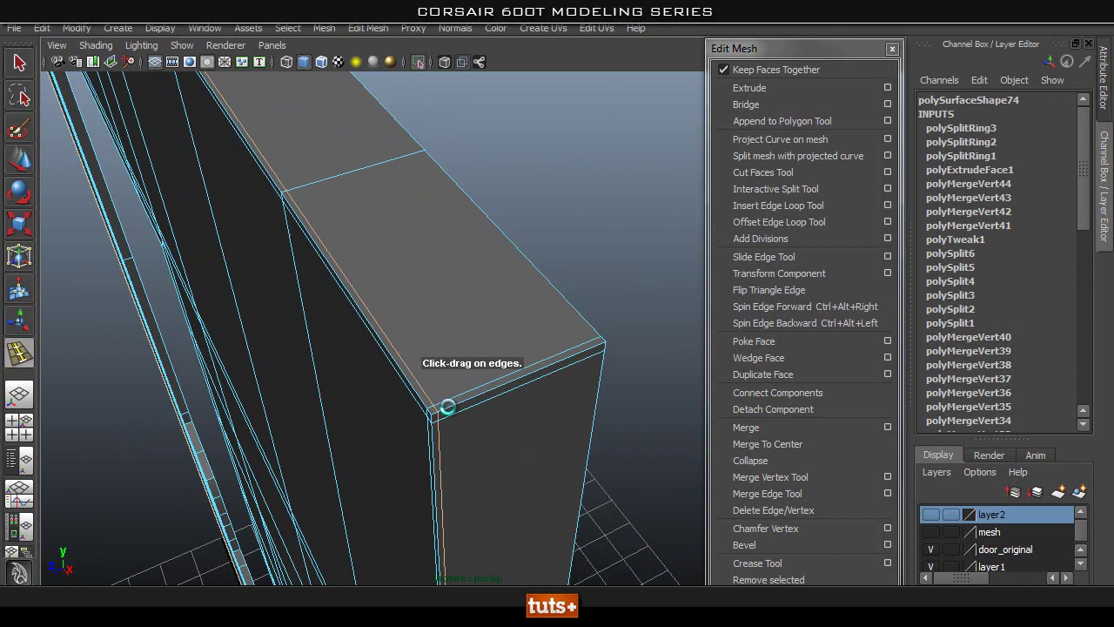
click(607, 358)
alt+drag(607, 358, 497, 363)
alt+middle_drag(497, 363, 582, 284)
alt+right_drag(582, 284, 607, 337)
alt+middle_drag(606, 337, 507, 362)
alt+right_drag(506, 362, 587, 340)
alt+middle_drag(587, 340, 555, 353)
alt+right_drag(538, 327, 316, 336)
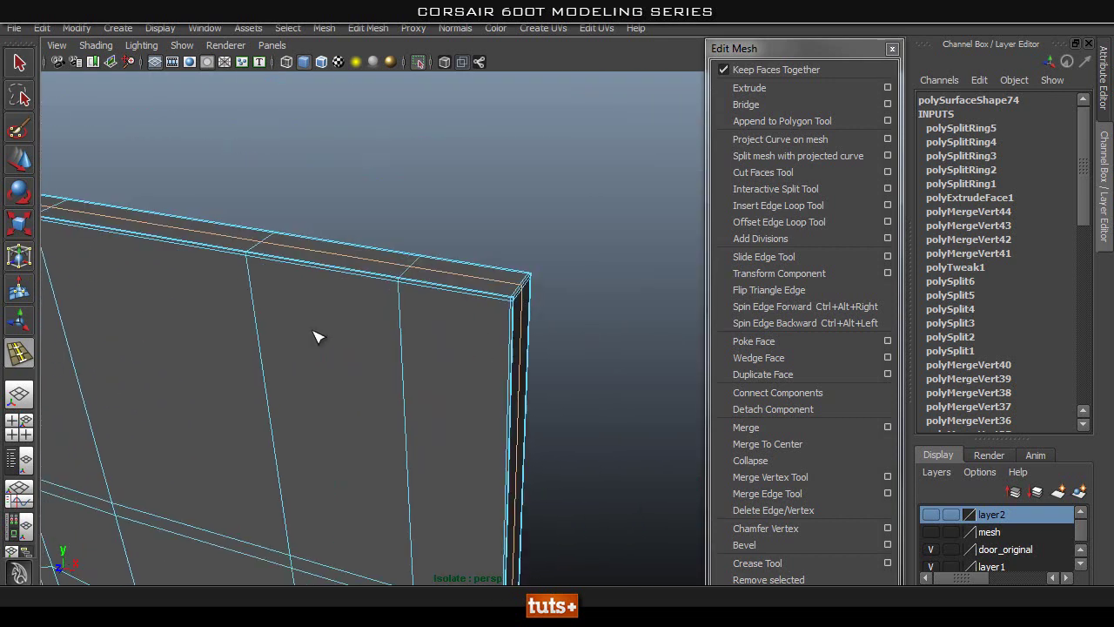
Step: Insert an edge loop close to the panel's left outer edge at the upper left corner
alt+middle_drag(399, 338, 701, 305)
alt+middle_drag(553, 328, 687, 304)
alt+right_drag(436, 313, 218, 301)
alt+drag(215, 302, 364, 319)
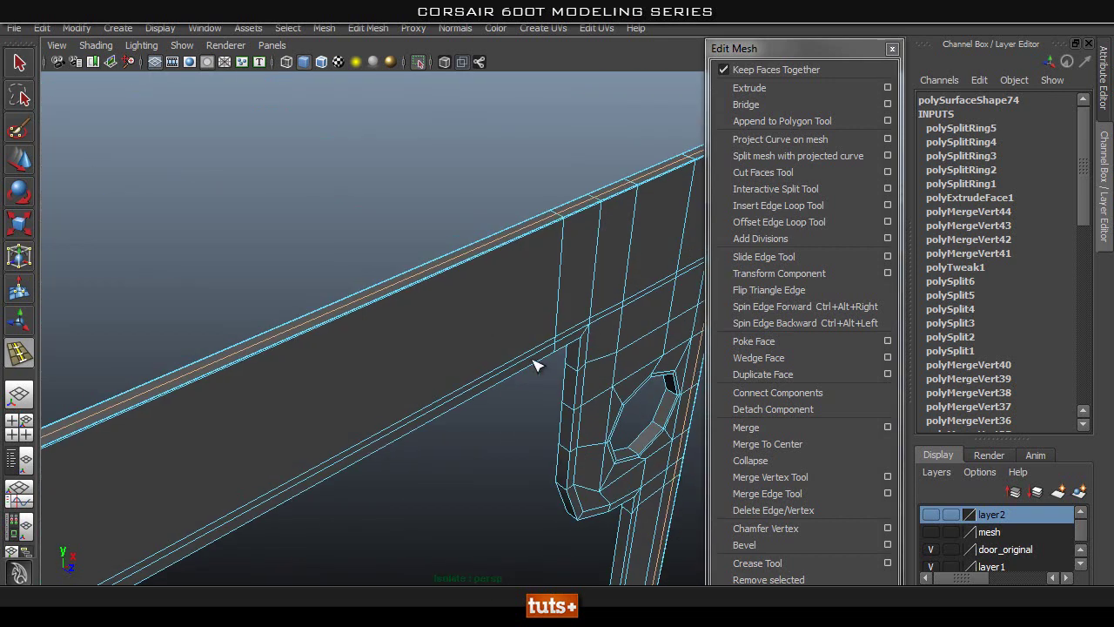
alt+middle_drag(535, 366, 670, 292)
alt+drag(428, 293, 365, 312)
alt+right_drag(366, 312, 235, 305)
alt+middle_drag(348, 287, 573, 247)
alt+right_drag(497, 261, 552, 261)
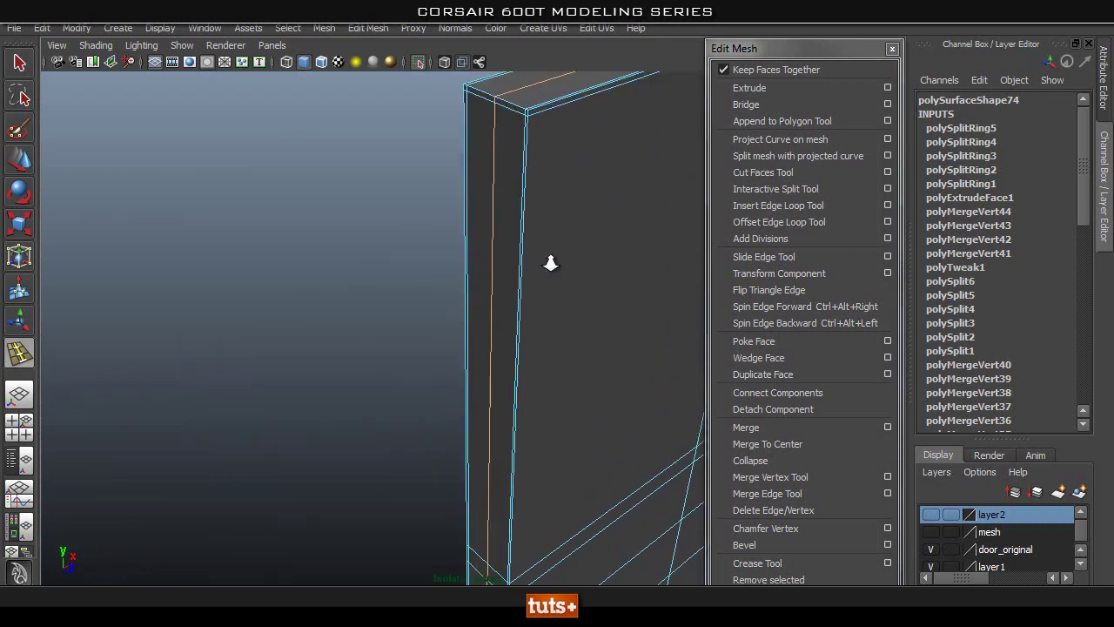
alt+middle_drag(585, 203, 538, 261)
alt+right_drag(538, 260, 463, 256)
alt+middle_drag(488, 260, 471, 244)
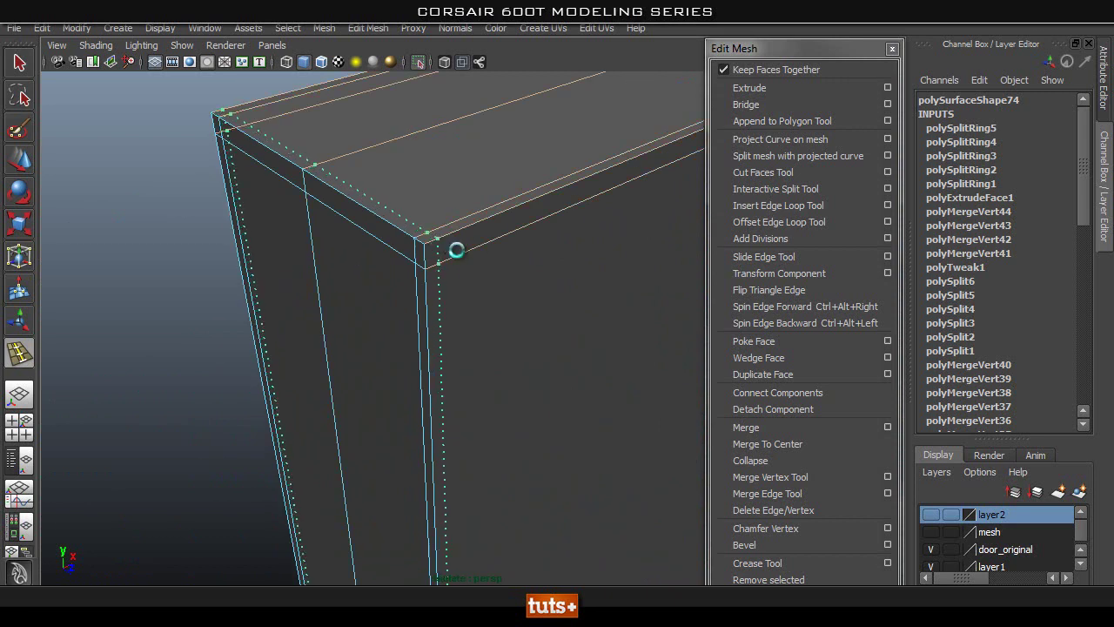
Step: Insert two edge loops around the inner wall of the fan opening's upper right screw hole, one near each rim
alt+right_drag(457, 250, 528, 334)
alt+drag(527, 333, 487, 271)
alt+right_drag(552, 271, 376, 261)
alt+middle_drag(375, 262, 533, 306)
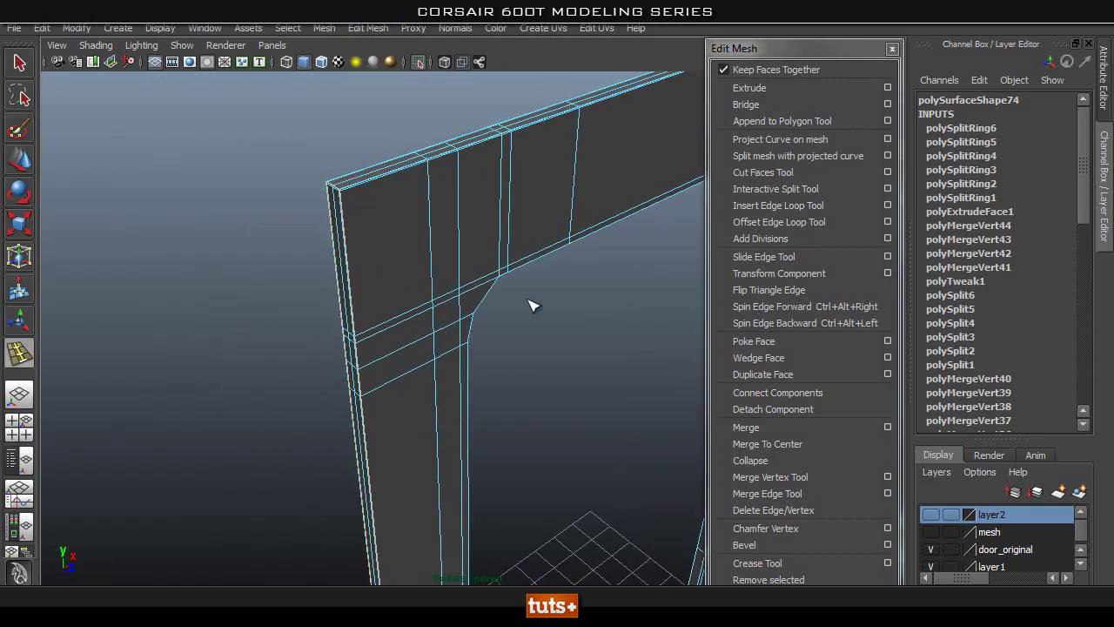
alt+drag(532, 305, 406, 286)
alt+middle_drag(478, 235, 450, 294)
alt+right_drag(450, 293, 530, 261)
alt+middle_drag(322, 192, 512, 267)
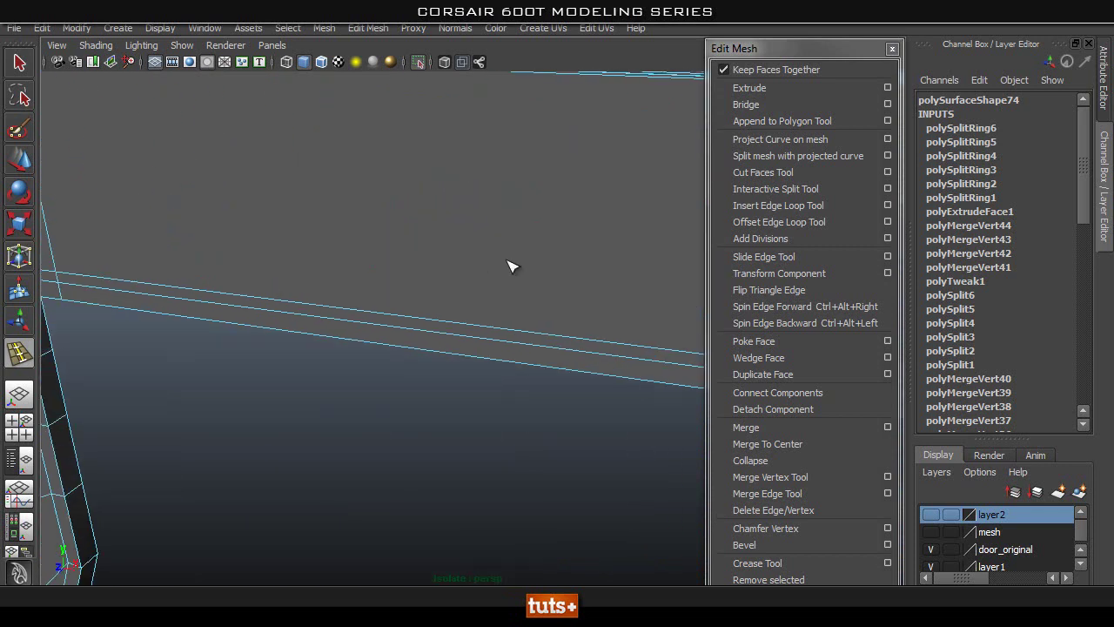
alt+drag(511, 266, 459, 274)
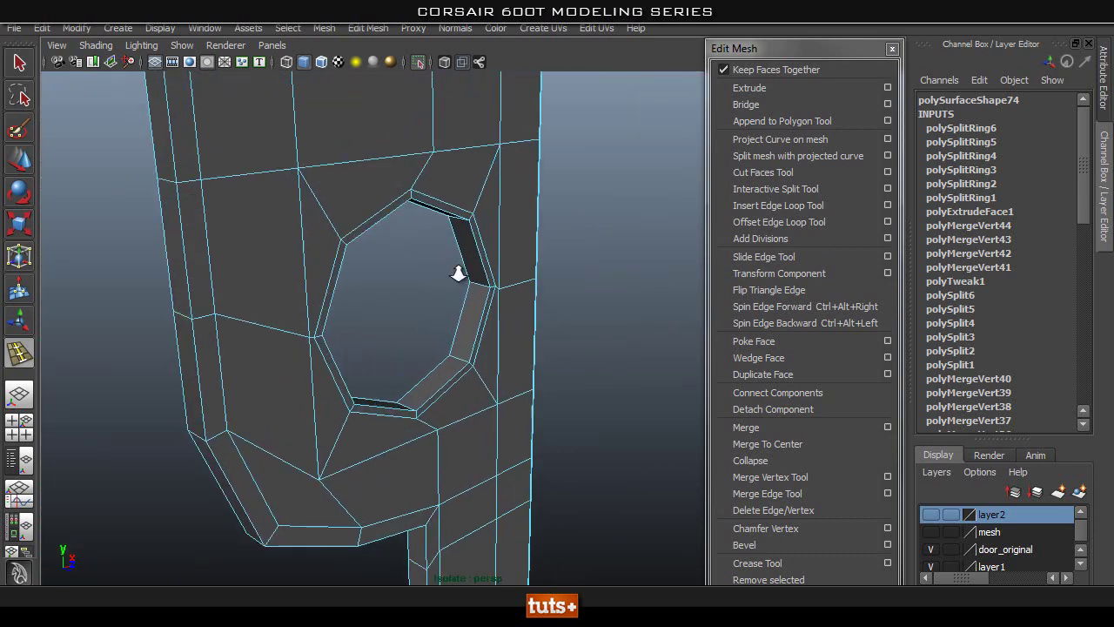
alt+right_drag(459, 274, 672, 266)
alt+middle_drag(507, 197, 548, 272)
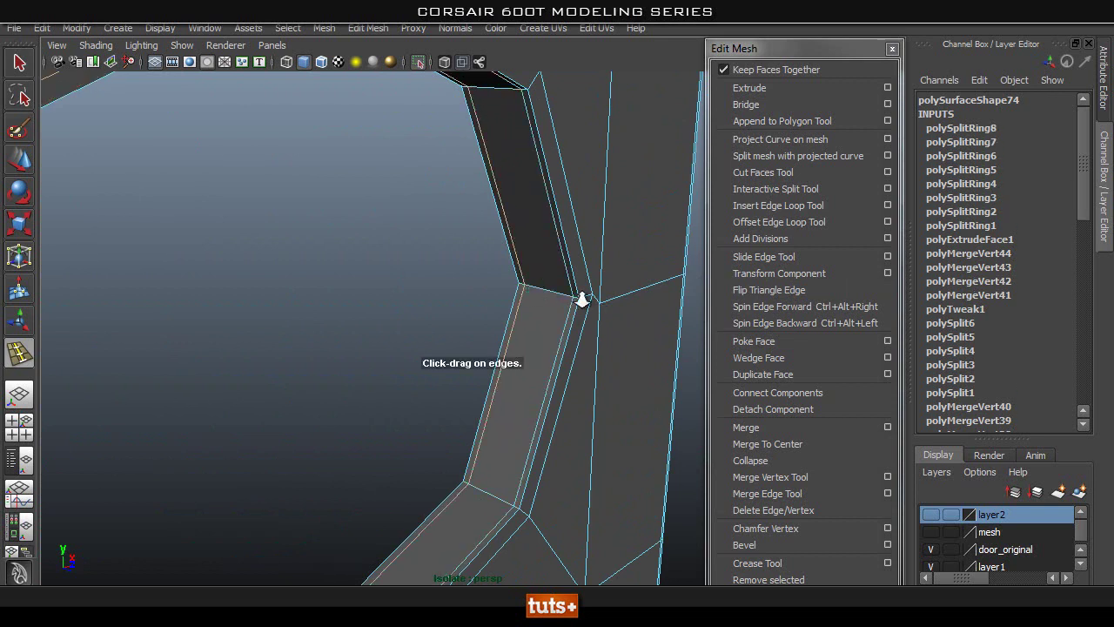
Step: Insert two edge loops around the inner wall of the fan opening's upper left screw hole, one near each rim
alt+right_drag(582, 299, 438, 301)
alt+middle_drag(506, 433, 544, 453)
alt+right_drag(541, 279, 236, 319)
alt+right_drag(427, 292, 359, 287)
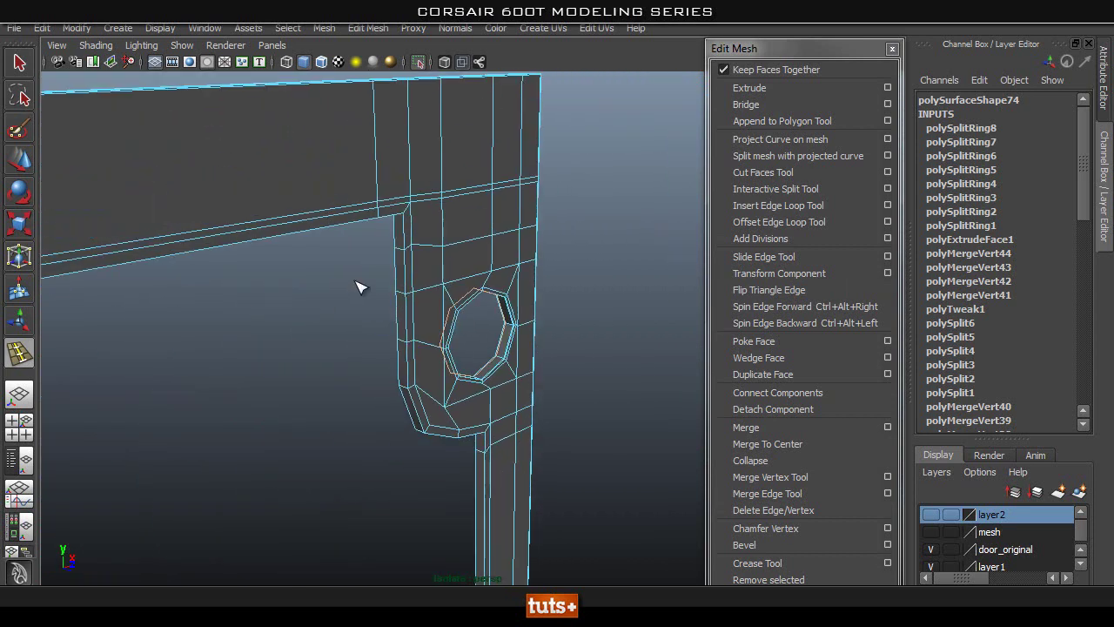
alt+drag(357, 288, 450, 269)
alt+right_drag(450, 269, 434, 264)
alt+middle_drag(273, 263, 515, 202)
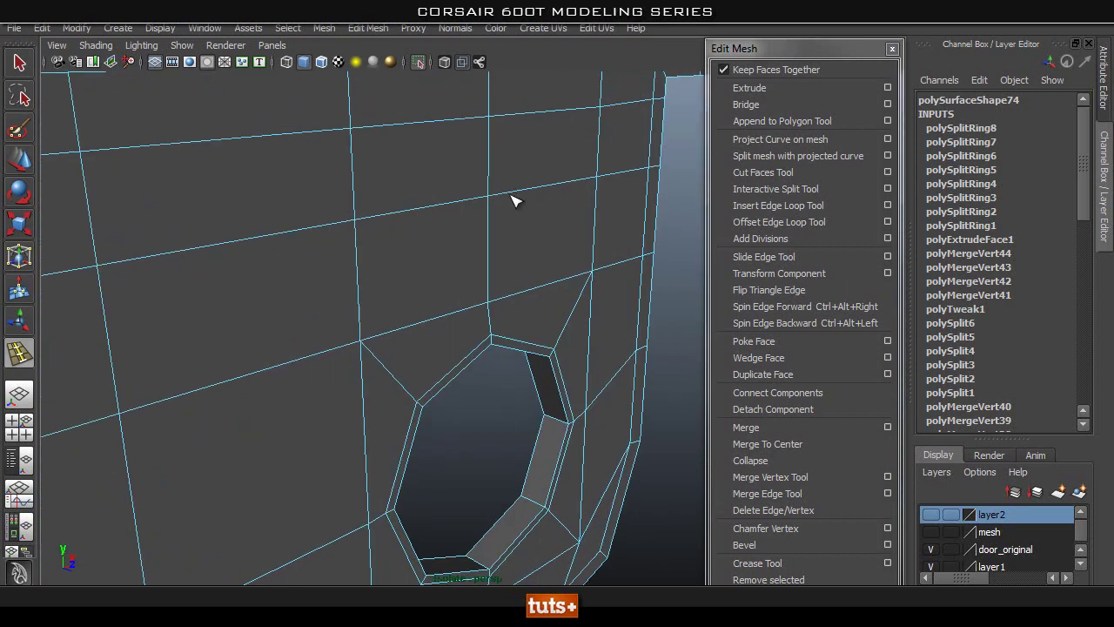
alt+middle_drag(541, 315, 511, 266)
alt+right_drag(468, 273, 515, 248)
alt+middle_drag(505, 237, 462, 235)
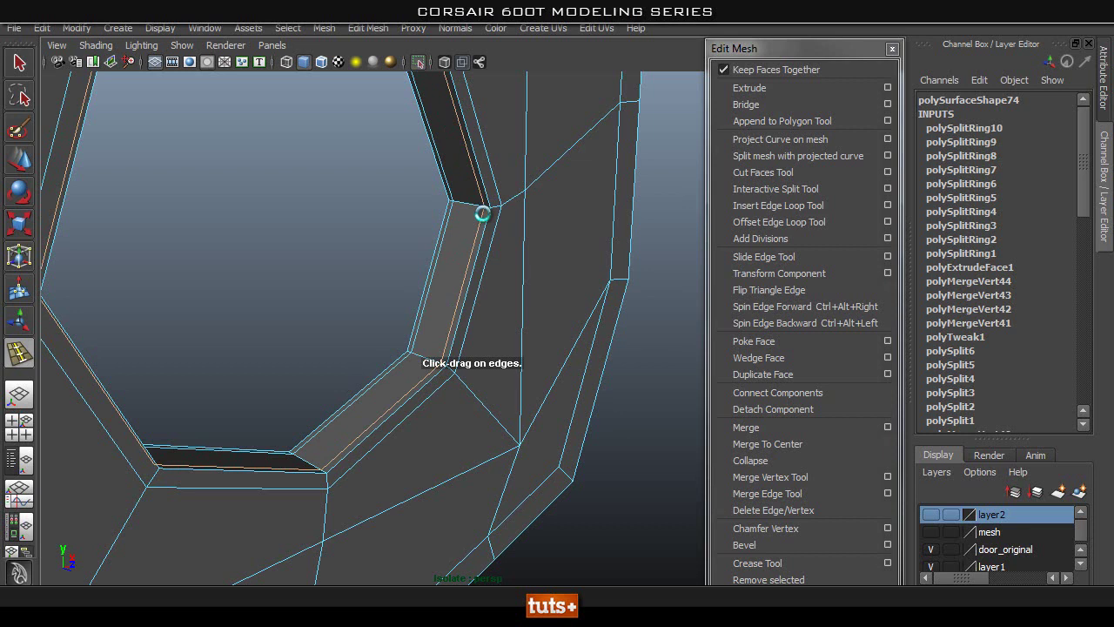
Step: Insert two edge loops around the inner wall of the fan opening's lower left screw hole, one near each rim
alt+right_drag(483, 214, 455, 363)
alt+drag(455, 363, 411, 285)
alt+middle_drag(411, 284, 346, 229)
alt+right_drag(346, 229, 550, 261)
alt+middle_drag(462, 209, 441, 268)
alt+right_drag(440, 268, 496, 272)
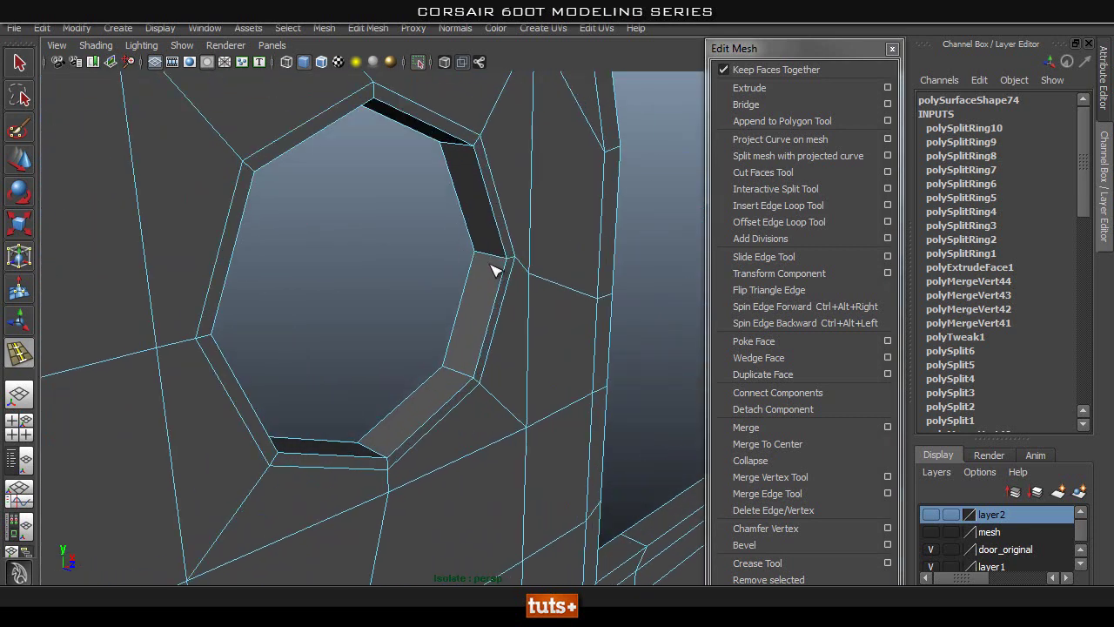
click(481, 258)
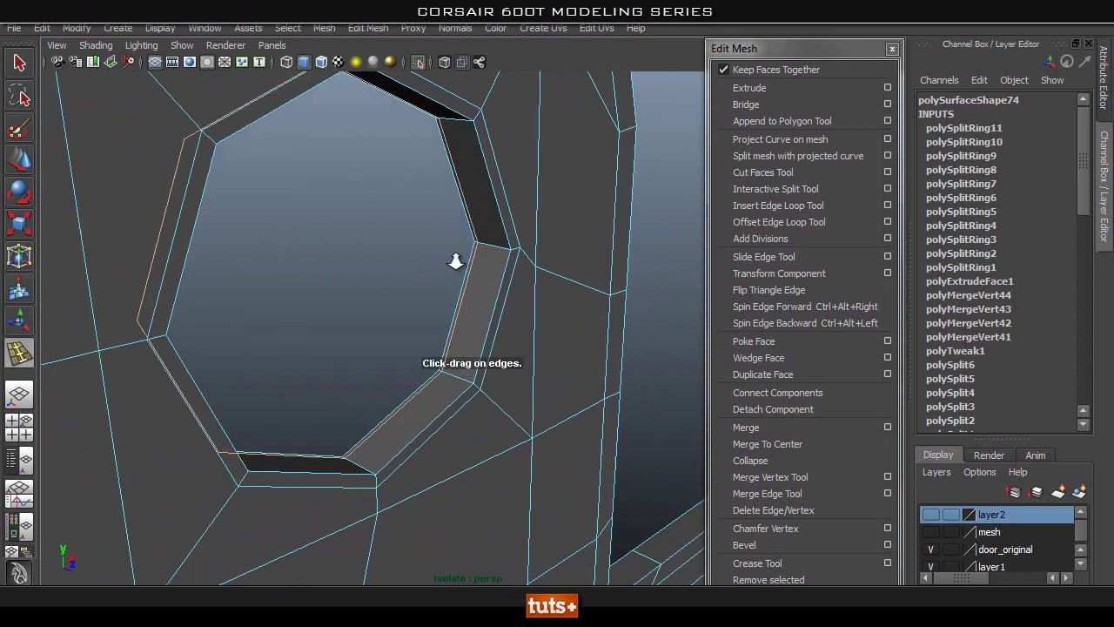
scroll(496, 240, up, 3)
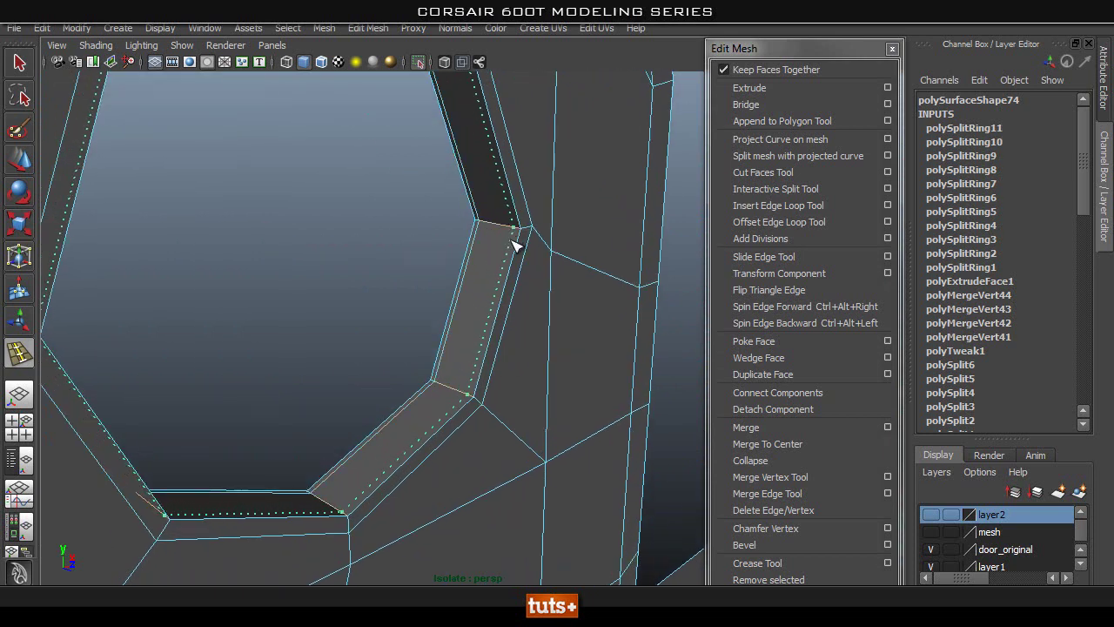
click(513, 250)
Step: Insert two edge loops around the inner wall of the fan opening's lower right screw hole, one near each rim
alt+right_drag(512, 250, 490, 333)
alt+middle_drag(510, 319, 549, 242)
alt+right_drag(549, 241, 406, 315)
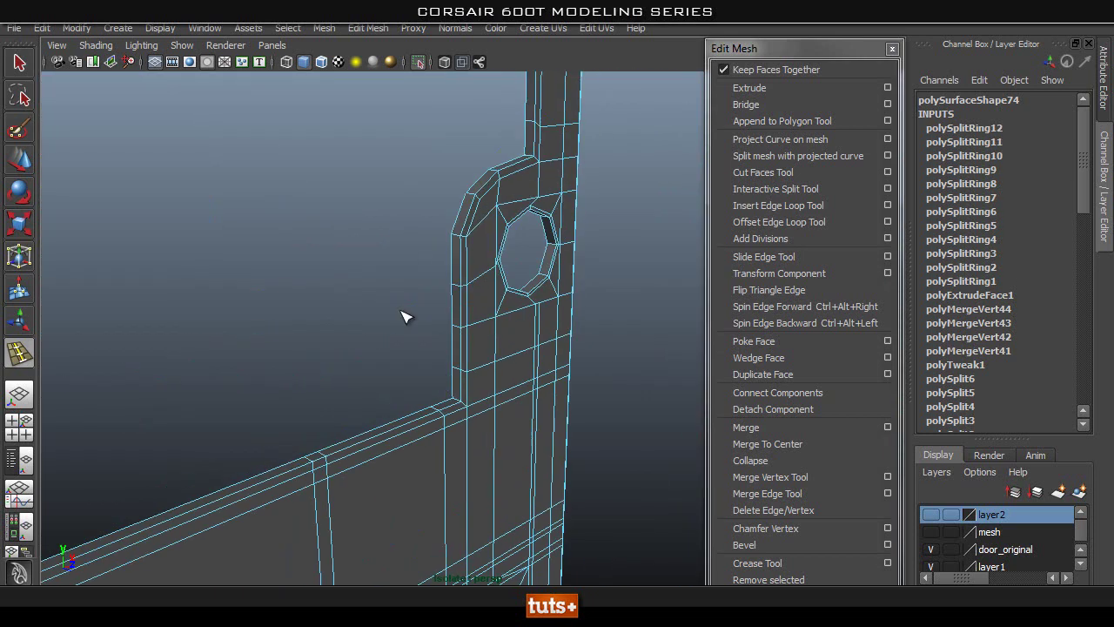
alt+middle_drag(405, 316, 313, 345)
alt+right_drag(312, 346, 388, 311)
alt+middle_drag(389, 310, 422, 361)
alt+right_drag(478, 350, 575, 327)
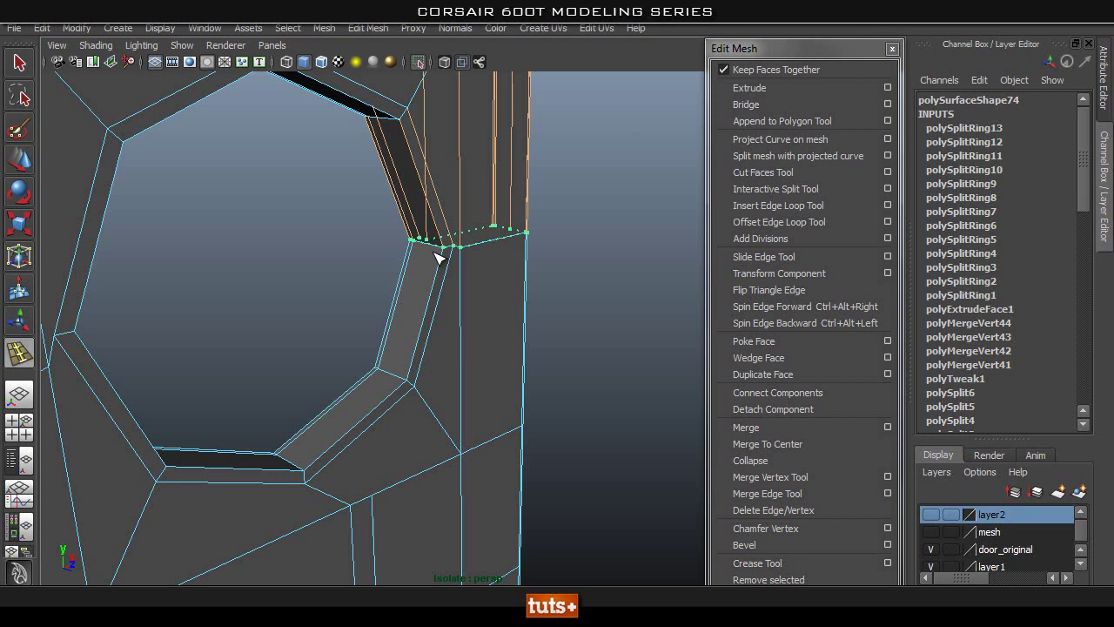
right_drag(477, 214, 566, 190)
click(623, 171)
click(482, 264)
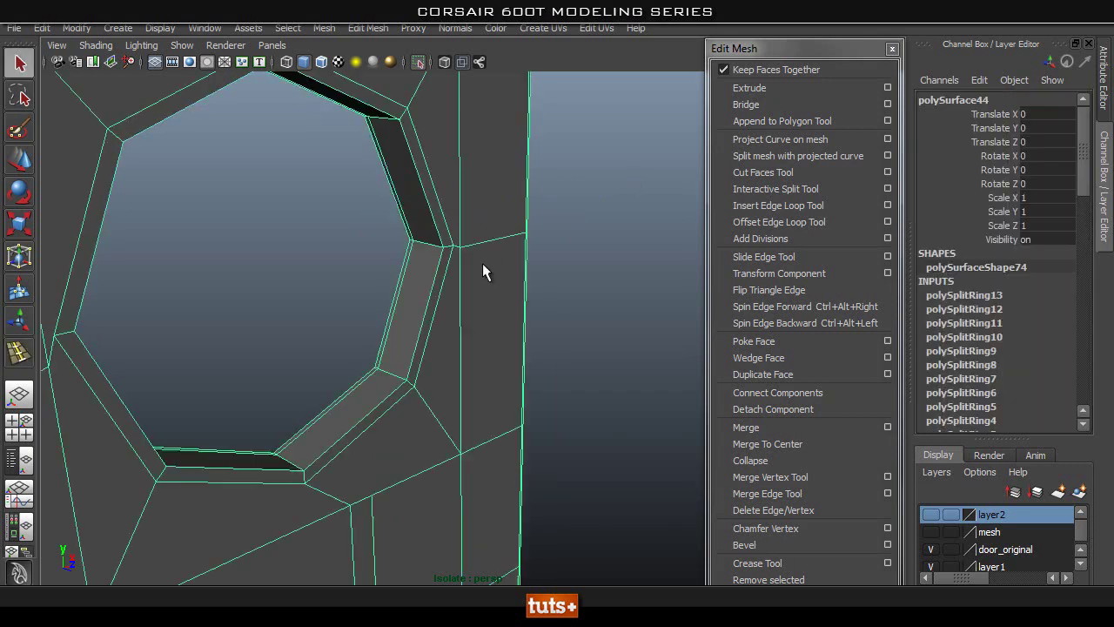
click(801, 205)
drag(435, 250, 442, 259)
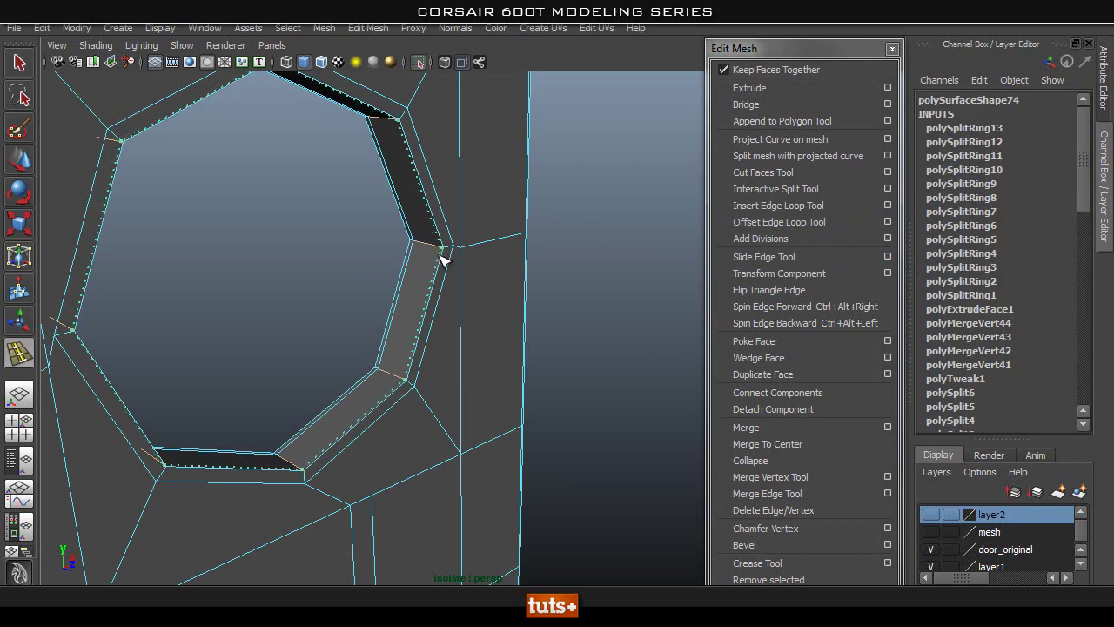
Step: Insert two edge loops along the inner wall of the large fan opening, one near each rim
alt+right_drag(550, 264, 455, 305)
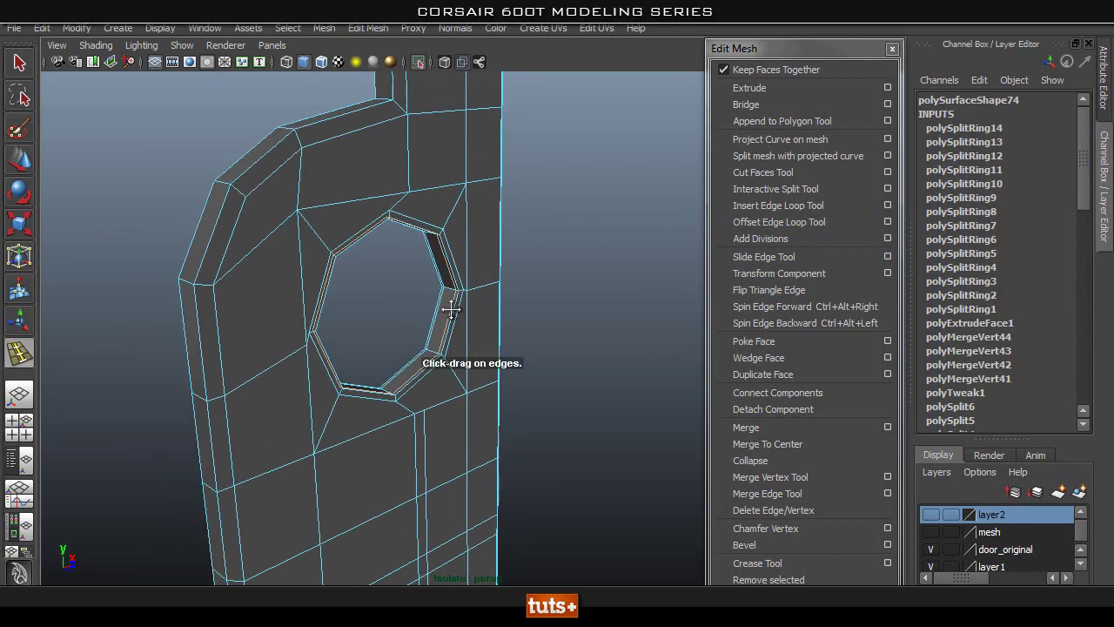
alt+middle_drag(455, 308, 615, 442)
alt+drag(392, 399, 516, 179)
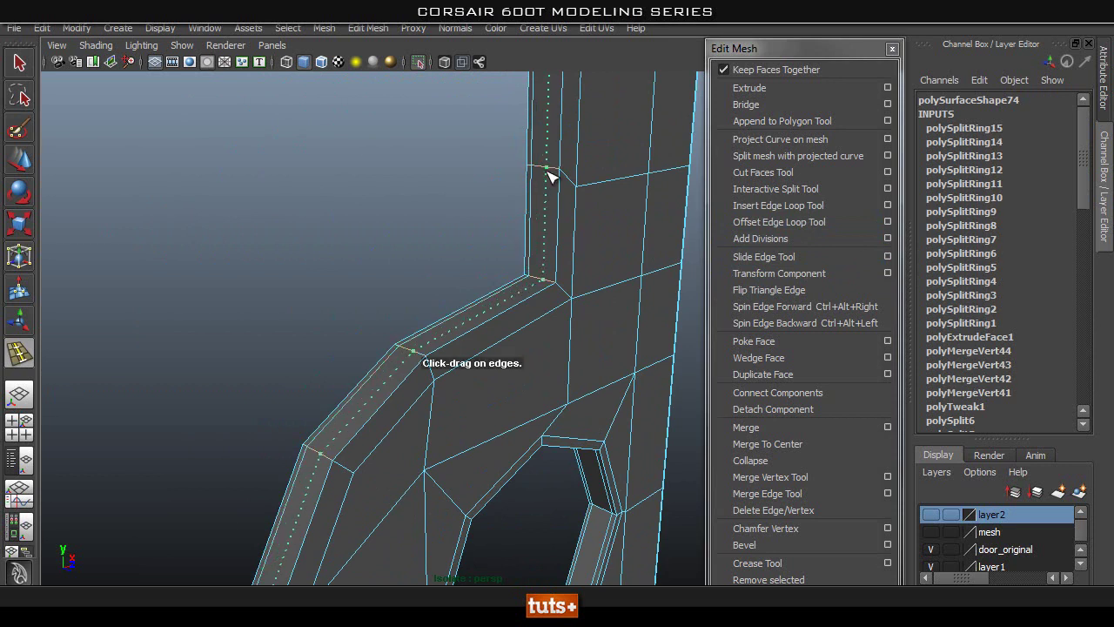
Step: Insert two edge loops inside each of the two large round holes below the fan opening, one near each rim
alt+drag(643, 240, 684, 350)
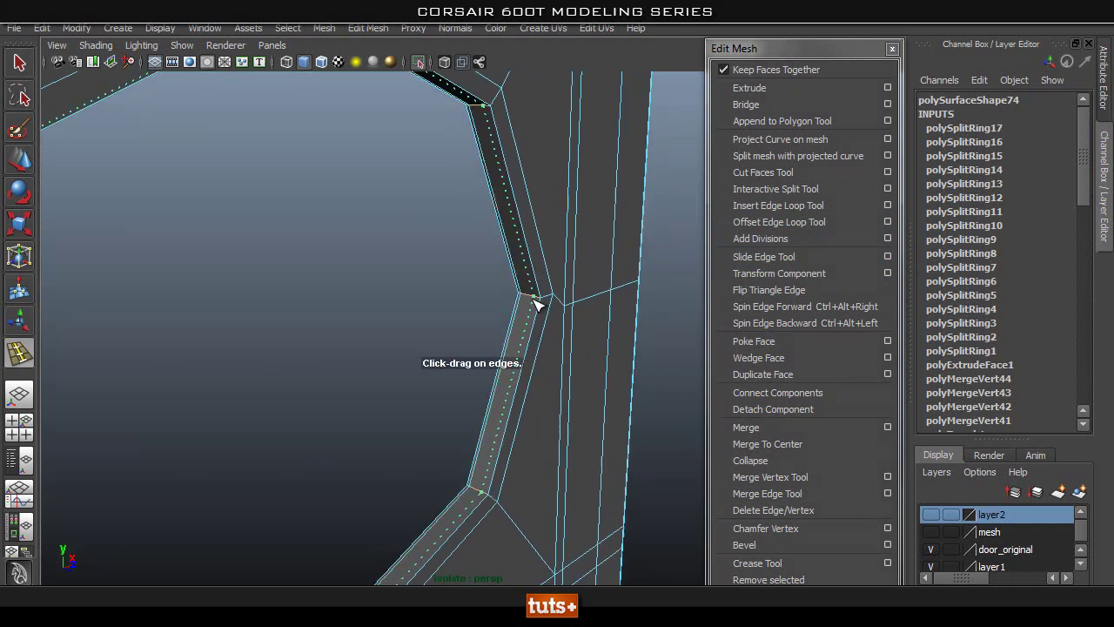
drag(538, 304, 539, 306)
alt+right_drag(537, 309, 418, 399)
alt+middle_drag(492, 388, 469, 144)
alt+right_drag(413, 232, 505, 337)
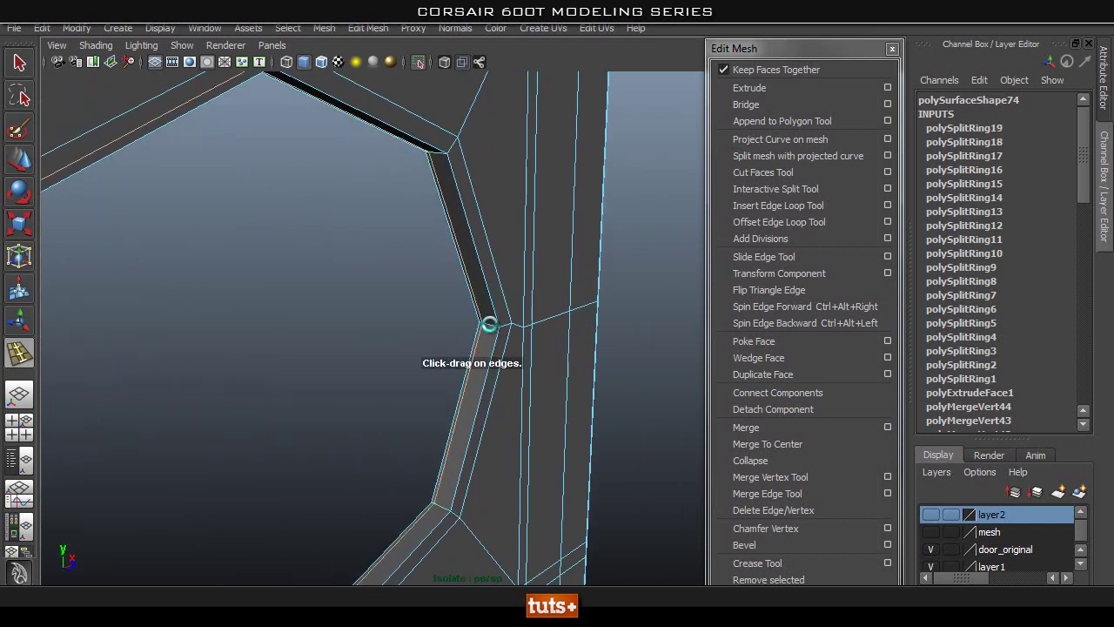
Step: Insert two edge loops along the inner wall of the large cutout beside the fan bracket, one near each rim
alt+right_drag(523, 333, 423, 357)
alt+middle_drag(577, 403, 570, 189)
alt+right_drag(570, 189, 388, 79)
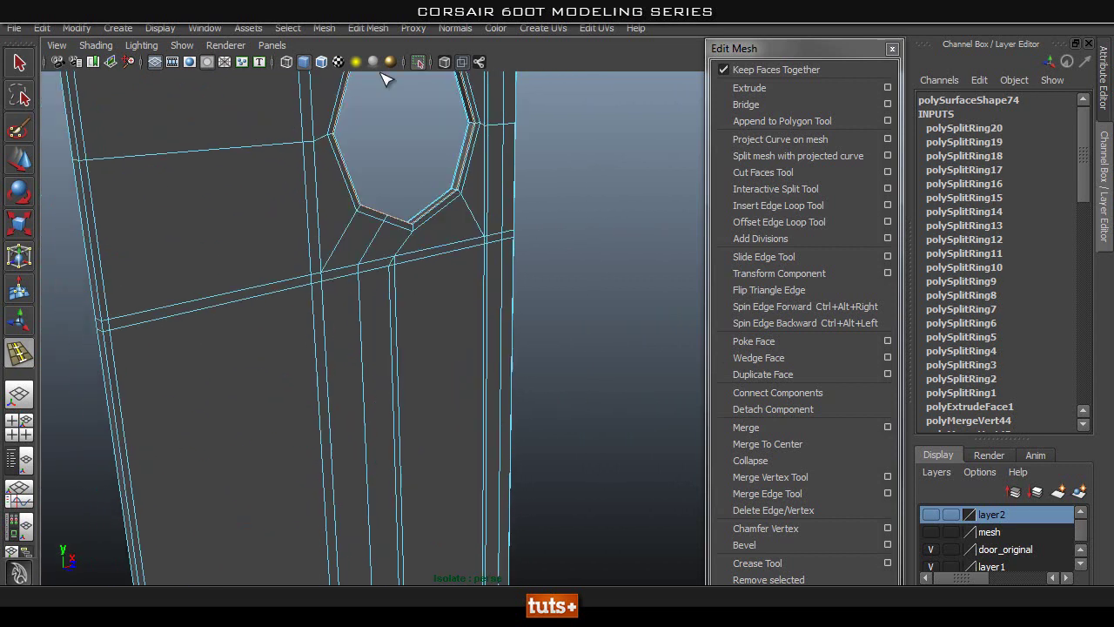
alt+middle_drag(409, 514, 495, 236)
alt+right_drag(495, 236, 394, 283)
alt+middle_drag(394, 285, 456, 285)
alt+drag(456, 285, 337, 350)
alt+right_drag(337, 351, 601, 366)
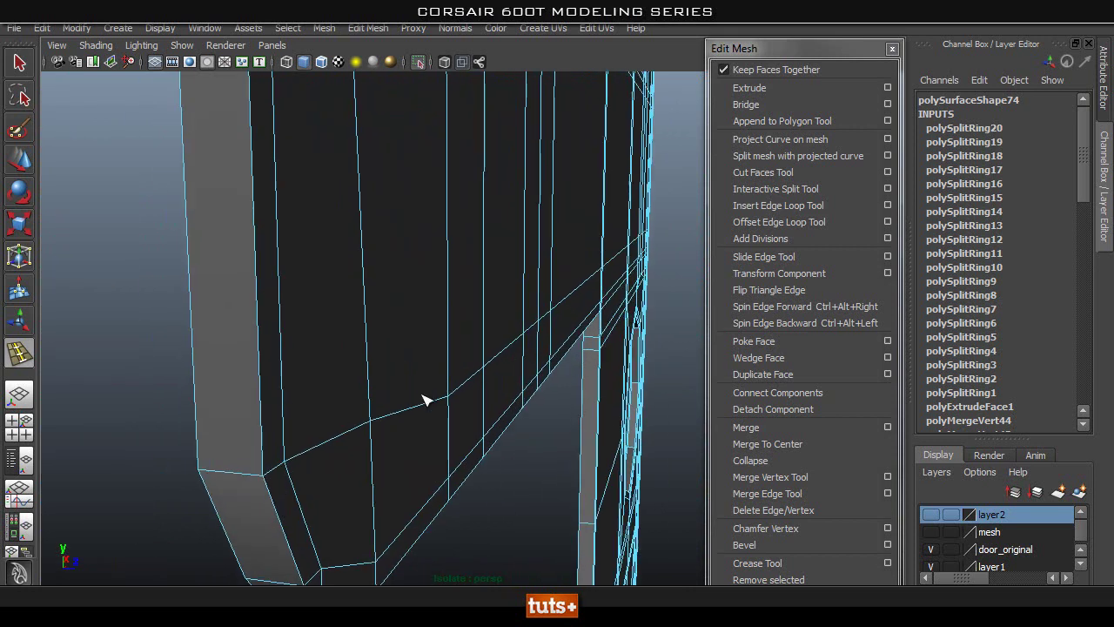
alt+drag(424, 398, 342, 419)
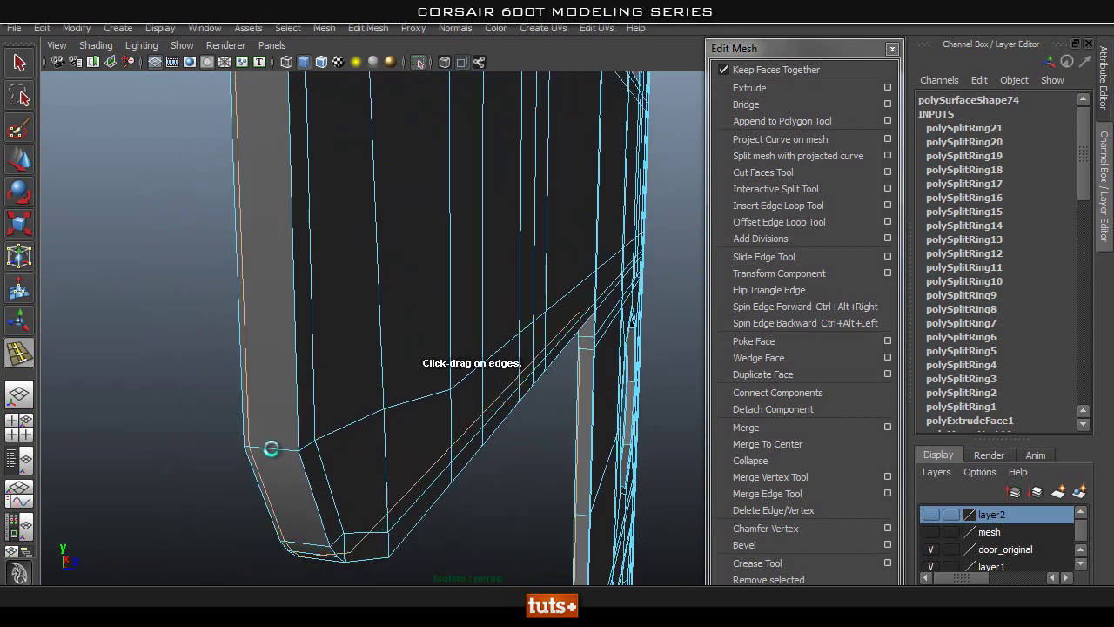
Step: Insert two edge loops along the inner wall of the lower rectangular opening, one near each rim
alt+right_drag(509, 409, 392, 345)
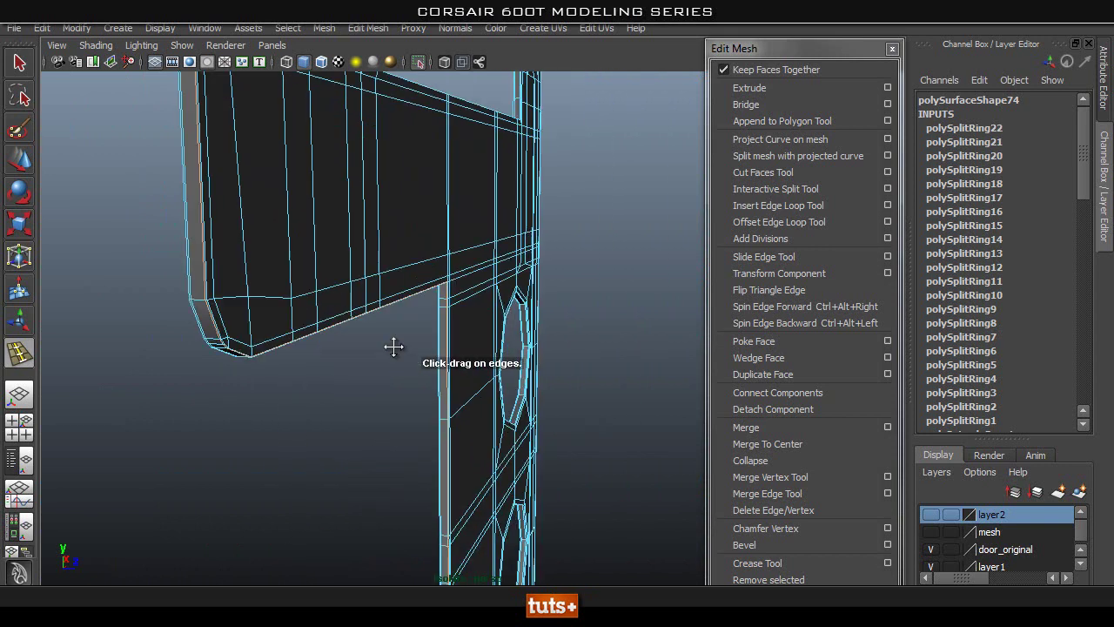
alt+drag(393, 346, 397, 298)
alt+drag(517, 366, 413, 320)
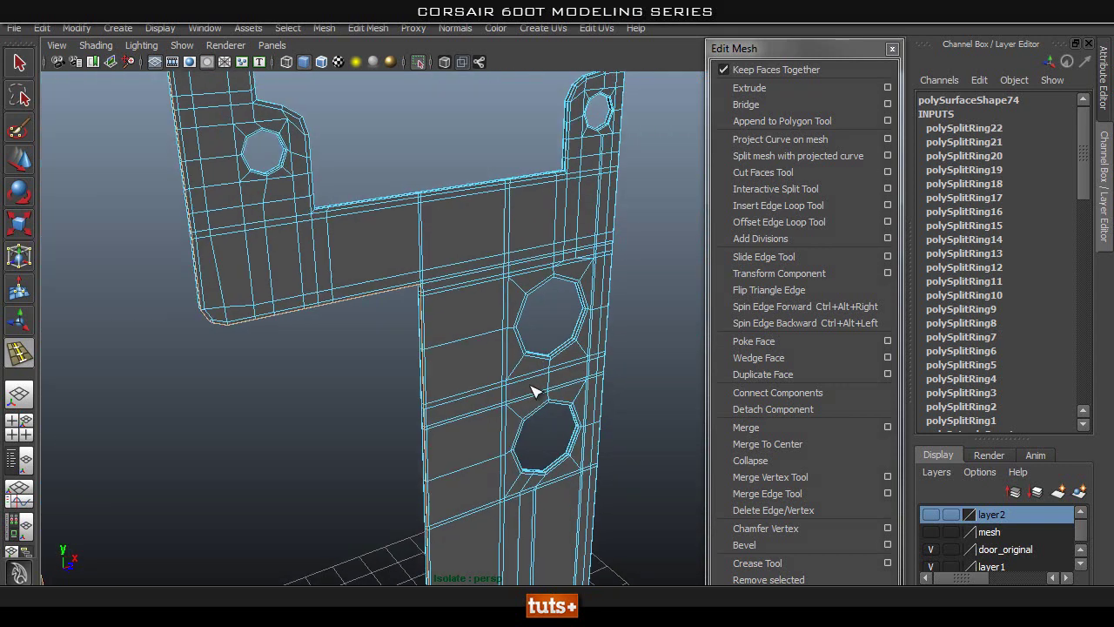
alt+middle_drag(536, 392, 479, 113)
alt+middle_drag(465, 443, 527, 219)
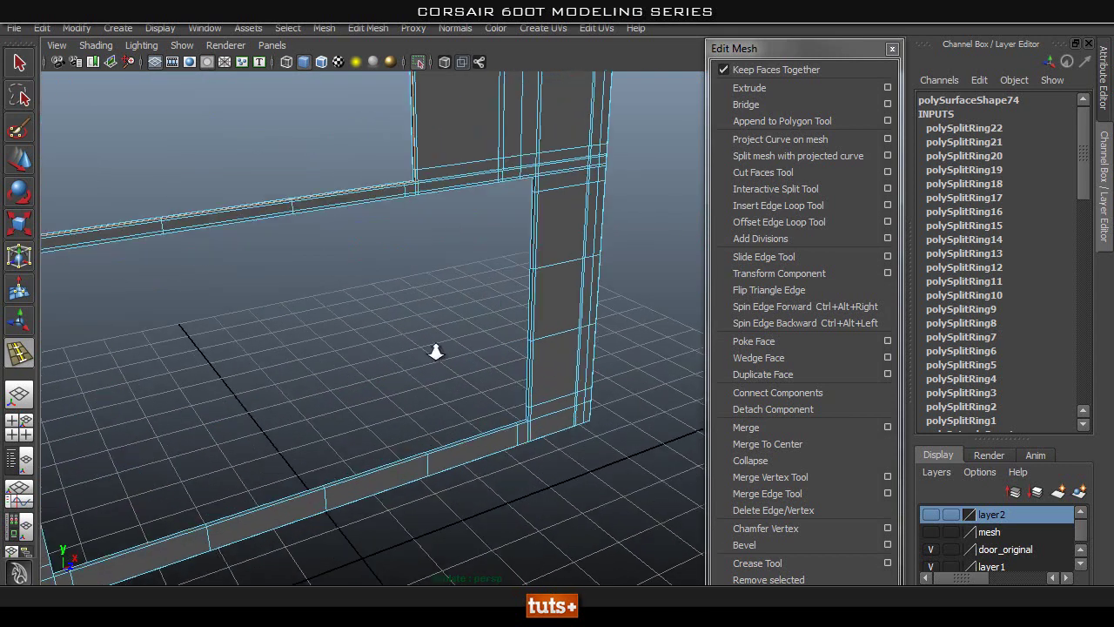
alt+right_drag(437, 352, 605, 370)
alt+middle_drag(605, 371, 530, 364)
alt+drag(580, 495, 644, 557)
alt+middle_drag(279, 233, 666, 561)
alt+middle_drag(305, 224, 427, 311)
alt+right_drag(428, 311, 628, 376)
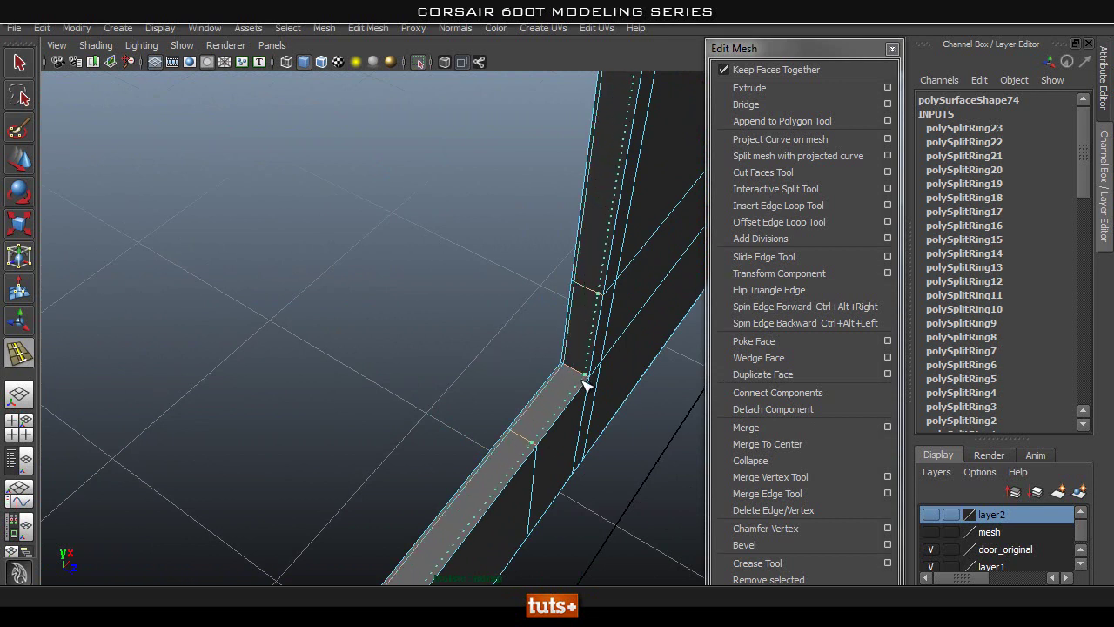
click(585, 386)
Step: Try inserting an edge loop across the narrow crossbar, close to its corner with the left frame
alt+drag(604, 395, 380, 366)
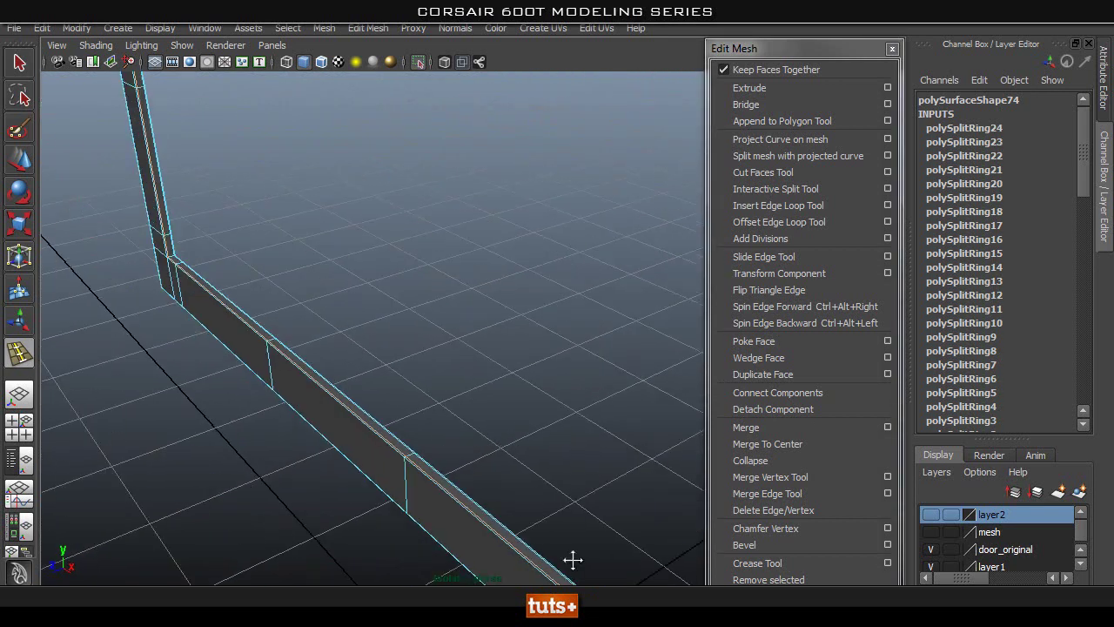
alt+right_drag(391, 305, 291, 286)
alt+drag(291, 285, 487, 300)
alt+middle_drag(192, 261, 601, 445)
alt+right_drag(497, 296, 687, 313)
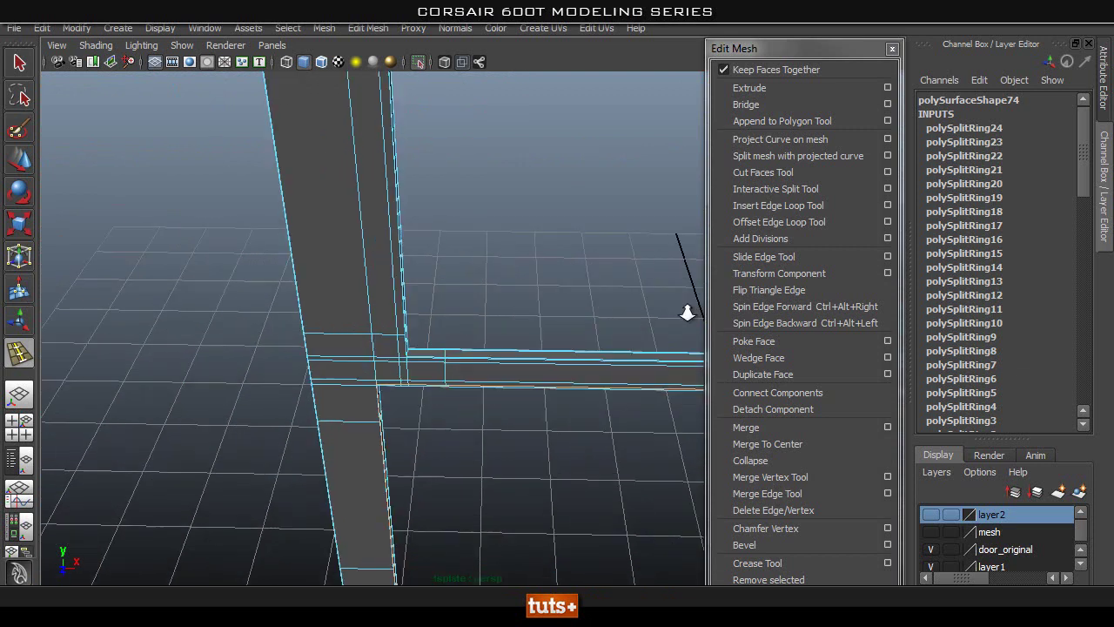
alt+drag(688, 311, 401, 322)
alt+right_drag(262, 328, 736, 334)
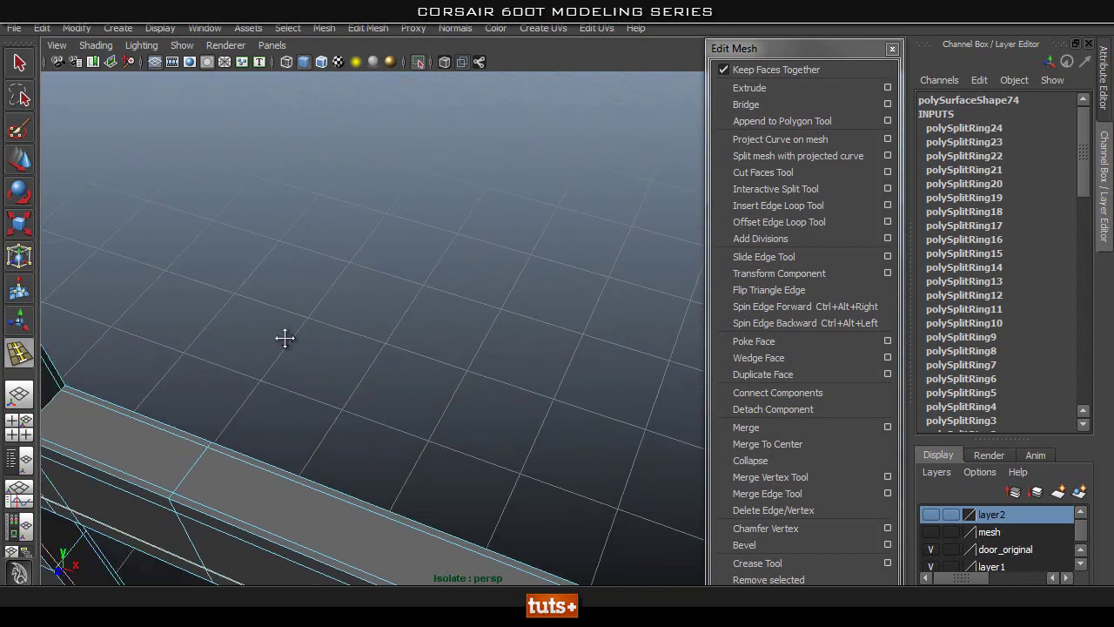
alt+middle_drag(284, 336, 517, 271)
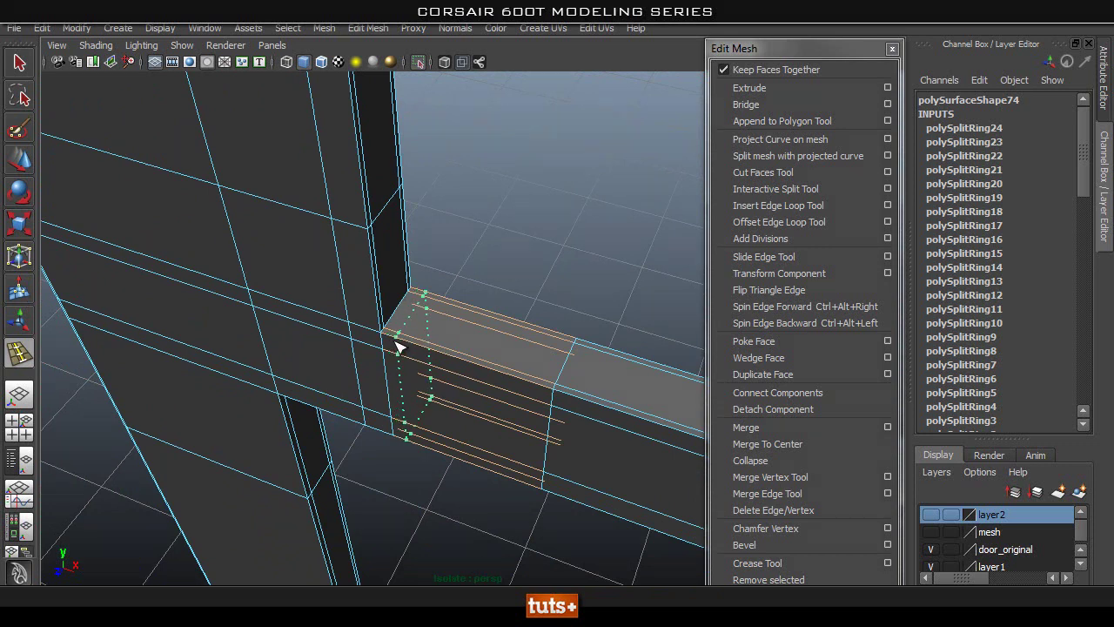
alt+drag(562, 363, 534, 336)
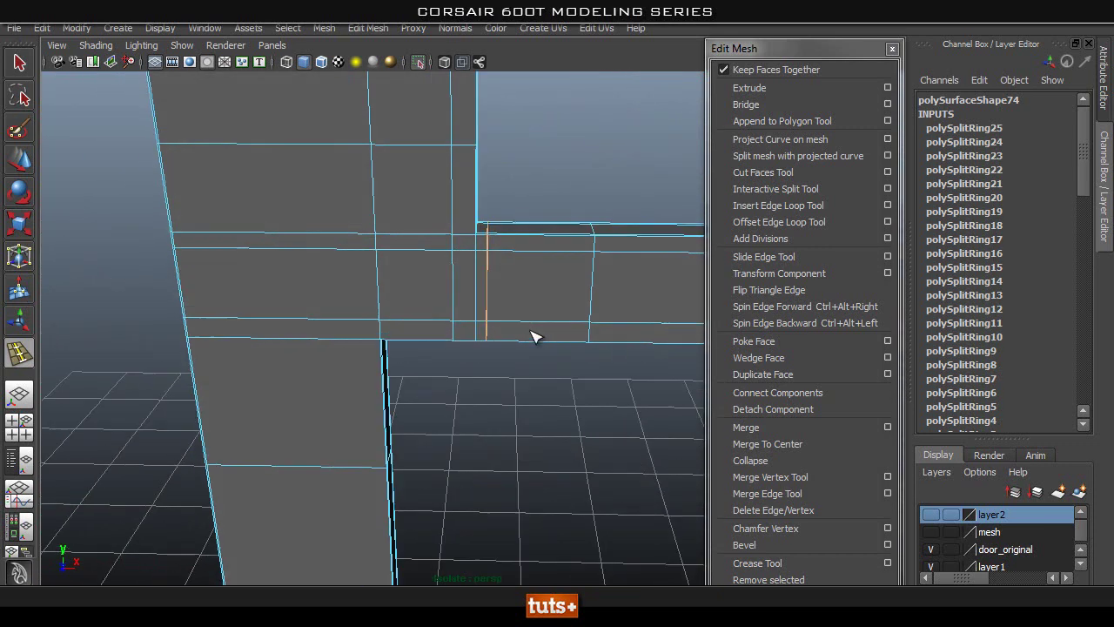
Step: Examine the crossbar from the front and undo the last edge loop inserted across it
alt+right_drag(534, 336, 461, 288)
alt+middle_drag(461, 287, 189, 288)
alt+right_drag(189, 288, 131, 261)
alt+middle_drag(365, 271, 209, 251)
alt+middle_drag(557, 261, 561, 285)
alt+right_drag(462, 291, 607, 316)
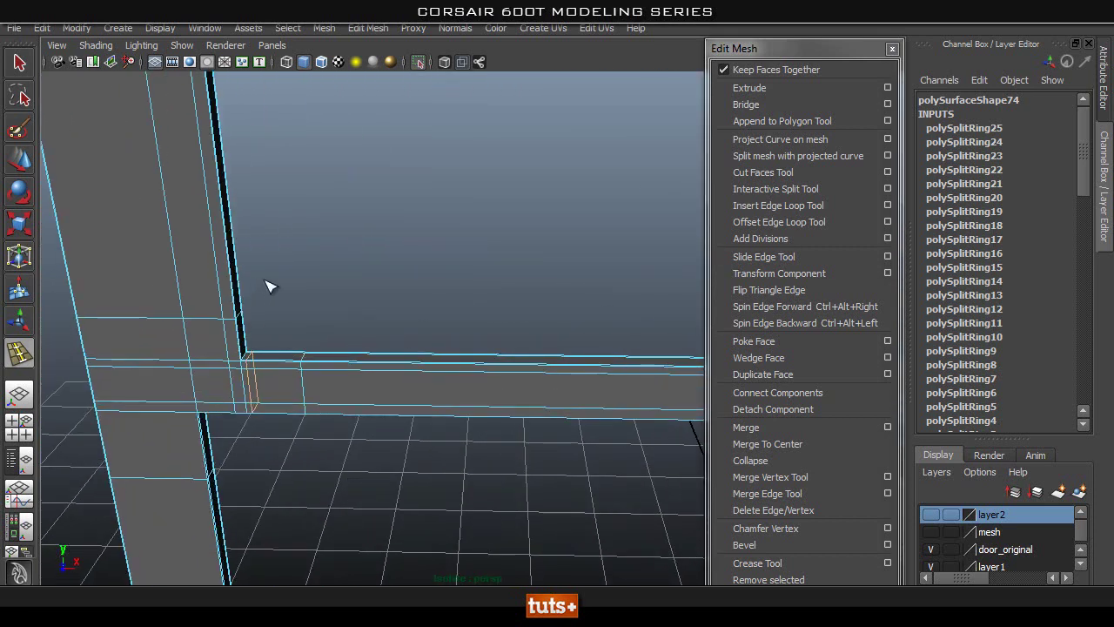
alt+middle_drag(292, 358, 314, 354)
alt+right_drag(313, 353, 261, 300)
Step: Select the panel and compare its smoothed and unsmoothed display where the crossbar meets the left frame
key(q)
right_drag(239, 253, 301, 213)
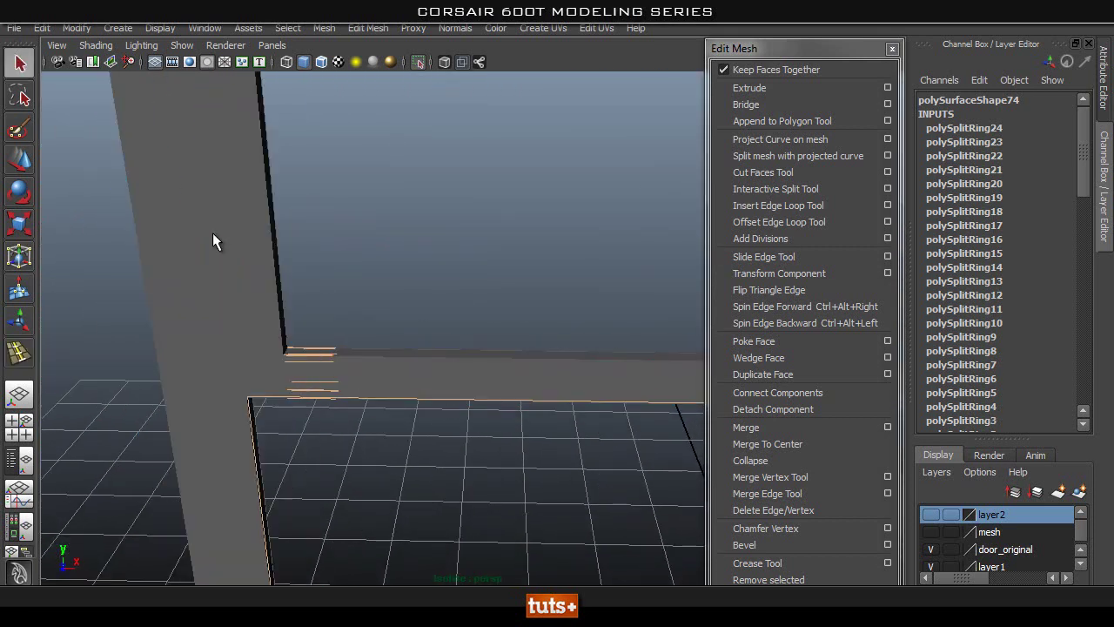
click(214, 233)
key(3)
click(410, 243)
alt+drag(410, 244, 413, 308)
click(219, 347)
key(1)
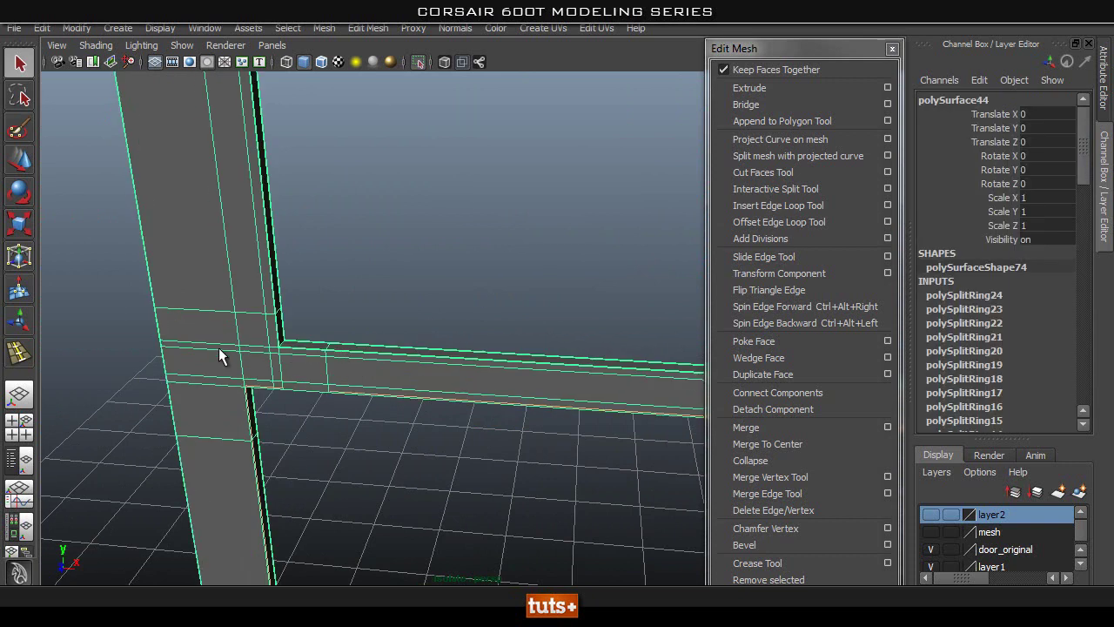
alt+drag(219, 348, 247, 300)
alt+right_drag(246, 300, 415, 276)
key(3)
click(392, 198)
alt+drag(392, 198, 339, 233)
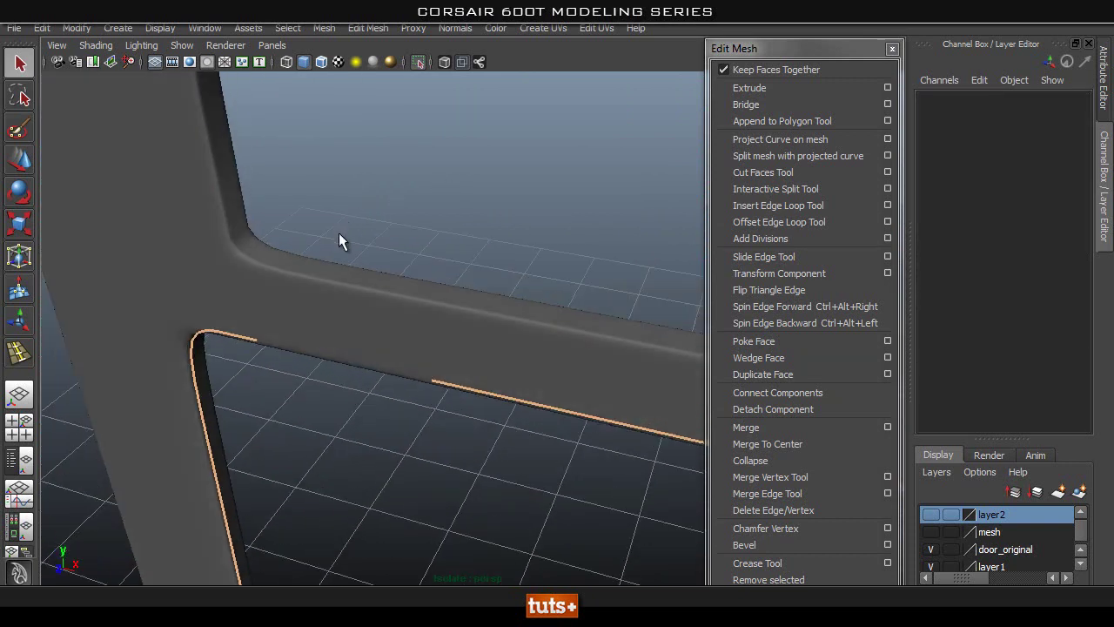
Step: Examine the smoothed corners at the crossbar's left end from several angles, with and without the panel's wireframe
click(153, 240)
alt+drag(153, 248, 215, 241)
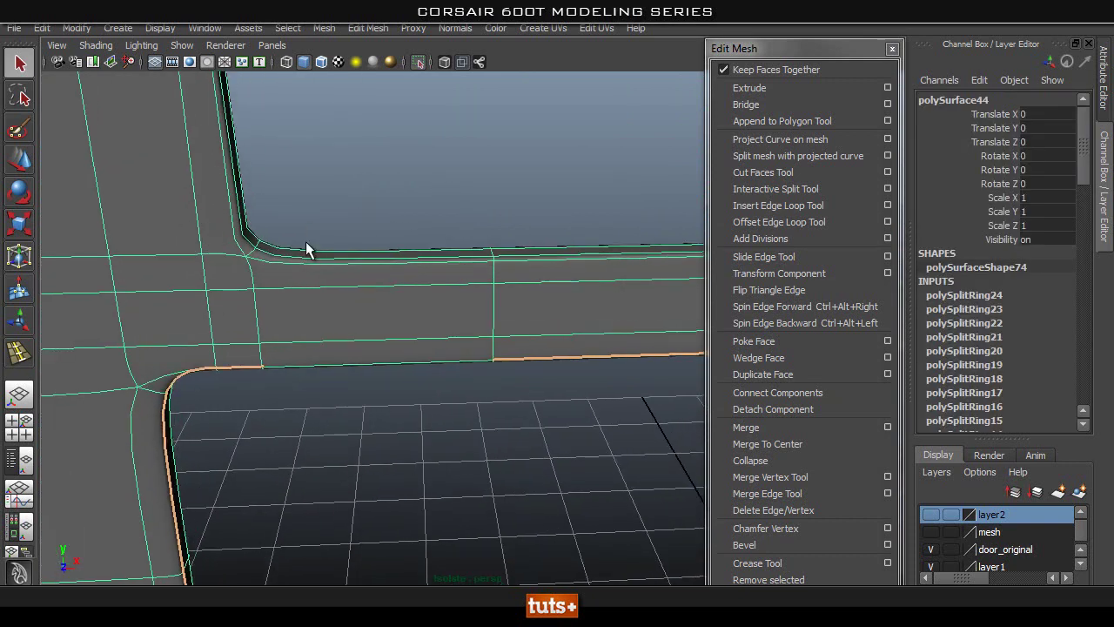
click(427, 207)
alt+drag(428, 207, 320, 268)
click(346, 271)
alt+right_drag(320, 268, 309, 269)
alt+middle_drag(309, 269, 428, 259)
key(3)
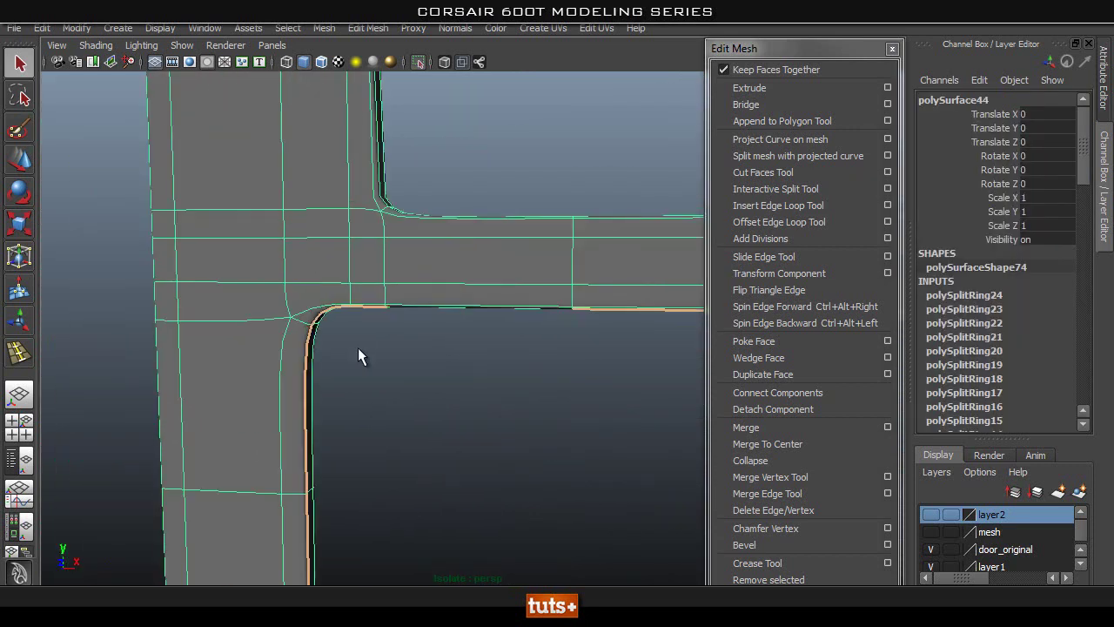
click(358, 348)
alt+drag(549, 386, 470, 416)
alt+middle_drag(600, 406, 348, 401)
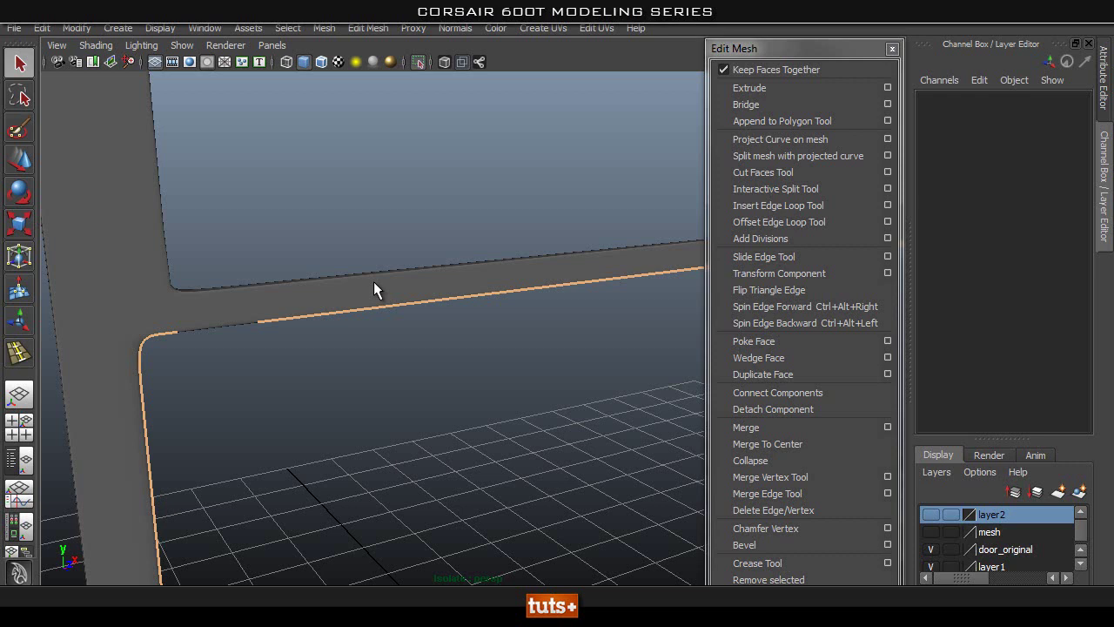
Step: Clear the leftover edge selection around the lower rectangular opening
right_drag(373, 281, 411, 200)
alt+right_drag(348, 330, 5, 359)
alt+right_drag(644, 322, 425, 308)
alt+drag(425, 309, 389, 440)
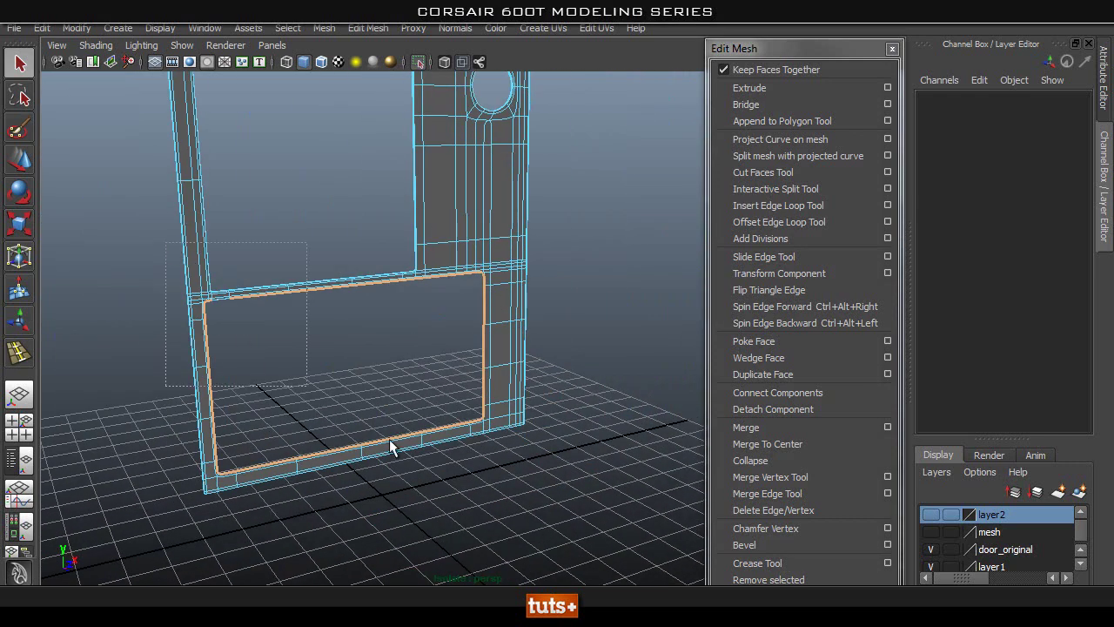
mouse_move(590, 462)
alt+mouse_down()
mouse_move(485, 353)
mouse_move(512, 241)
mouse_move(423, 199)
mouse_move(336, 242)
mouse_move(472, 249)
mouse_move(469, 260)
alt+mouse_up()
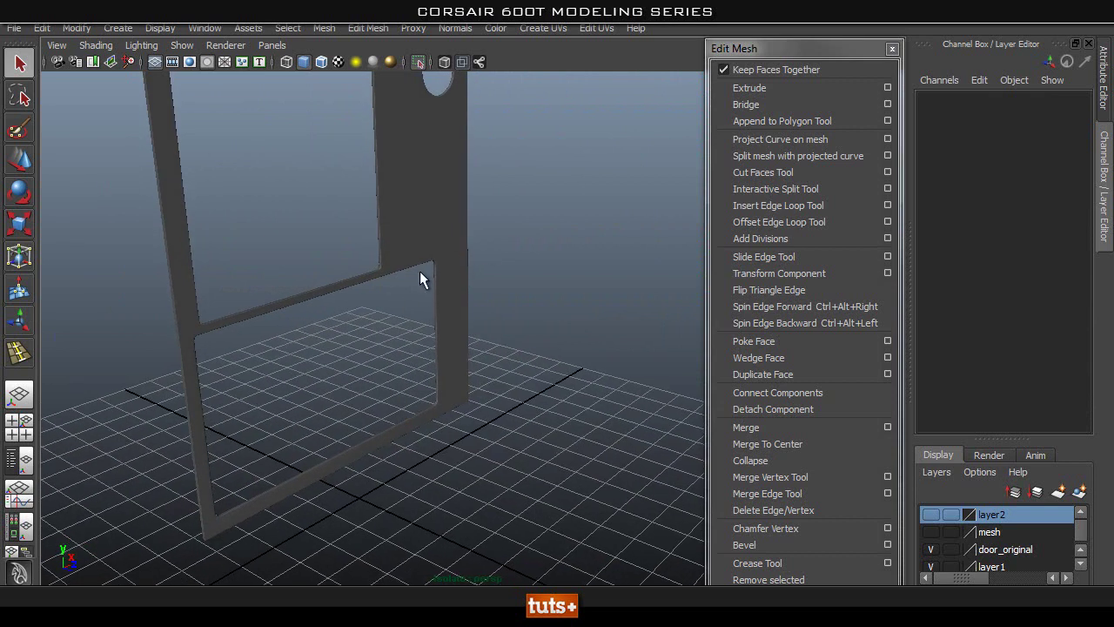
Step: Inspect the whole smoothed panel, including its openings, screw holes and fan bracket, from several angles
alt+drag(543, 300, 468, 293)
alt+right_drag(468, 293, 283, 262)
alt+middle_drag(396, 209, 478, 409)
alt+right_drag(478, 409, 321, 299)
alt+middle_drag(321, 299, 351, 312)
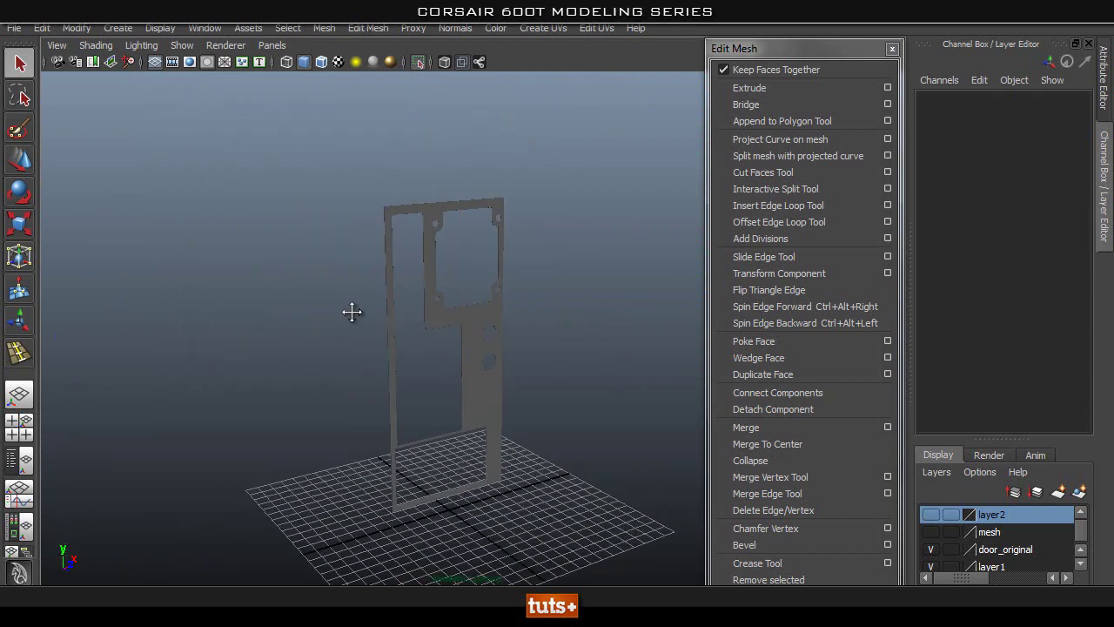
alt+drag(352, 312, 397, 311)
alt+drag(400, 270, 301, 293)
alt+right_drag(301, 294, 495, 359)
alt+drag(495, 360, 532, 338)
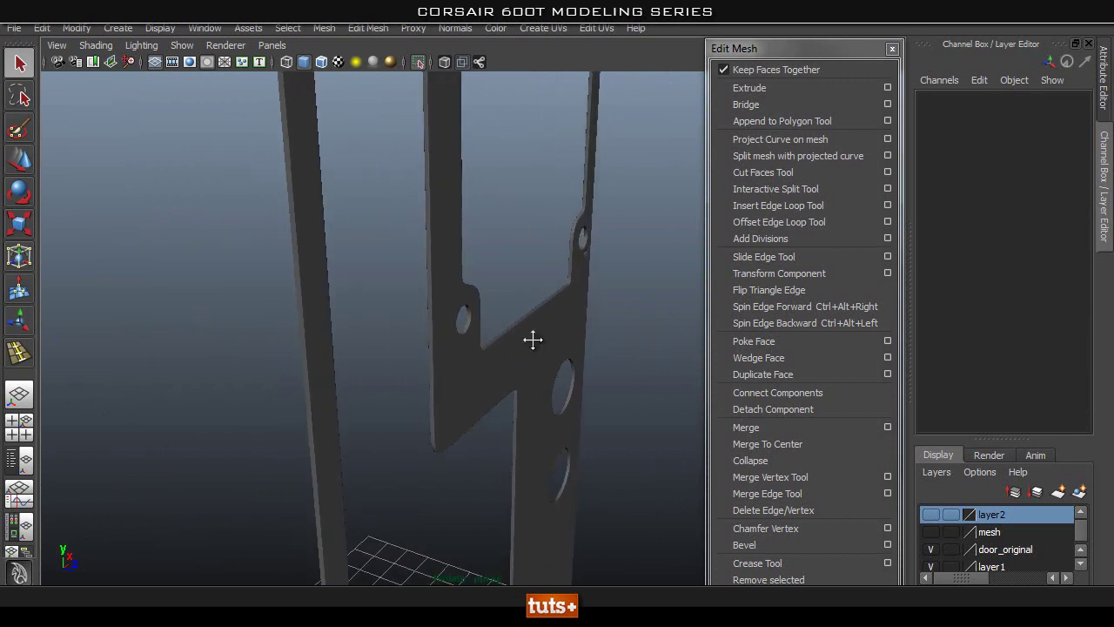
Step: Select the panel and turn off its smooth preview to show the mesh at the fan bracket's bottom corner
alt+middle_drag(531, 339, 498, 209)
alt+right_drag(498, 208, 484, 228)
alt+middle_drag(484, 228, 319, 219)
alt+drag(319, 219, 373, 253)
click(357, 265)
key(1)
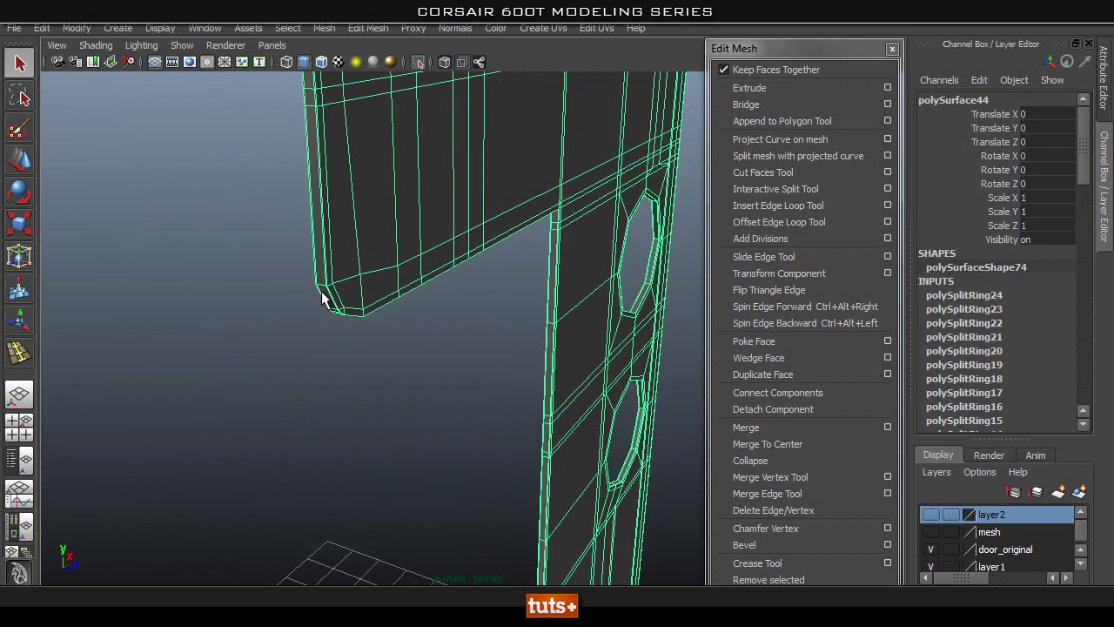
Step: Compare the fan bracket's bottom corner with and without smoothing, and inspect the mesh at the corners of the upper openings
alt+drag(322, 293, 361, 200)
alt+middle_drag(361, 200, 427, 291)
alt+right_drag(428, 291, 401, 296)
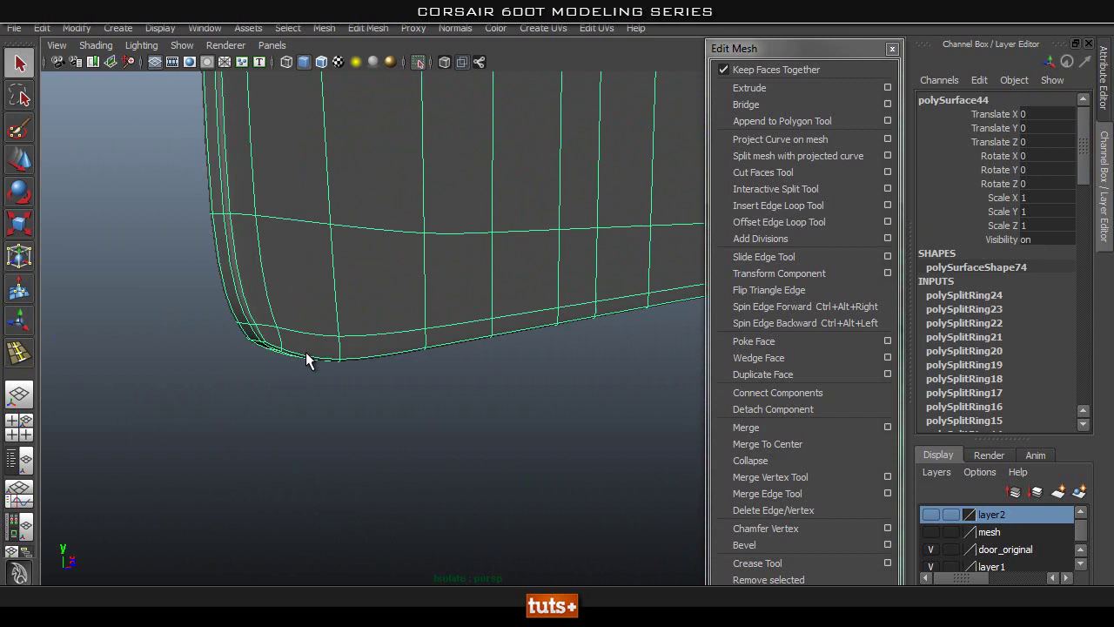
click(320, 381)
click(318, 320)
key(1)
alt+right_drag(359, 348, 344, 240)
alt+middle_drag(343, 240, 383, 406)
mouse_move(435, 305)
alt+middle_down()
mouse_move(450, 413)
mouse_move(443, 479)
alt+middle_up()
alt+drag(442, 479, 449, 377)
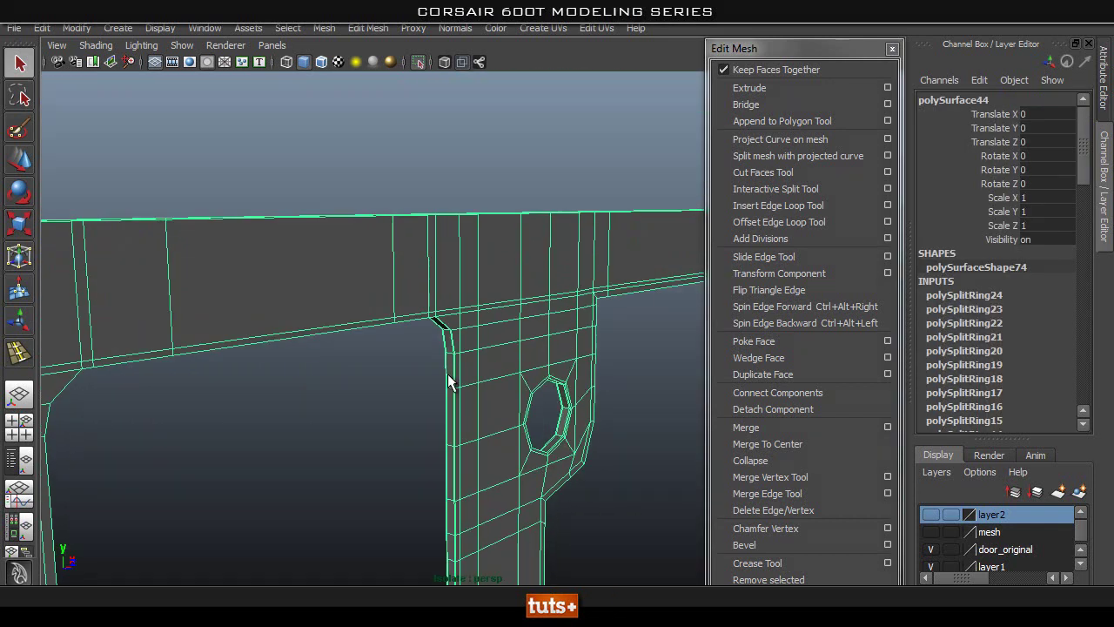
mouse_move(410, 365)
alt+right_down()
mouse_move(471, 357)
mouse_move(437, 355)
alt+right_up()
alt+drag(427, 343, 403, 302)
click(442, 356)
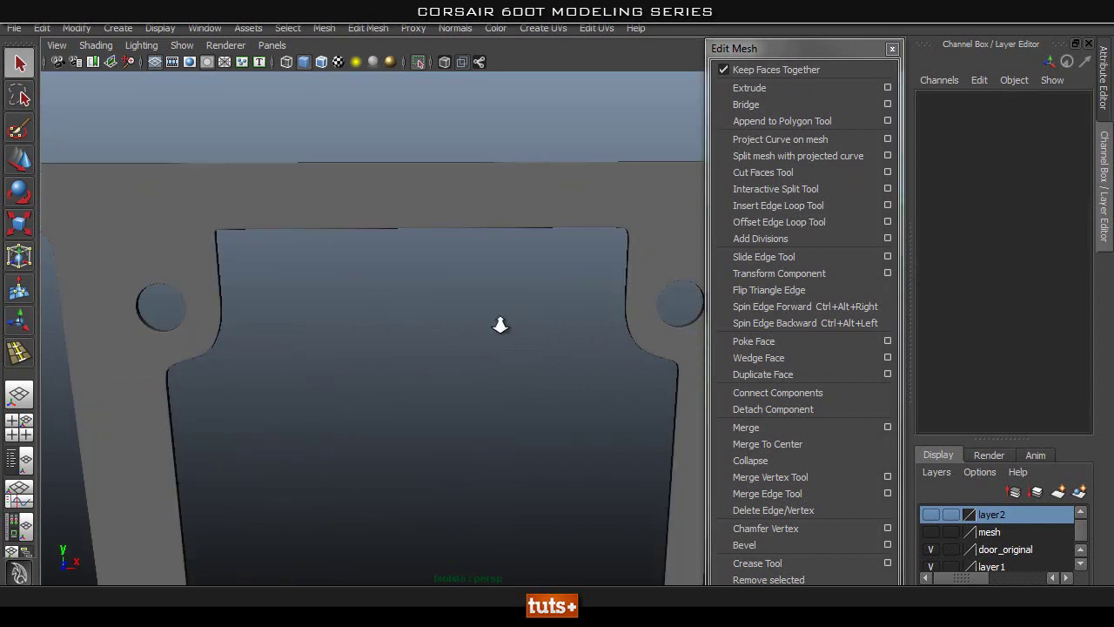
Step: Examine the smoothed fan opening and the panel's top outer corner from several angles, with and without wireframe
alt+drag(497, 319, 415, 299)
click(416, 296)
alt+right_drag(416, 299, 499, 320)
alt+middle_drag(315, 225, 348, 299)
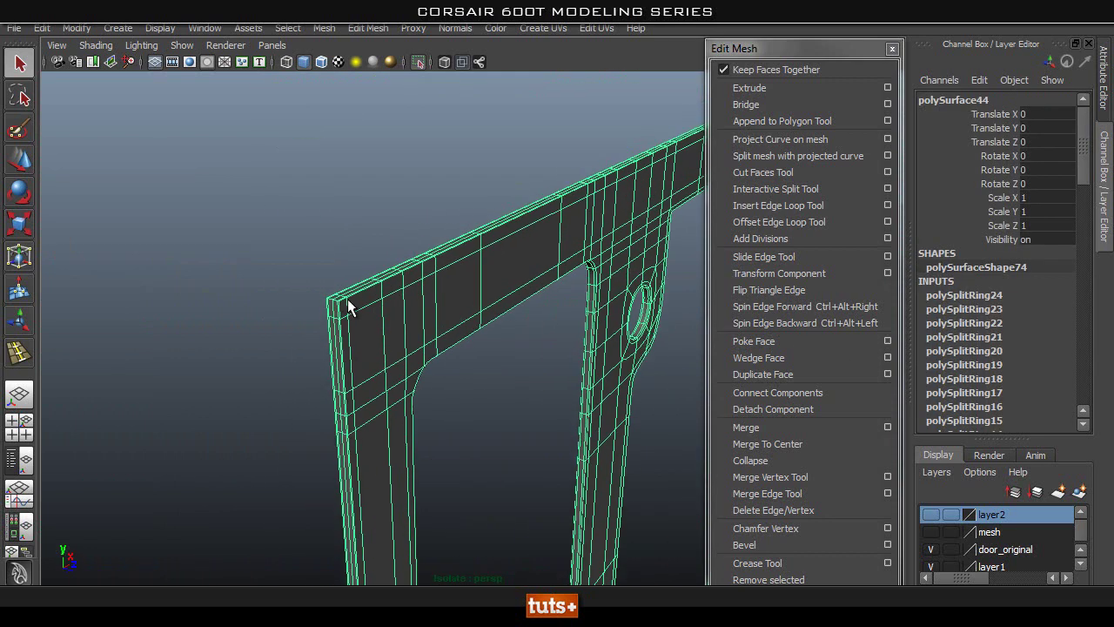
click(473, 397)
alt+drag(474, 398, 484, 416)
click(489, 497)
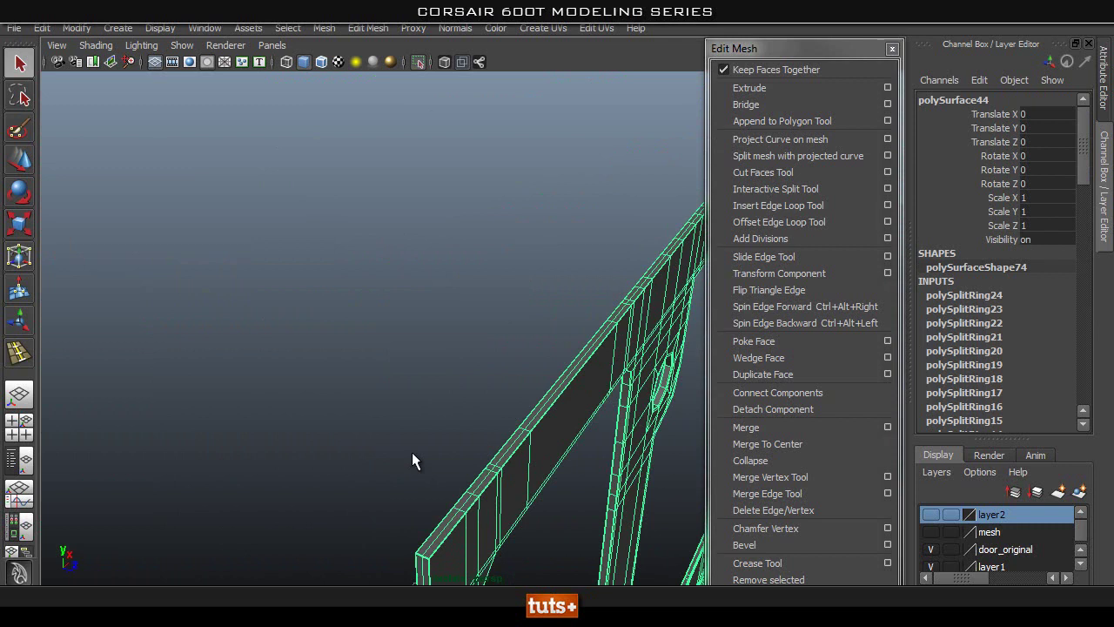
alt+drag(412, 452, 308, 335)
click(308, 334)
alt+right_drag(235, 322, 269, 313)
click(253, 307)
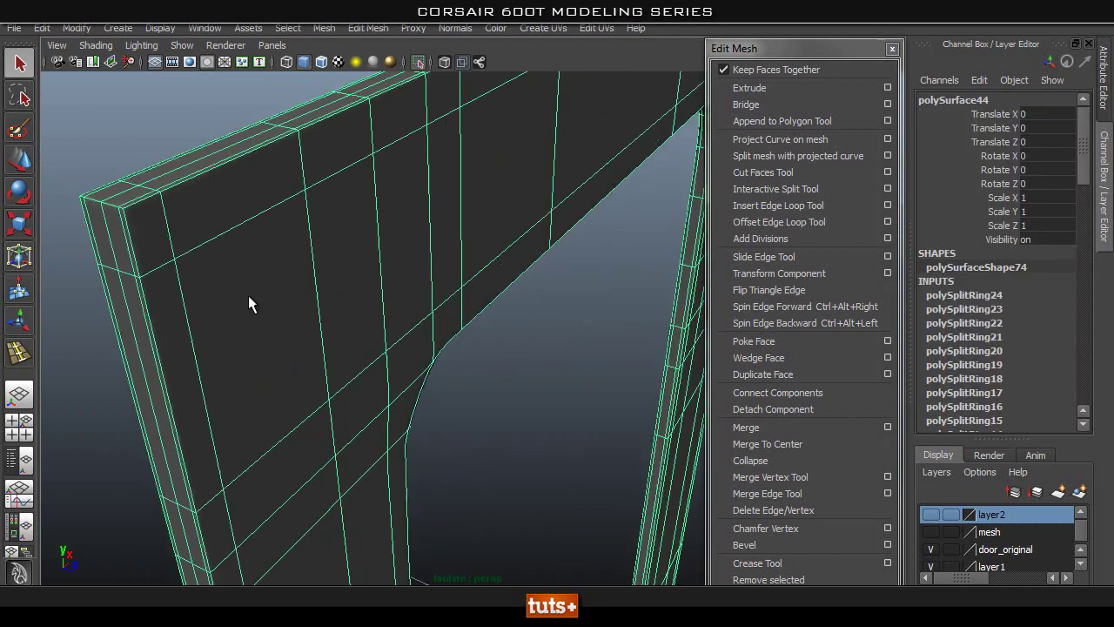
click(104, 128)
alt+drag(103, 128, 318, 182)
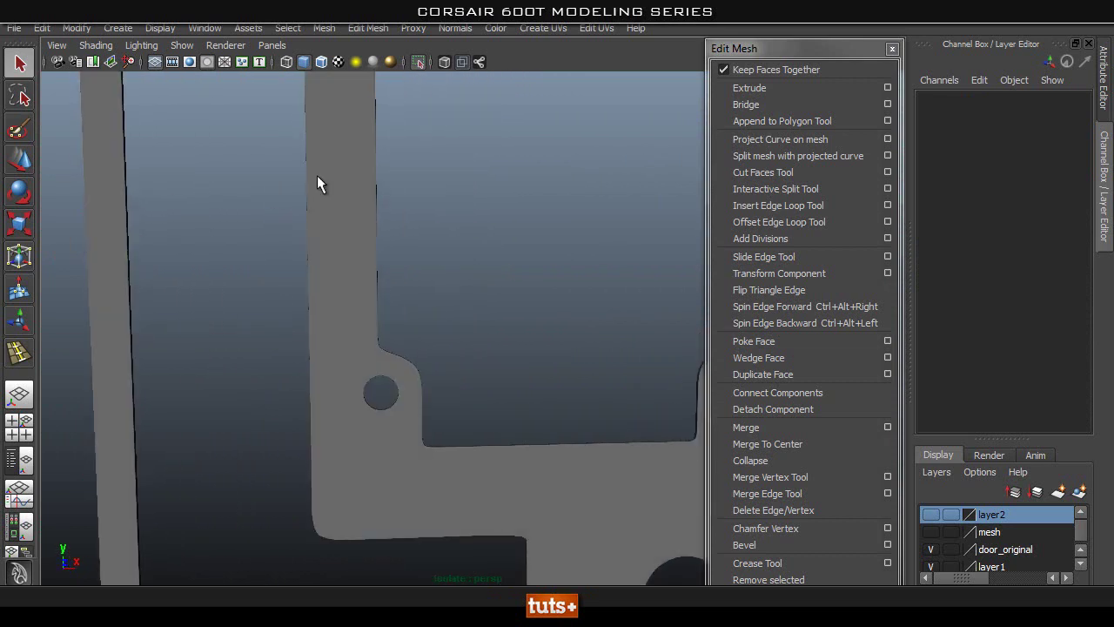
Step: Insert edge loops along the side strip's inner edge and the crossbar's lower edge at the lower opening's top-left corner
alt+middle_drag(319, 182, 476, 484)
alt+drag(469, 402, 261, 344)
alt+middle_drag(383, 352, 513, 369)
alt+right_drag(513, 370, 599, 355)
alt+drag(427, 322, 398, 303)
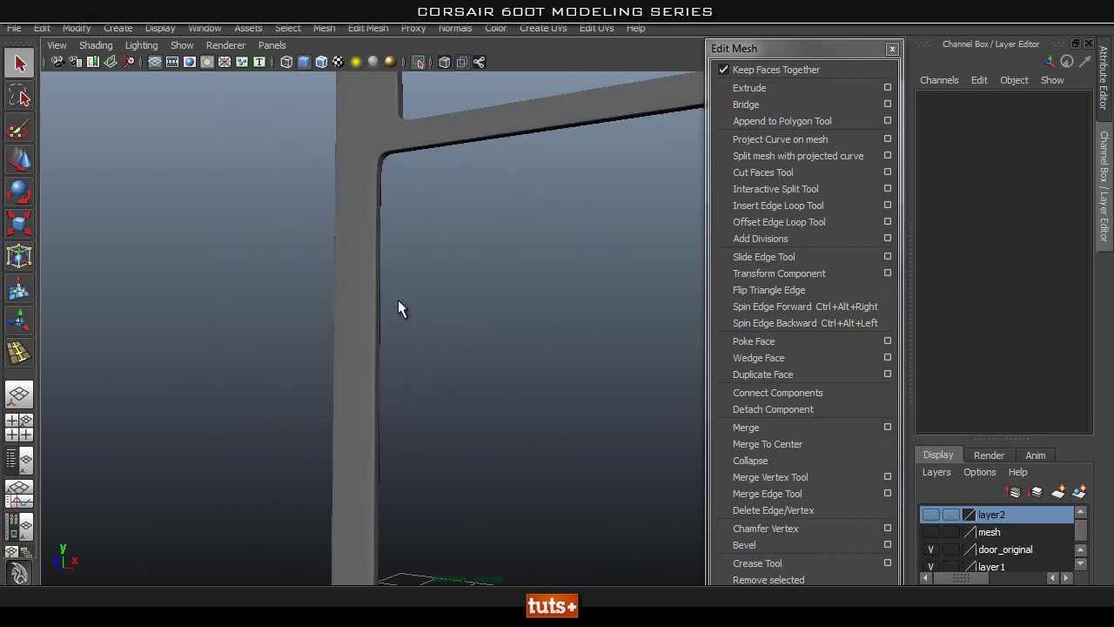
alt+middle_drag(398, 303, 421, 324)
alt+right_drag(421, 324, 445, 286)
click(362, 215)
alt+drag(363, 215, 590, 259)
click(793, 222)
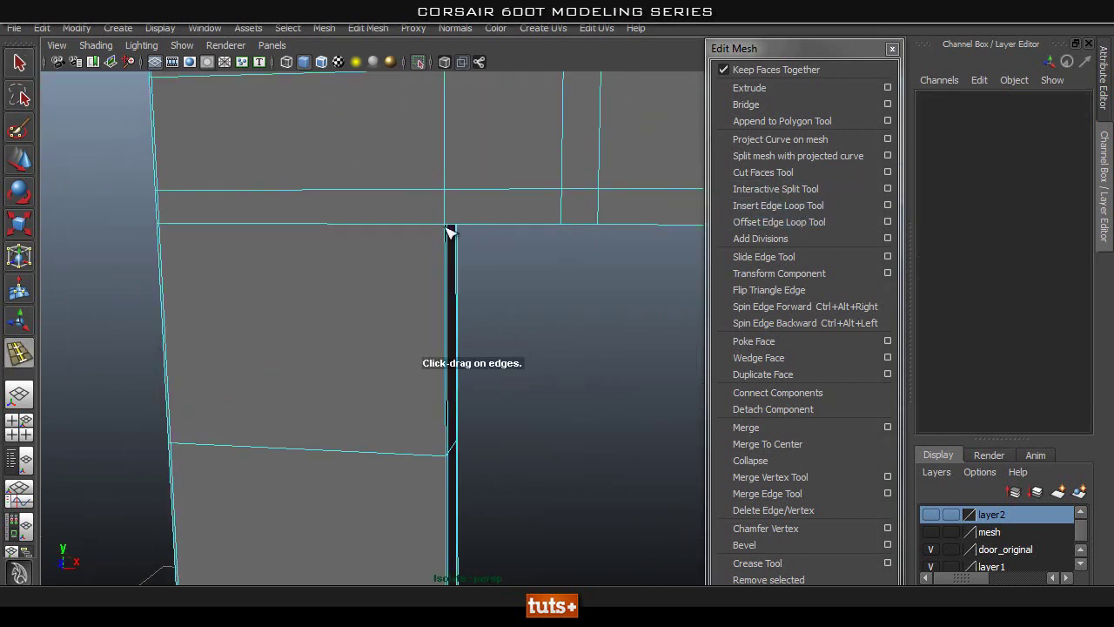
drag(424, 230, 444, 233)
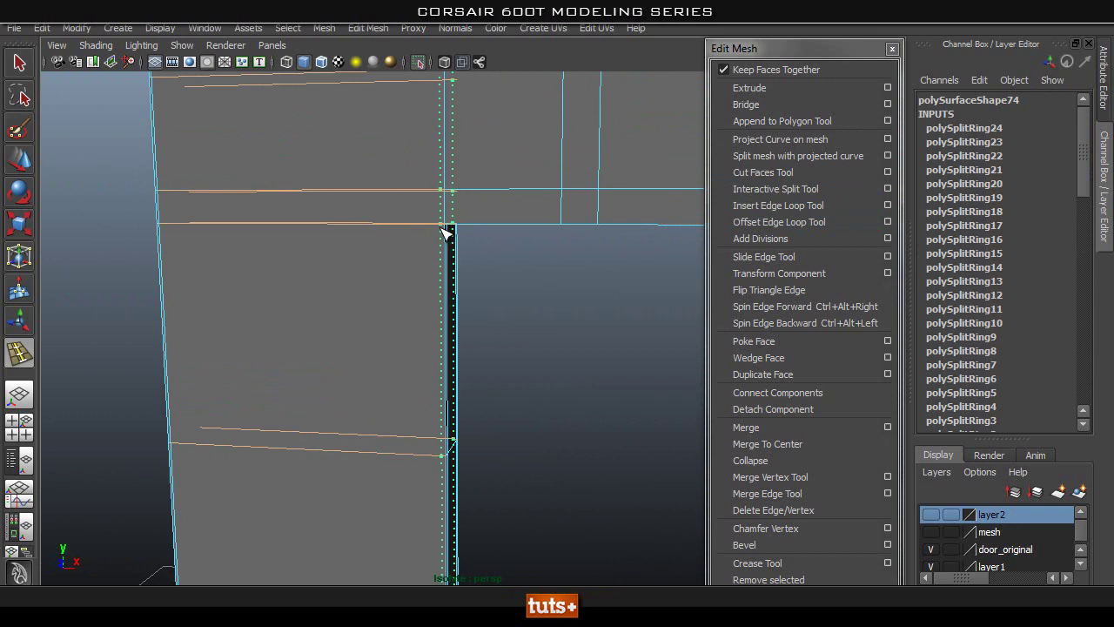
alt+right_drag(315, 218, 426, 204)
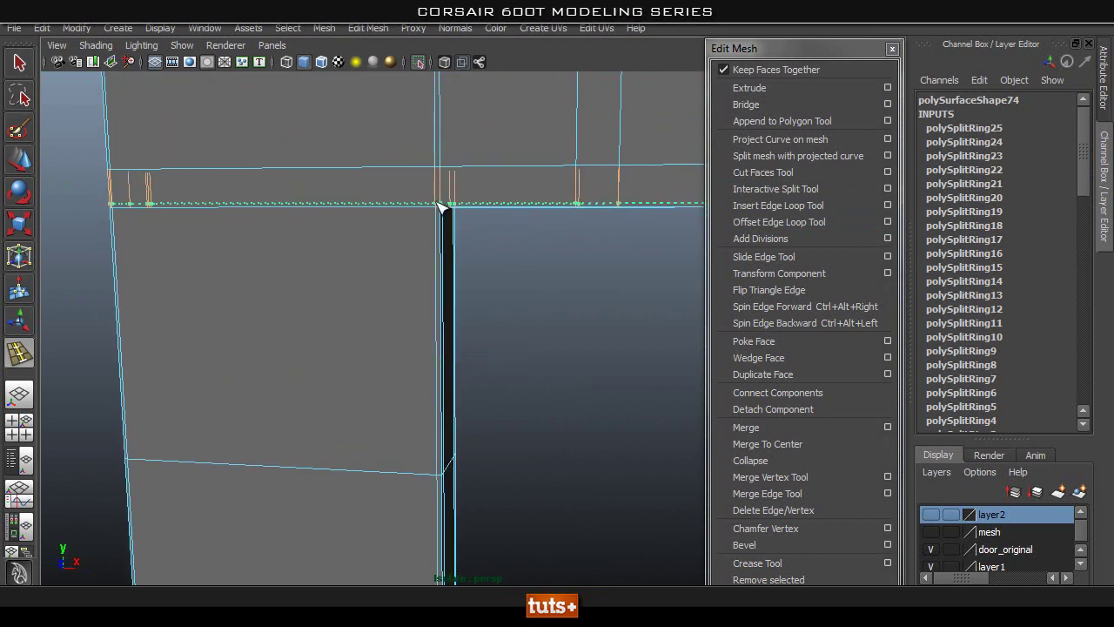
click(436, 201)
Step: Insert edge loops close to the lower opening's bottom edge and the panel's bottom outer edge
mouse_move(475, 292)
alt+middle_down()
mouse_move(480, 246)
mouse_move(452, 226)
mouse_move(473, 125)
alt+middle_up()
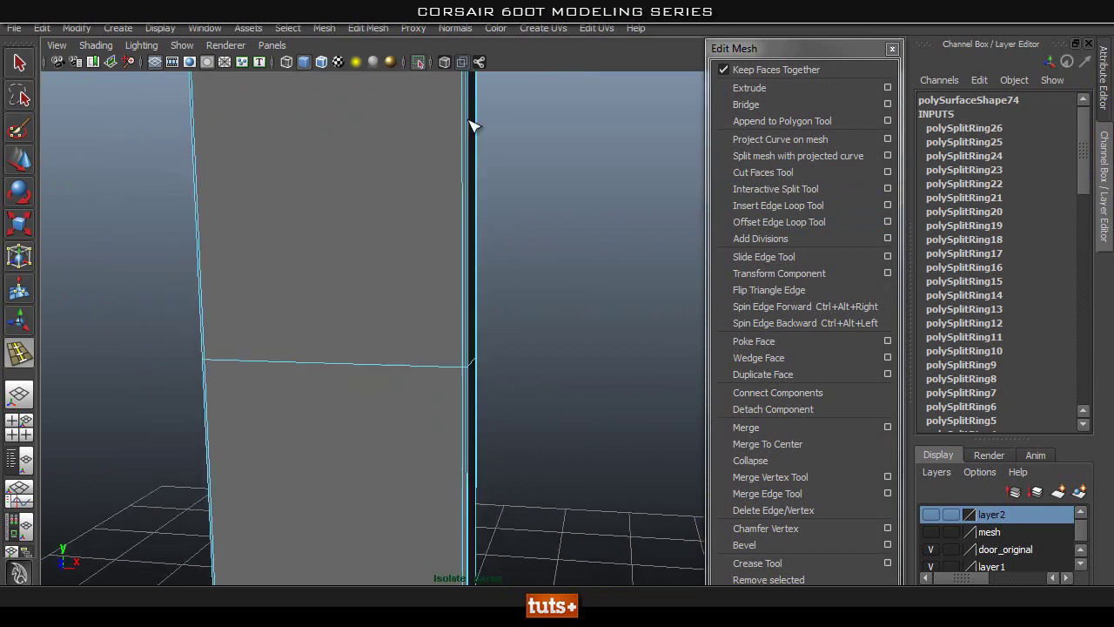
alt+middle_drag(466, 470, 368, 124)
alt+middle_drag(407, 410, 403, 164)
alt+middle_drag(426, 453, 443, 148)
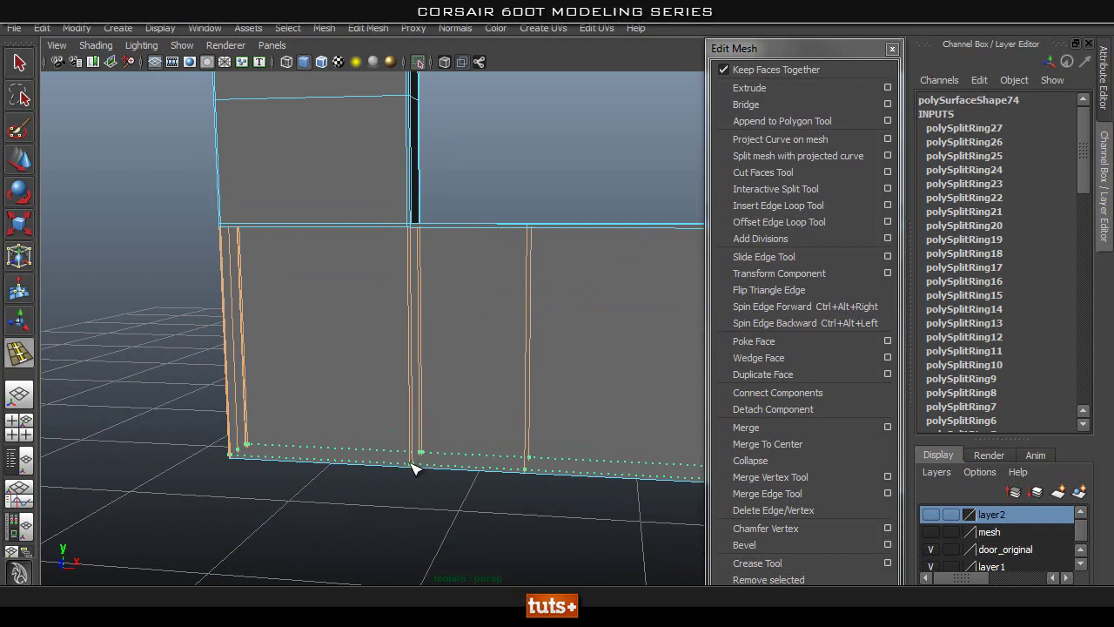
Step: Insert a vertical edge loop close to the lower opening's right edge
alt+middle_drag(485, 394, 230, 331)
scroll(349, 353, down, 2)
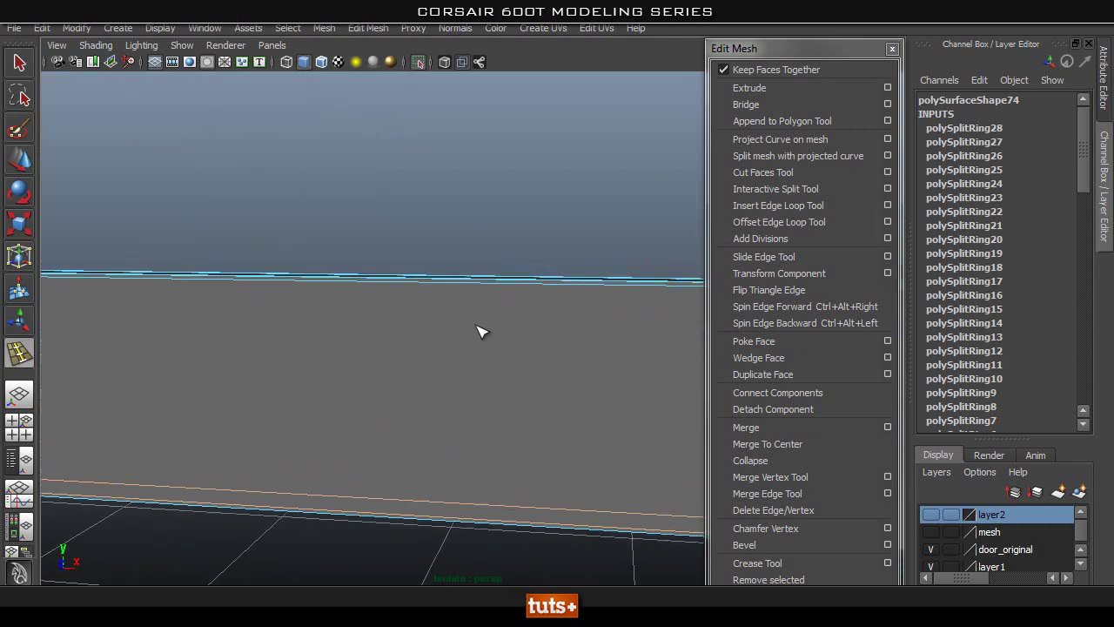
alt+middle_drag(94, 283, 58, 279)
alt+middle_drag(462, 300, 221, 302)
scroll(349, 298, down, 4)
alt+middle_drag(500, 286, 49, 242)
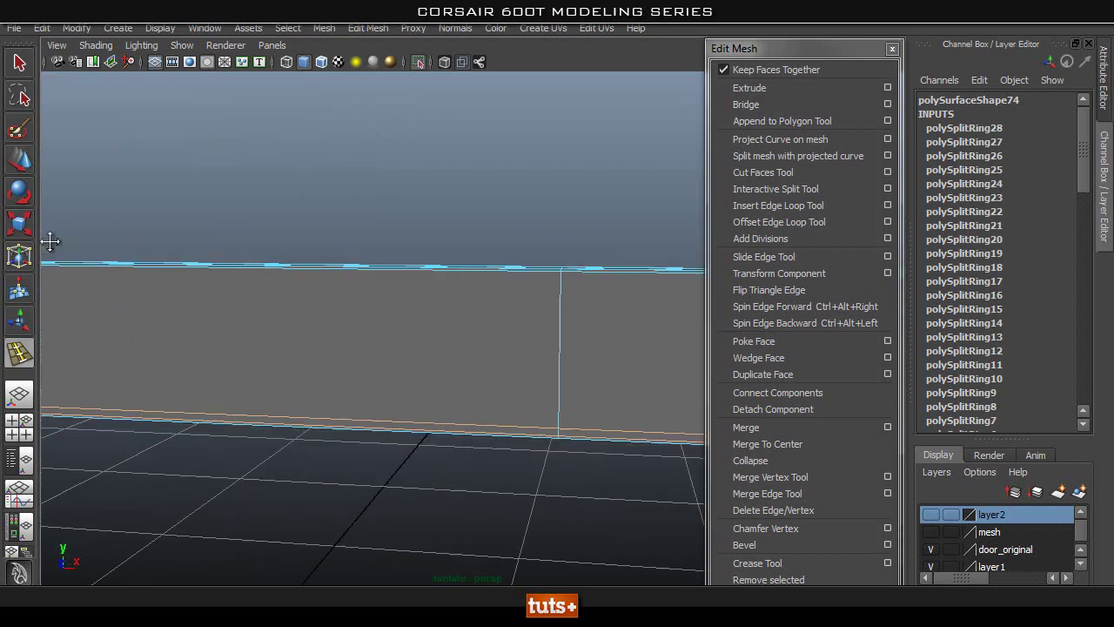
alt+middle_drag(513, 261, 109, 266)
alt+right_drag(109, 266, 553, 281)
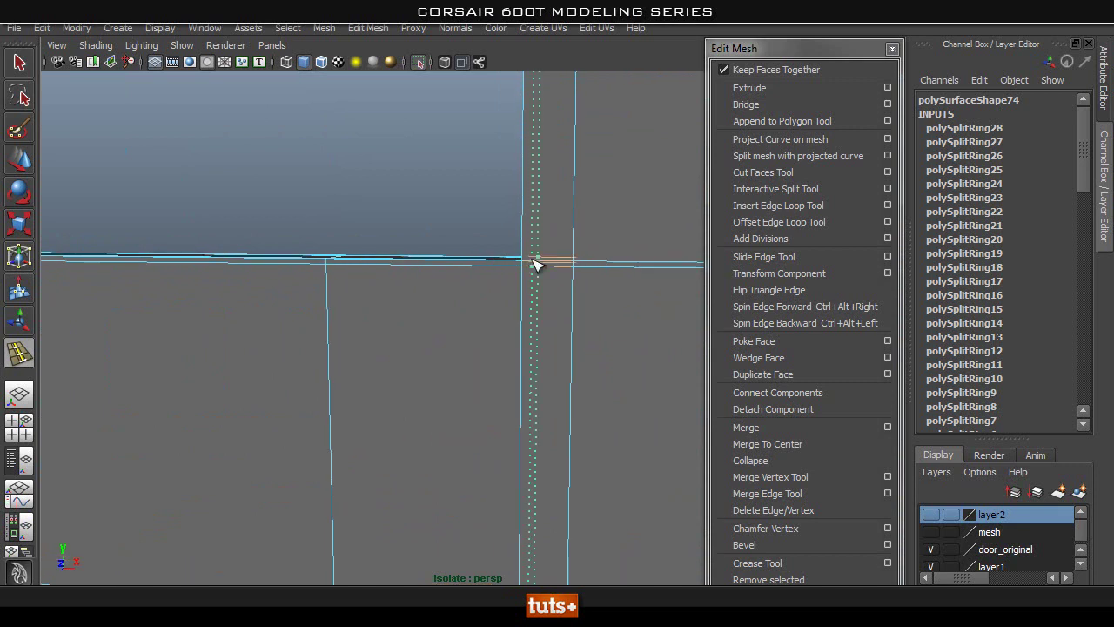
Step: Inspect the mesh along the strips, crossbar, top corners and fan bracket for edges that still lack supporting loops
alt+right_drag(577, 213, 578, 290)
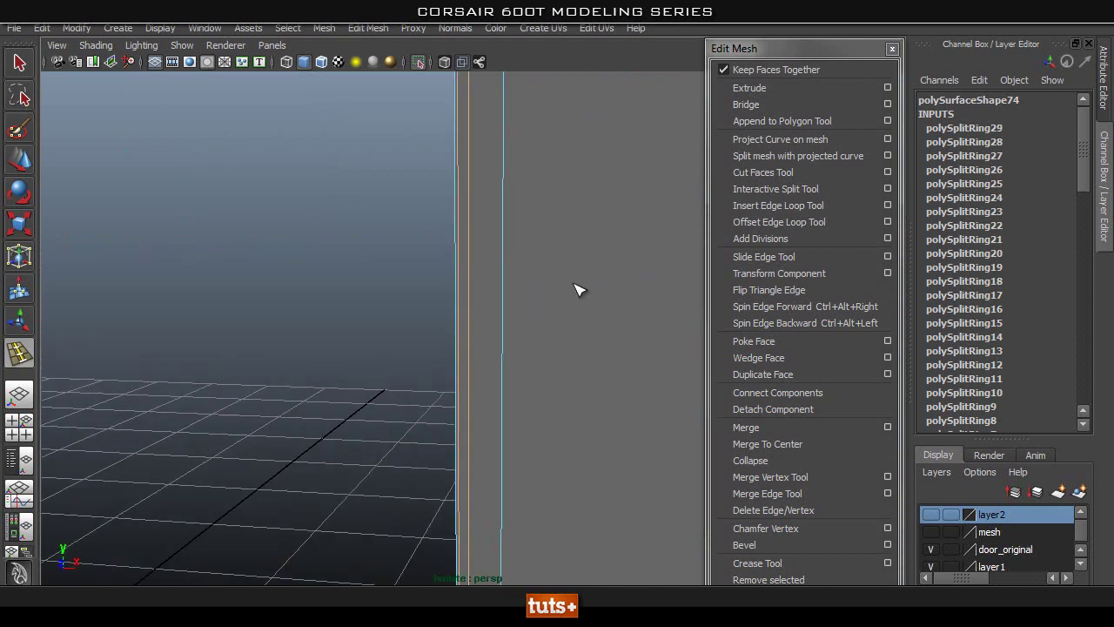
alt+middle_drag(512, 255, 592, 575)
alt+middle_drag(522, 131, 505, 558)
scroll(592, 366, down, 2)
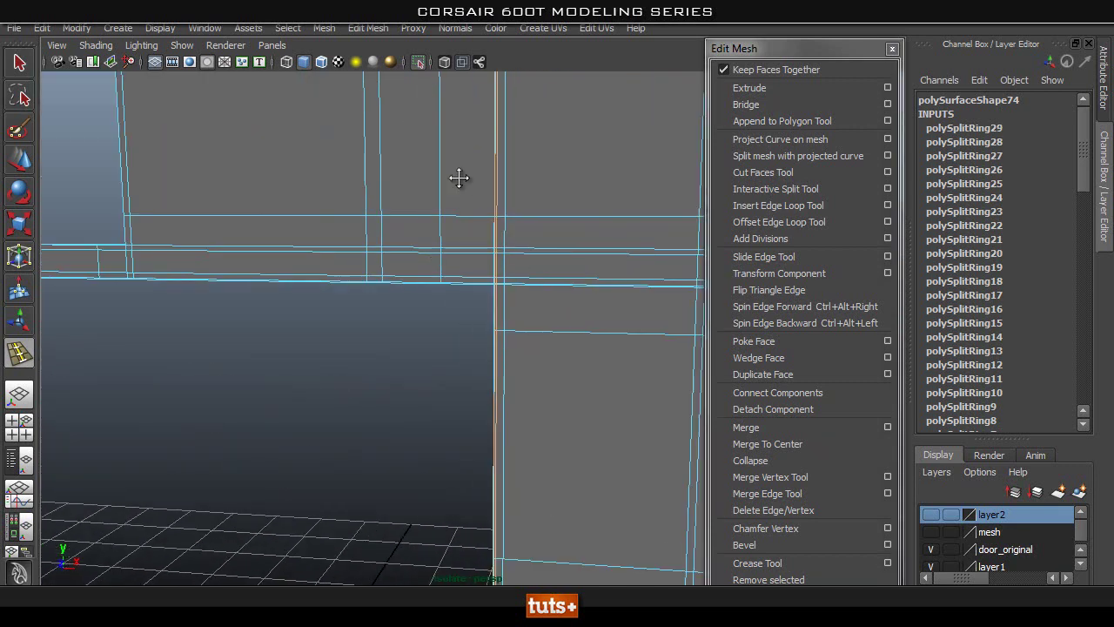
alt+middle_drag(459, 179, 470, 348)
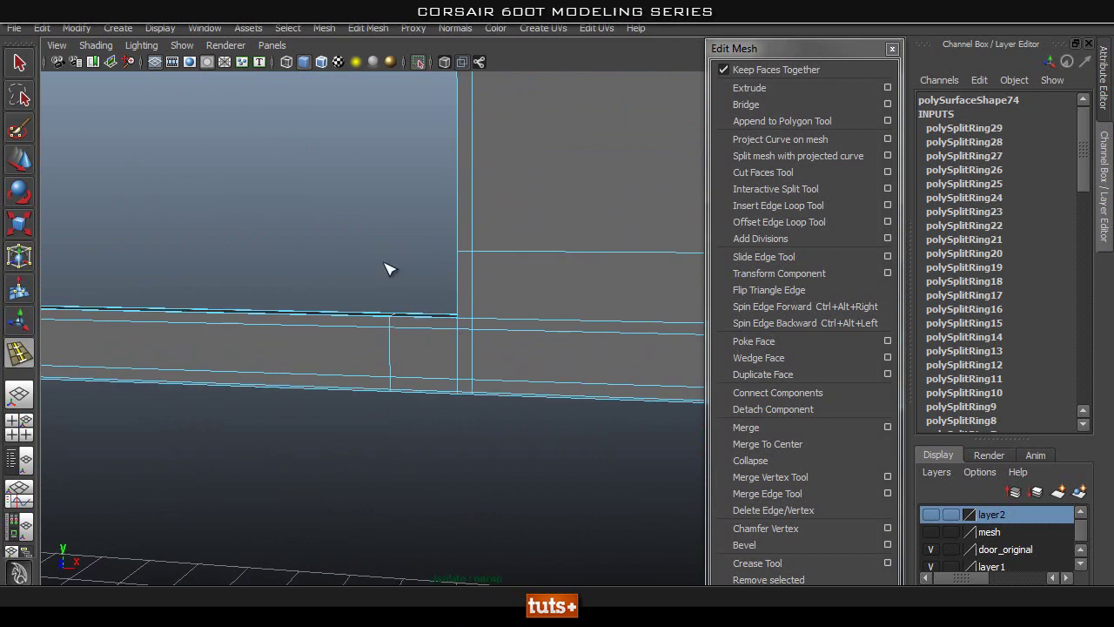
alt+drag(389, 269, 339, 259)
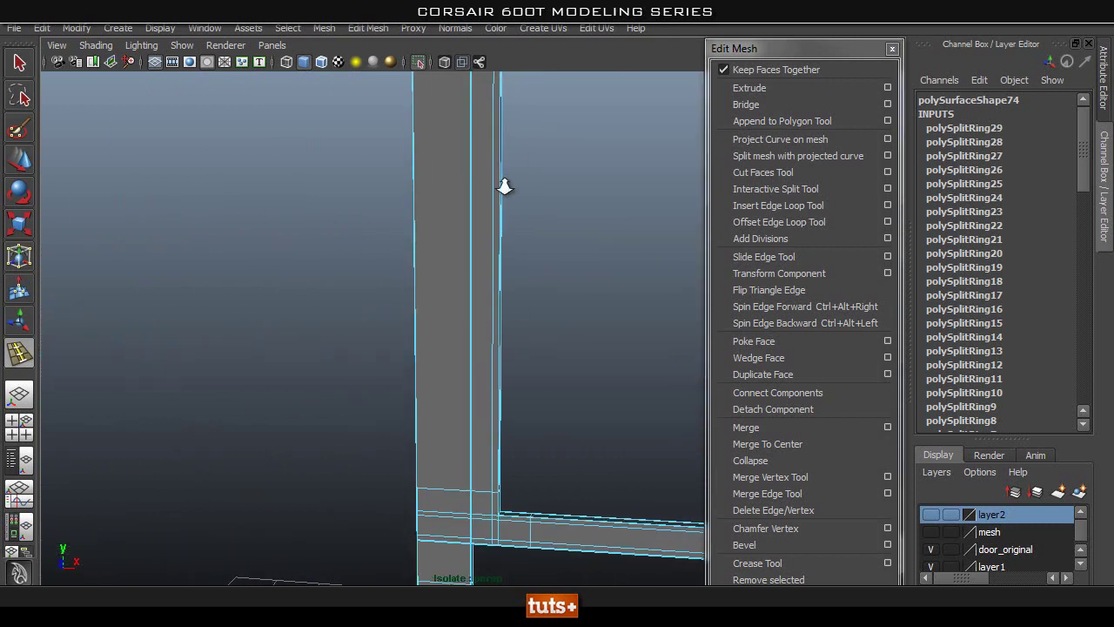
alt+drag(418, 209, 360, 346)
alt+drag(396, 257, 595, 389)
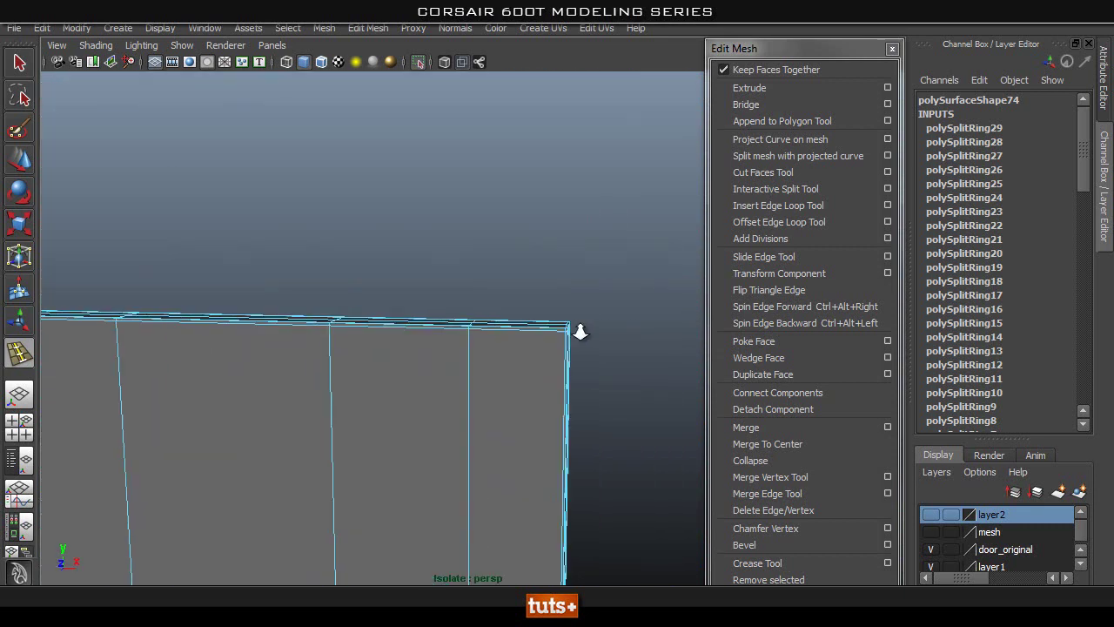
alt+drag(607, 333, 444, 325)
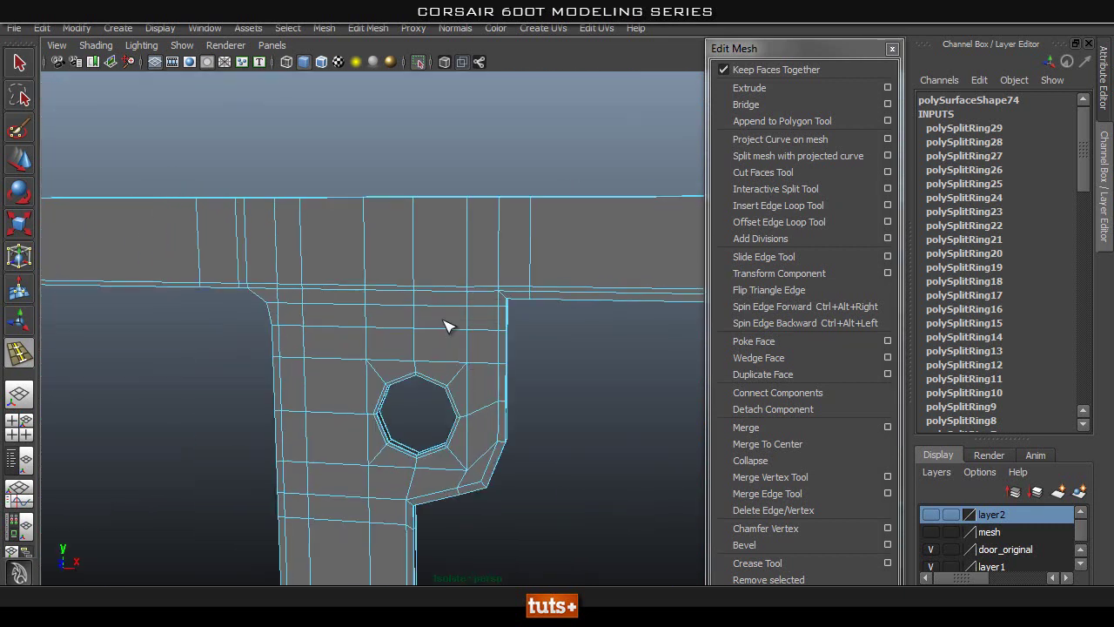
alt+drag(562, 298, 487, 306)
Step: Return the panel to object mode, deselect it and inspect the smoothed surface around the fan bracket's bottom-right screw hole
right_drag(548, 284, 599, 266)
click(519, 247)
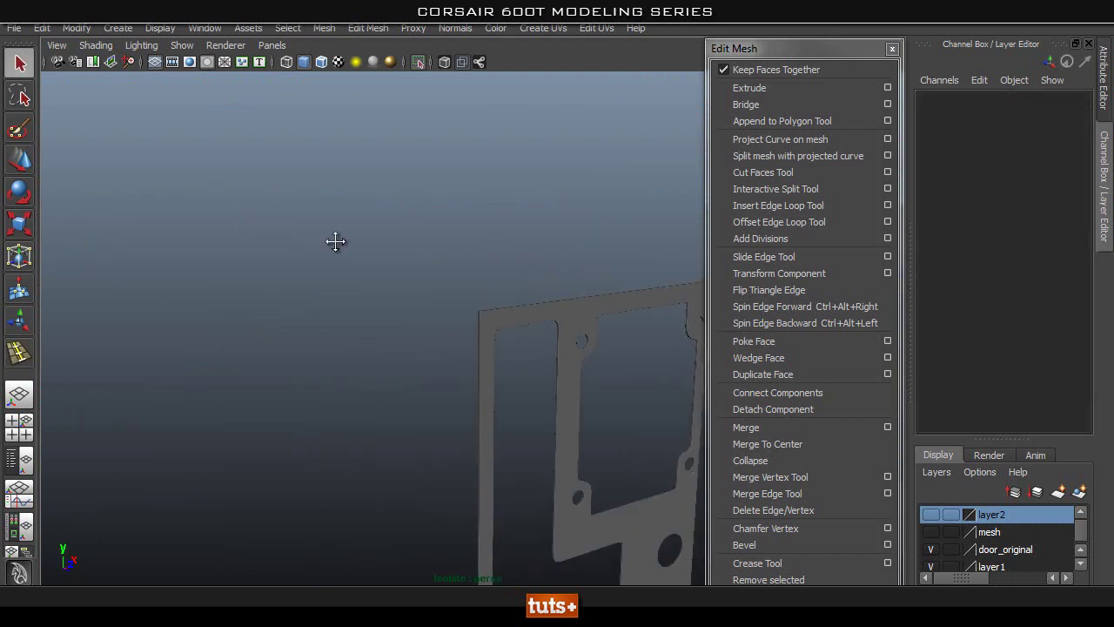
alt+middle_drag(335, 241, 301, 204)
alt+right_drag(318, 235, 209, 230)
alt+drag(374, 292, 488, 283)
alt+right_drag(522, 287, 897, 330)
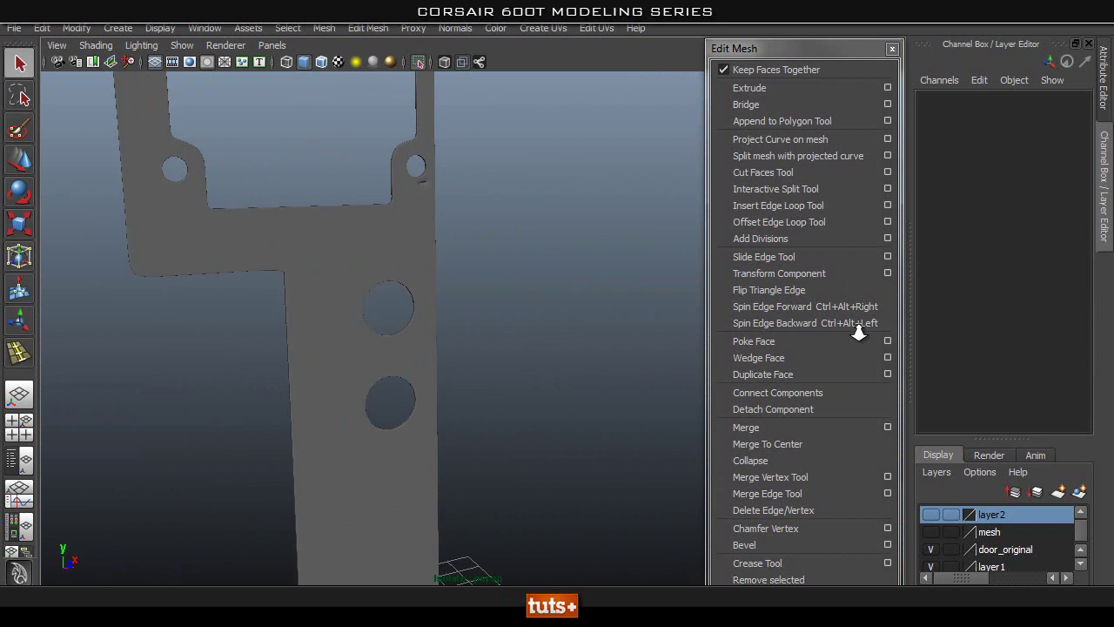
alt+middle_drag(424, 249, 403, 337)
alt+right_drag(418, 305, 652, 259)
alt+drag(406, 195, 308, 268)
alt+right_drag(308, 268, 392, 252)
alt+middle_drag(448, 222, 425, 277)
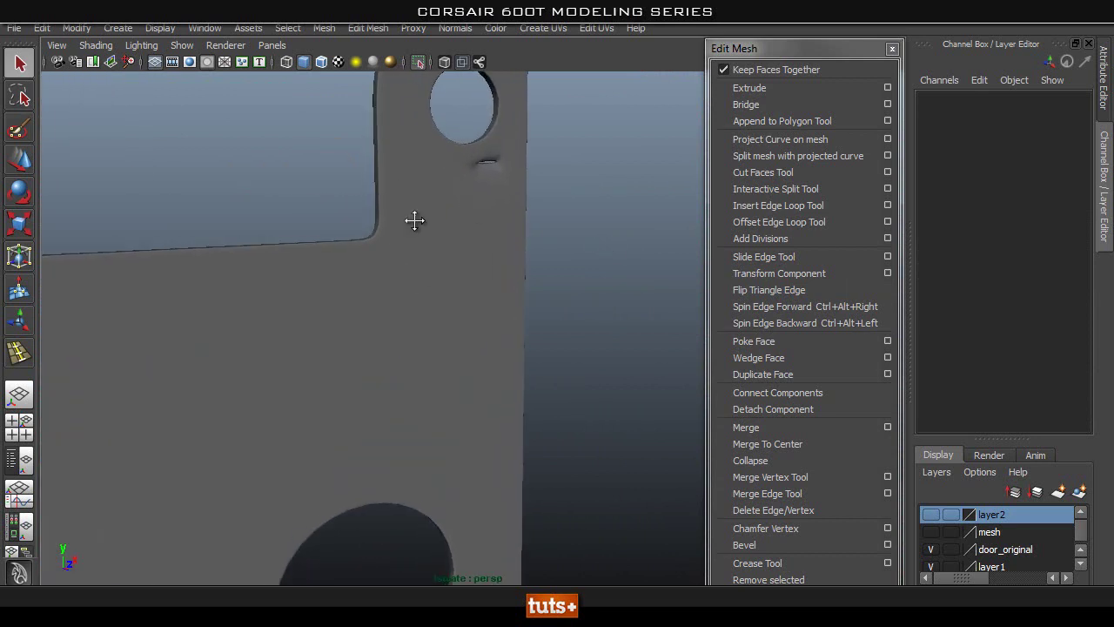
Step: Select the panel and turn off its smooth preview to examine the mesh below the bottom-right screw hole
click(503, 262)
key(1)
alt+right_drag(429, 262, 504, 191)
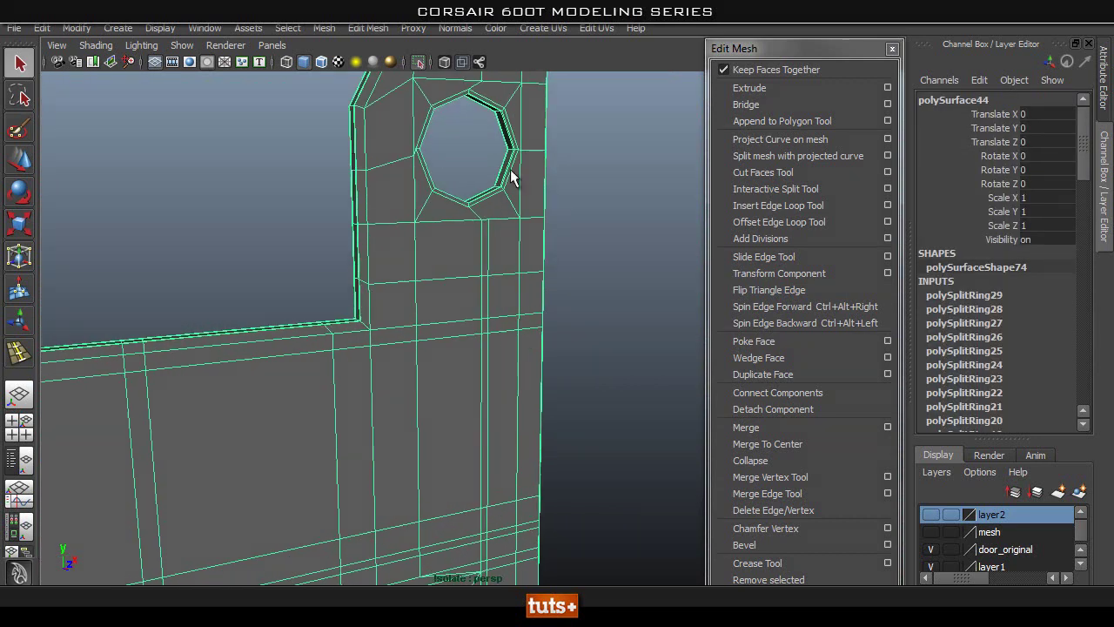
alt+middle_drag(510, 169, 489, 374)
alt+right_drag(396, 285, 623, 366)
alt+middle_drag(622, 400, 472, 256)
alt+right_drag(459, 323, 389, 279)
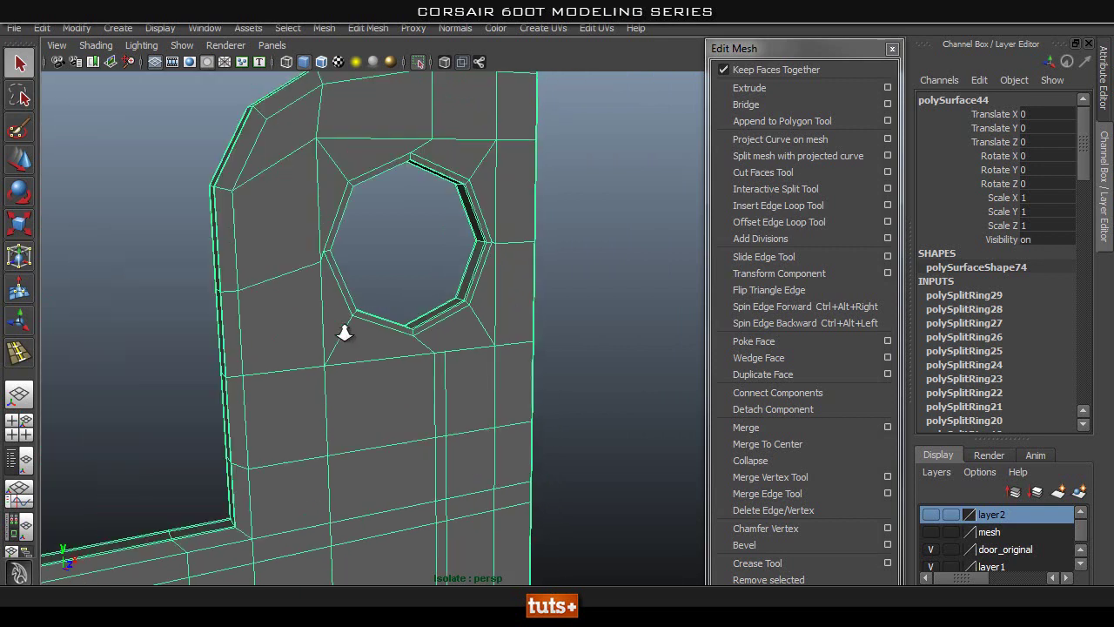
alt+right_drag(449, 258, 671, 318)
alt+right_drag(362, 346, 539, 326)
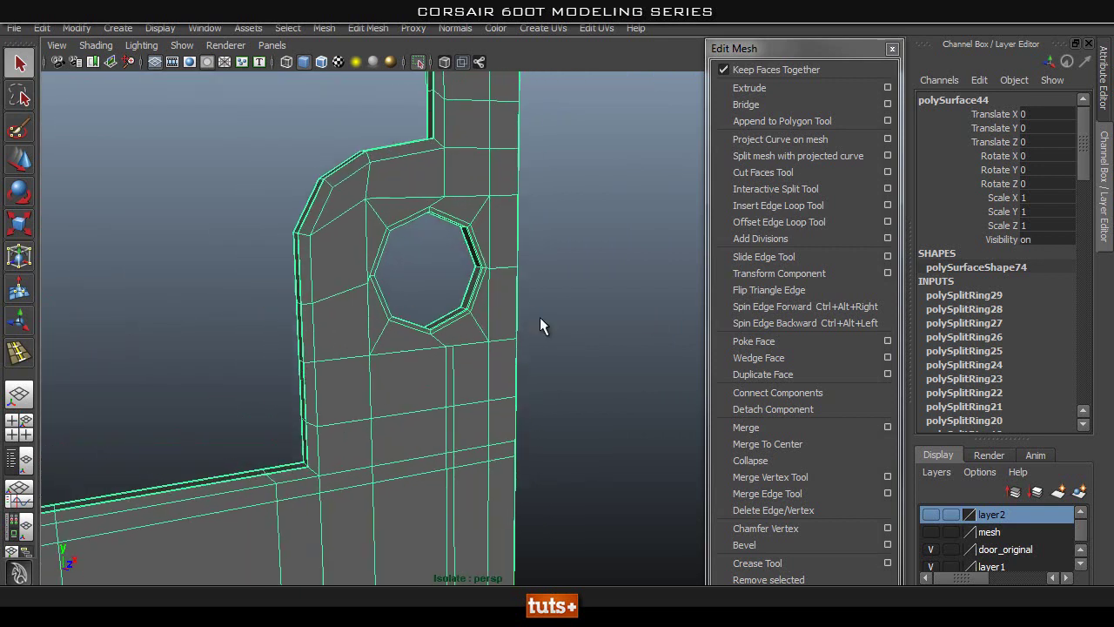
Step: Merge the two closely spaced vertices just below the screw hole with the Merge Vertex Tool, and return to object mode
click(805, 478)
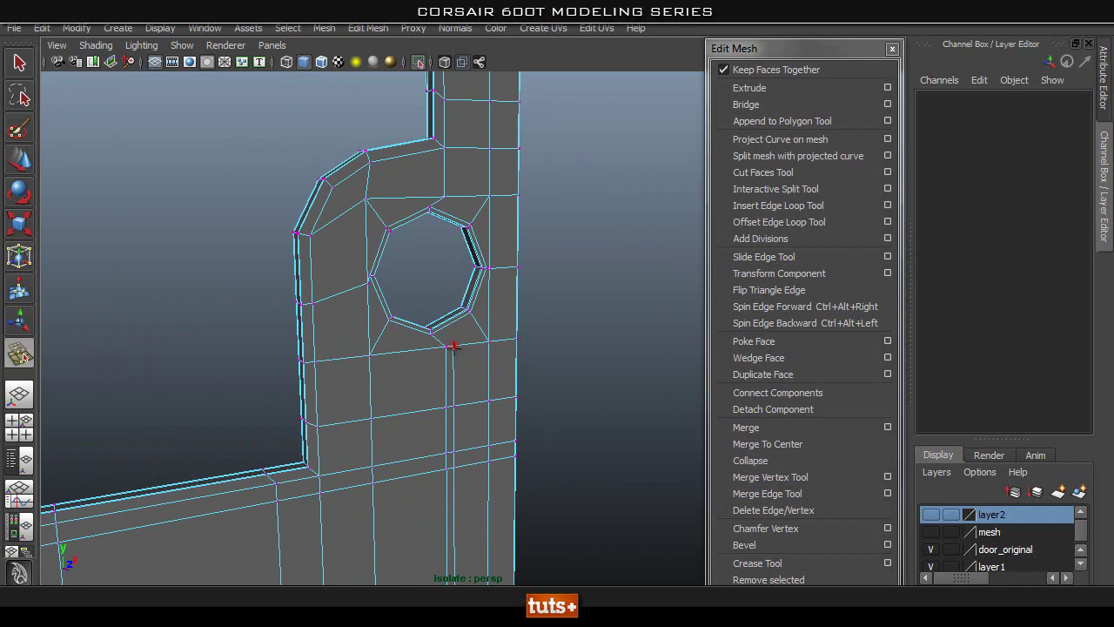
drag(453, 346, 446, 348)
alt+middle_drag(450, 348, 462, 318)
key(q)
right_drag(462, 314, 472, 285)
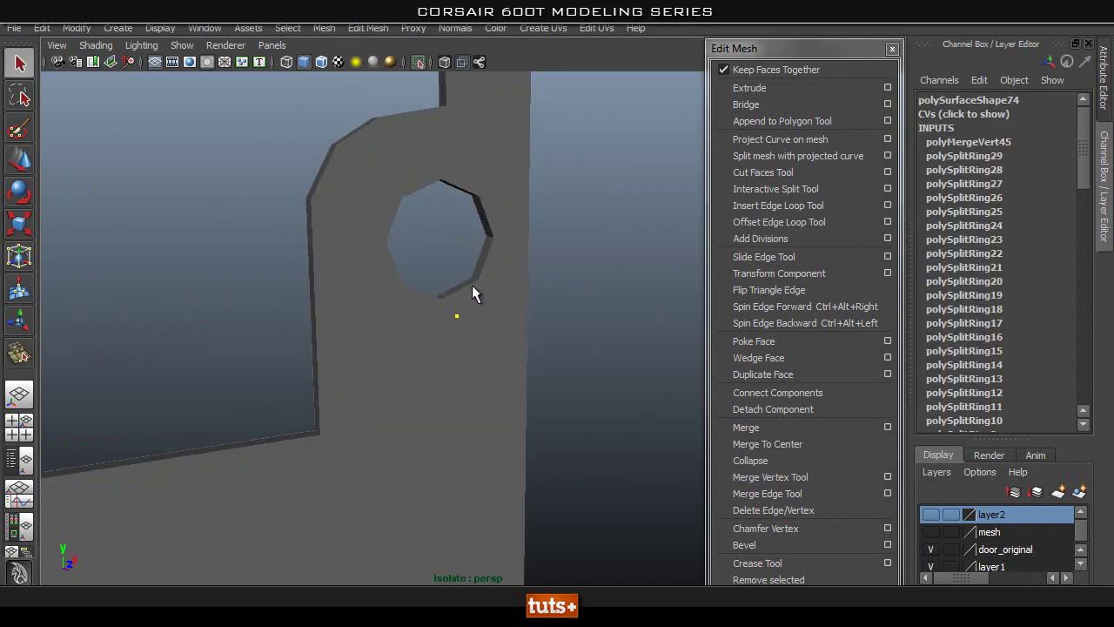
Step: Compare the merged area below the screw hole with and without smooth preview
click(474, 289)
key(3)
click(598, 331)
click(461, 347)
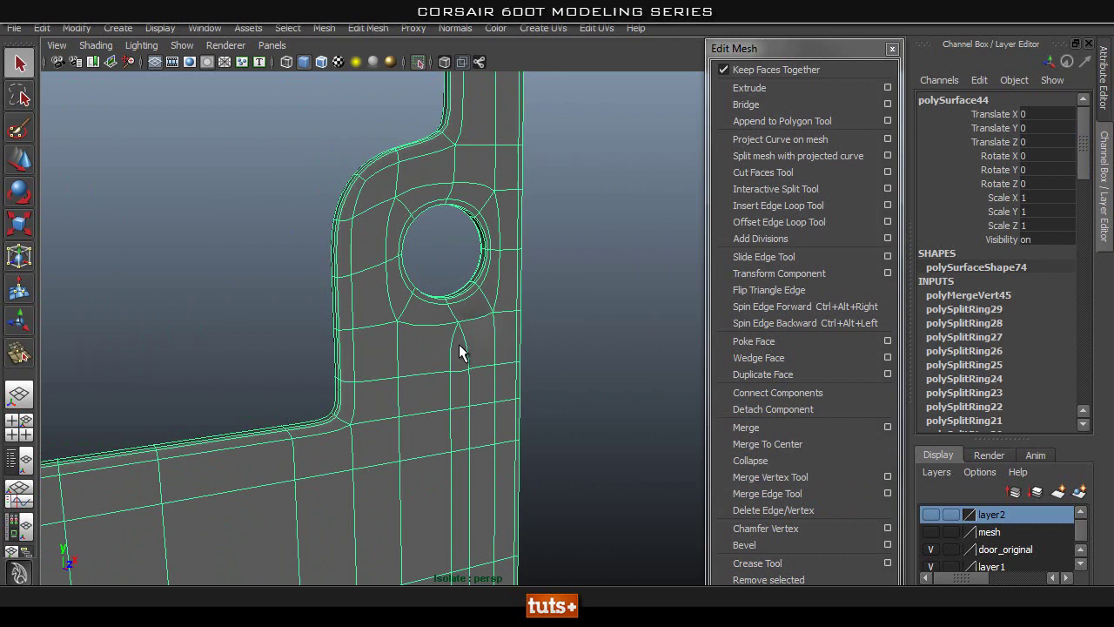
key(1)
key(3)
key(1)
scroll(471, 353, up, 3)
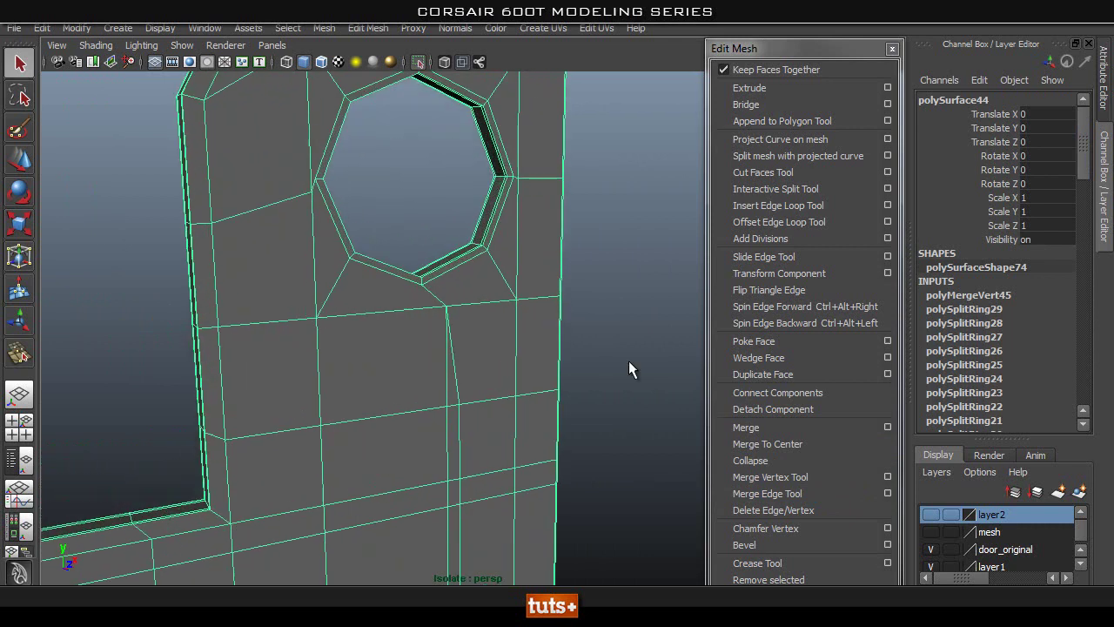
Step: Examine the merged vertex area in vertex face mode, and return the panel to object mode with smooth preview
right_click(462, 310)
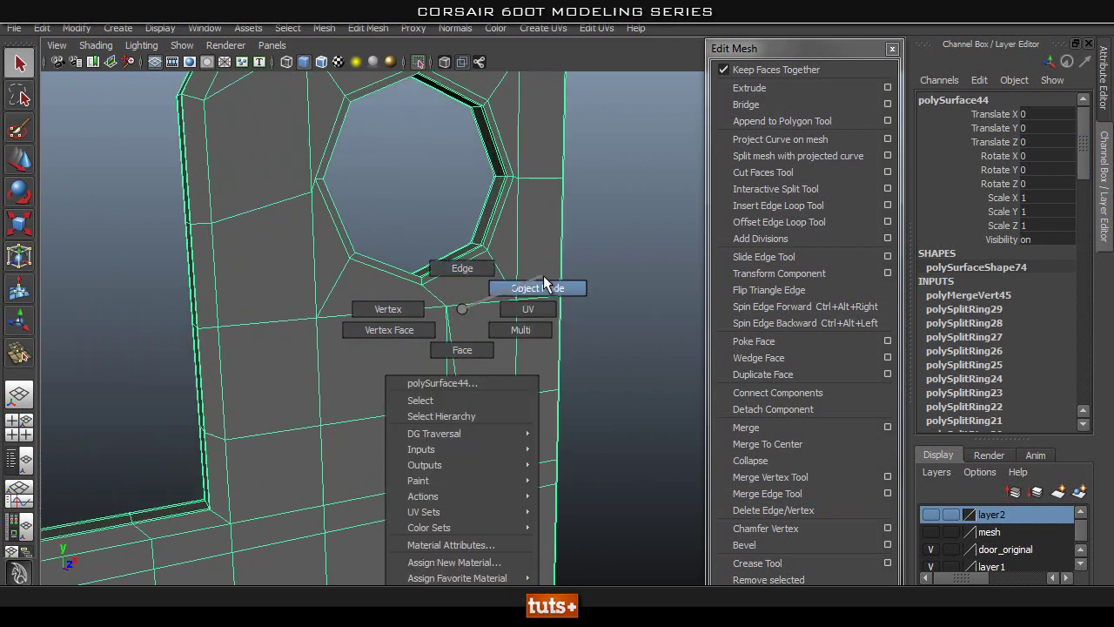
click(403, 332)
scroll(475, 348, up, 6)
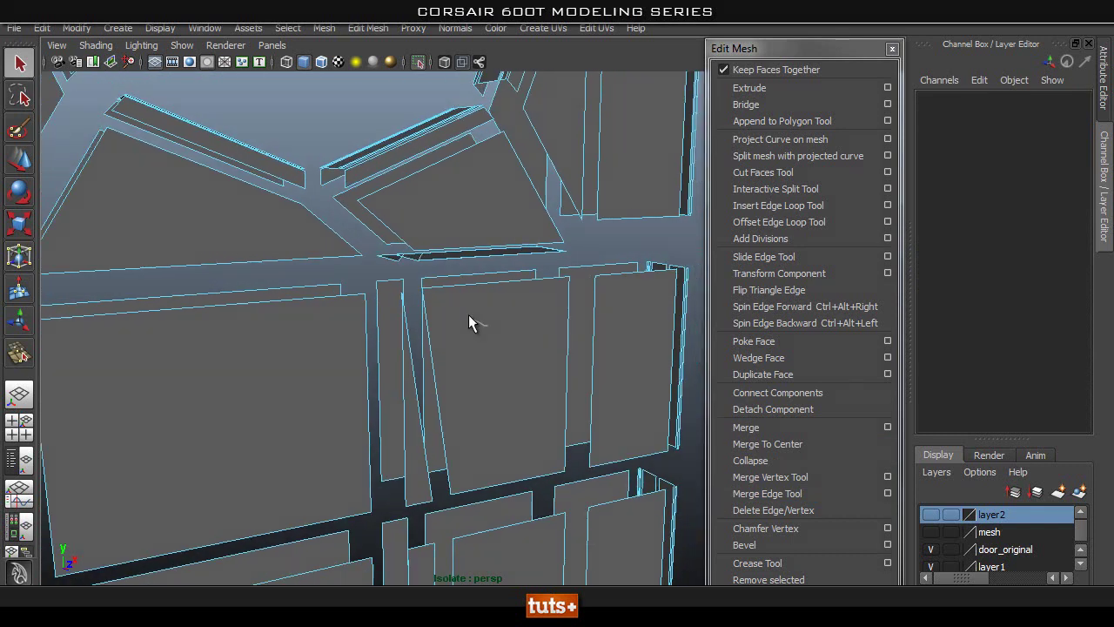
right_drag(491, 308, 564, 288)
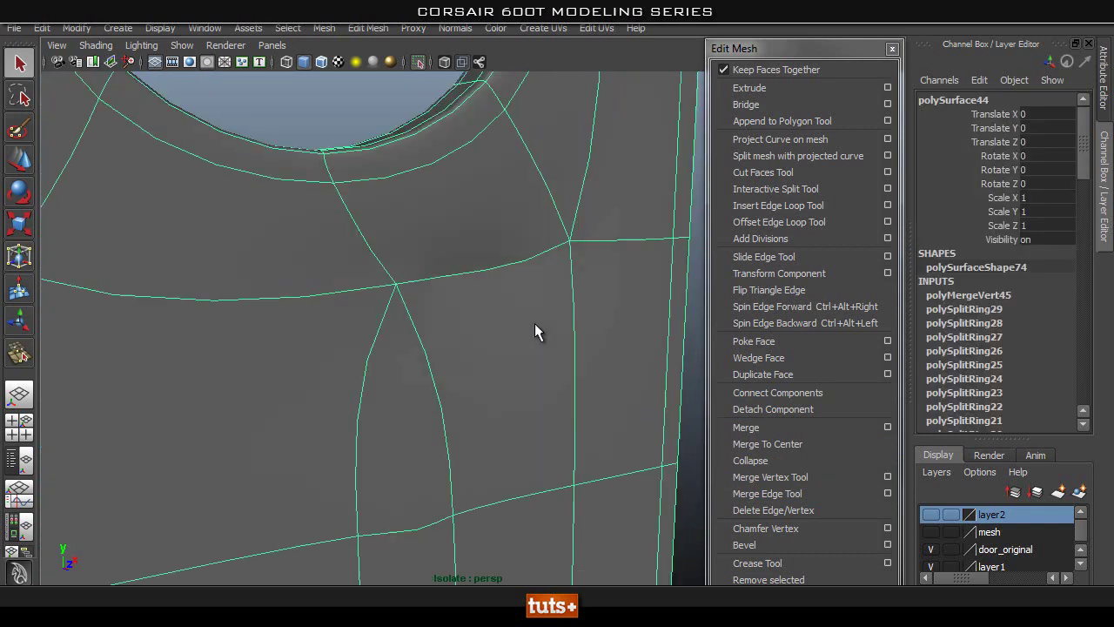
Step: Merge the closely spaced vertices to the lower right of the bottom-right screw hole to their center, and return to object mode with smooth preview
scroll(471, 332, down, 2)
alt+drag(470, 323, 514, 321)
click(629, 289)
alt+drag(629, 289, 556, 322)
click(579, 323)
key(1)
right_drag(556, 321, 488, 312)
drag(565, 296, 531, 325)
mouse_move(617, 316)
alt+mouse_down()
mouse_move(537, 328)
mouse_move(635, 325)
alt+mouse_up()
alt+middle_drag(444, 334, 441, 389)
alt+right_drag(441, 389, 531, 357)
click(521, 307)
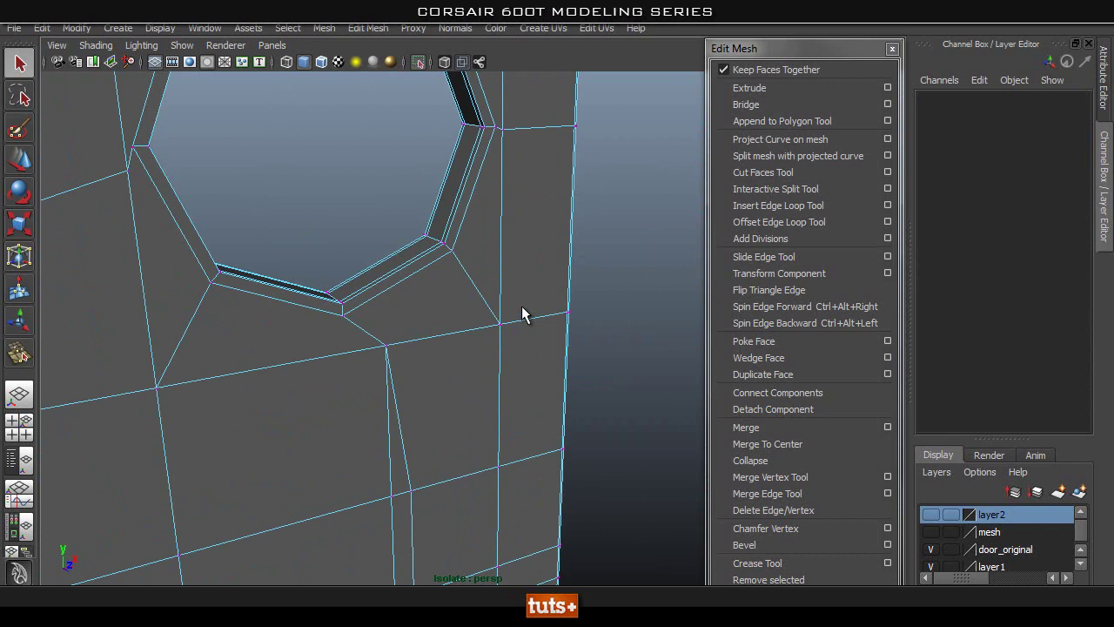
drag(506, 315, 491, 337)
shift+right_drag(506, 345, 506, 278)
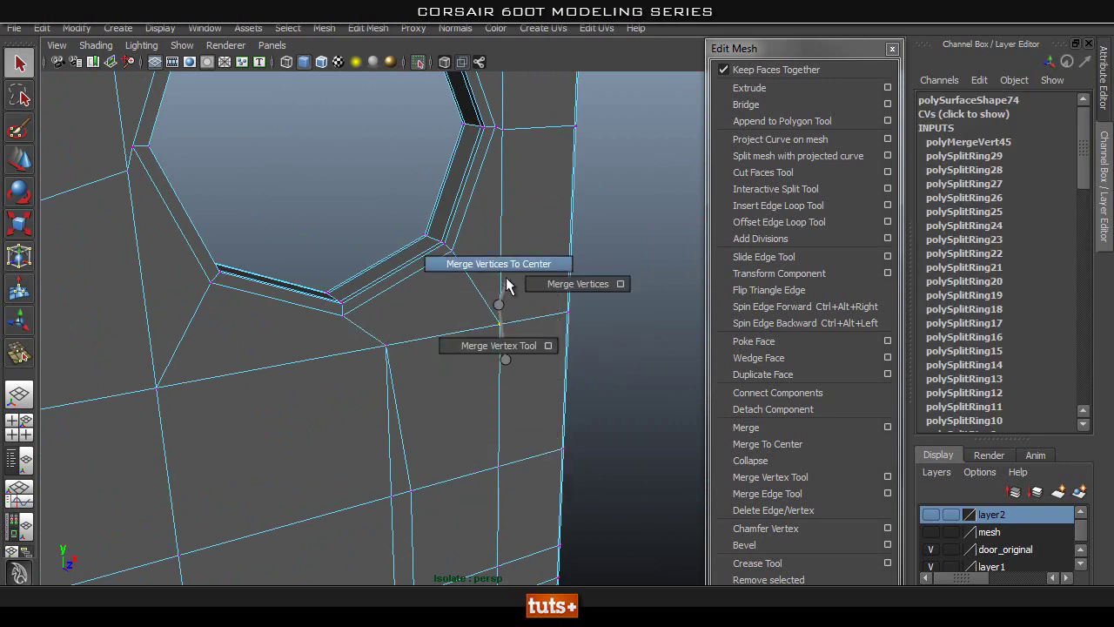
right_drag(517, 341, 553, 288)
key(3)
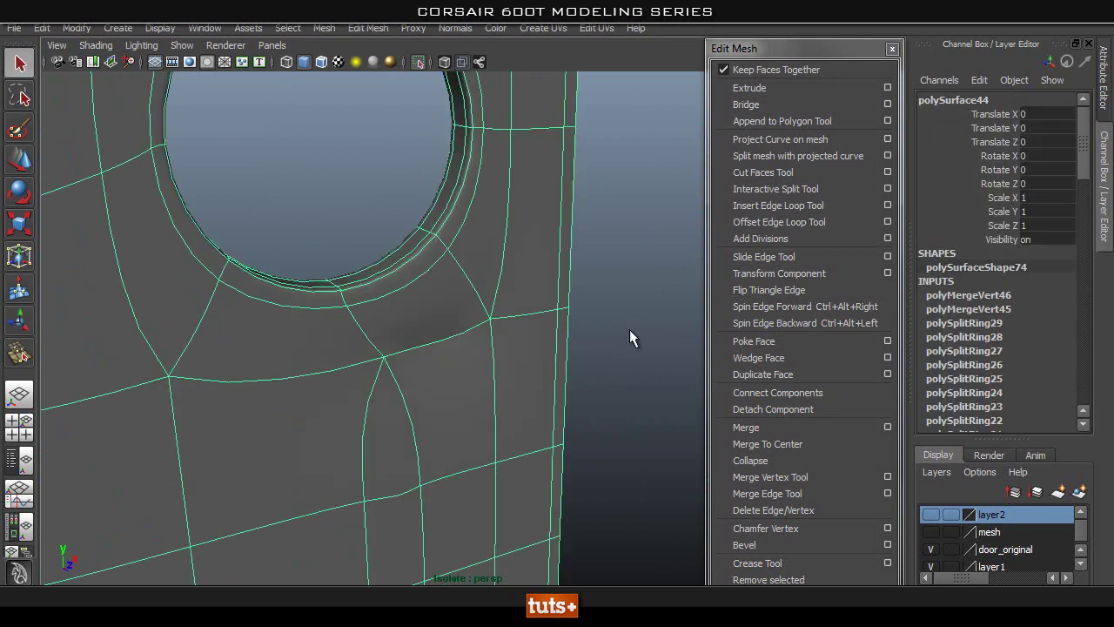
Step: Compare the area around the newly merged vertex with and without smooth preview
click(634, 329)
click(594, 358)
alt+drag(629, 356, 430, 356)
key(1)
alt+middle_drag(430, 356, 531, 322)
alt+middle_drag(528, 121, 527, 303)
key(3)
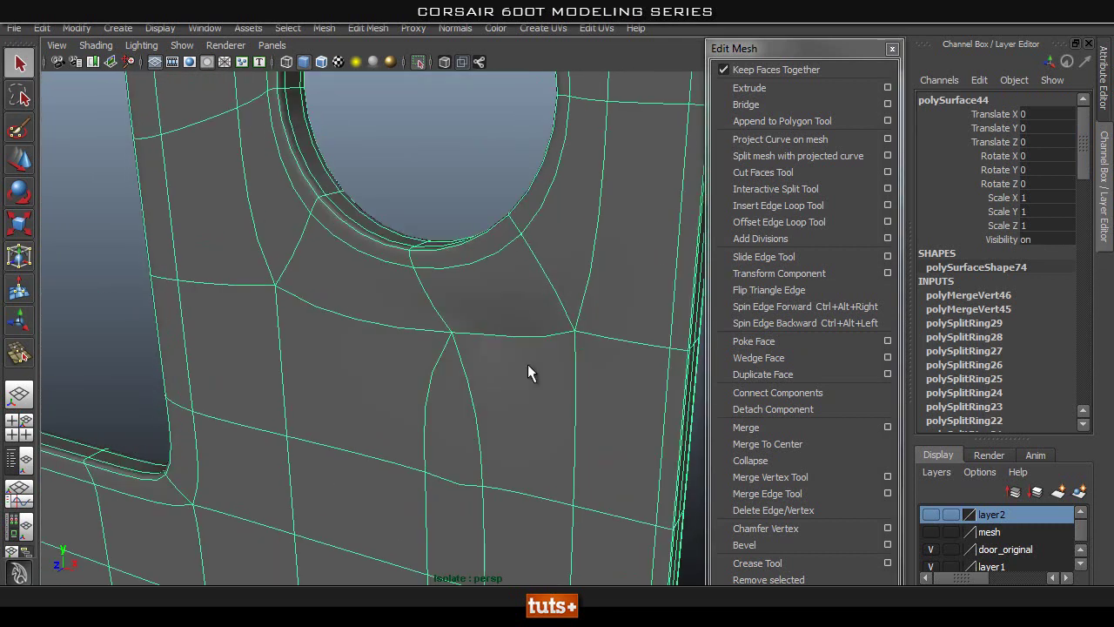
key(1)
key(3)
alt+drag(587, 358, 572, 356)
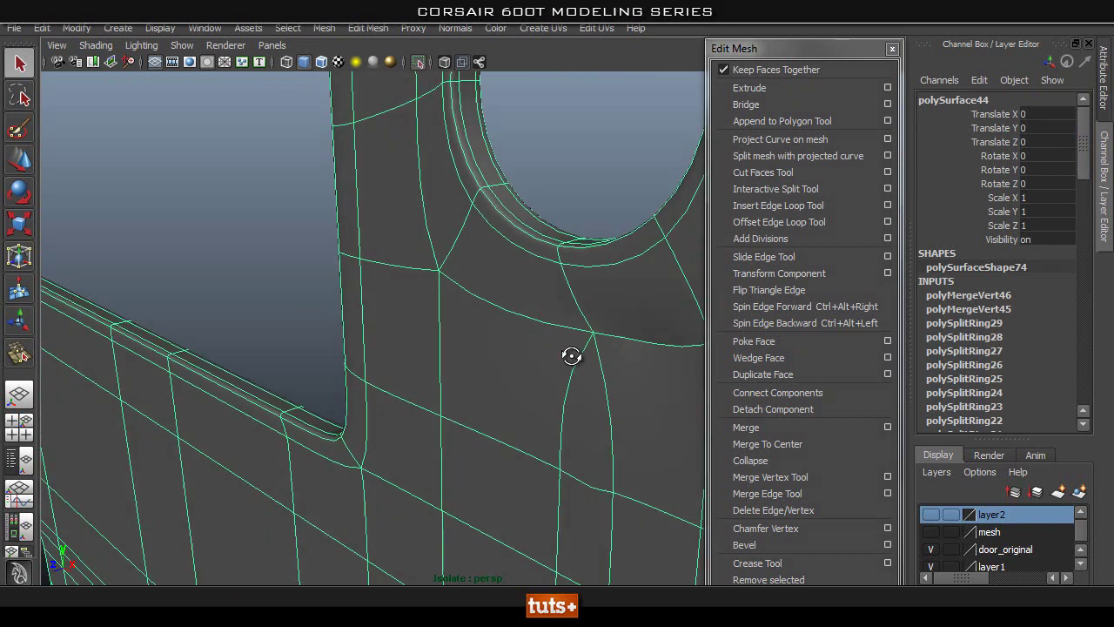
alt+middle_drag(572, 356, 649, 344)
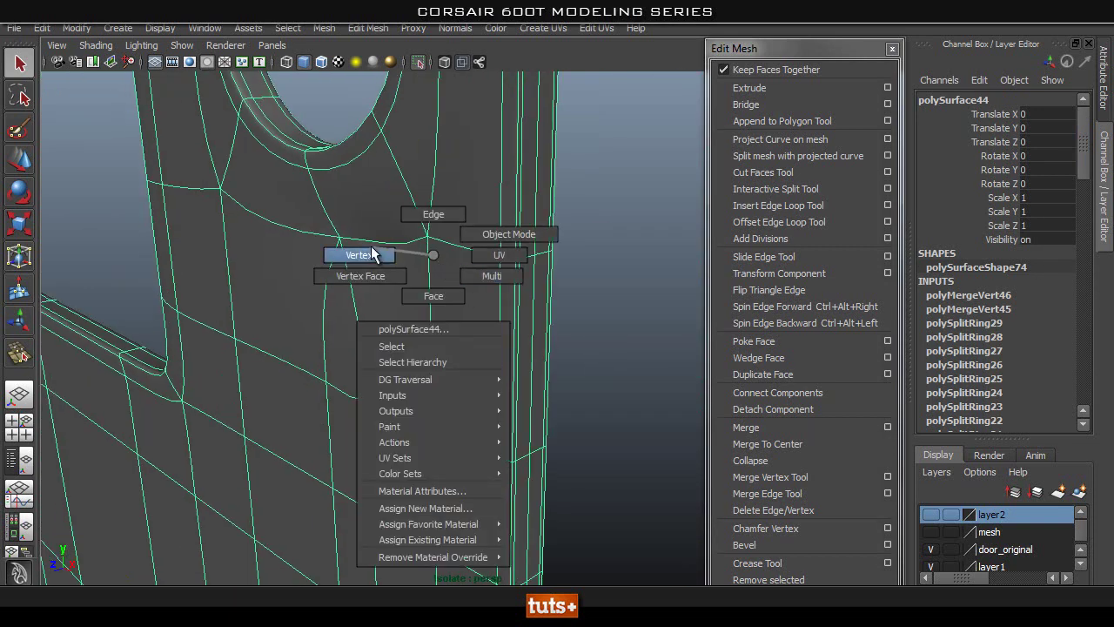
Step: Merge the two closely spaced vertices below the same hole on the panel's back side with the Merge Vertex Tool, and return to smoothed object mode
right_drag(372, 253, 369, 253)
click(427, 239)
alt+drag(429, 242, 586, 283)
alt+right_drag(586, 283, 626, 387)
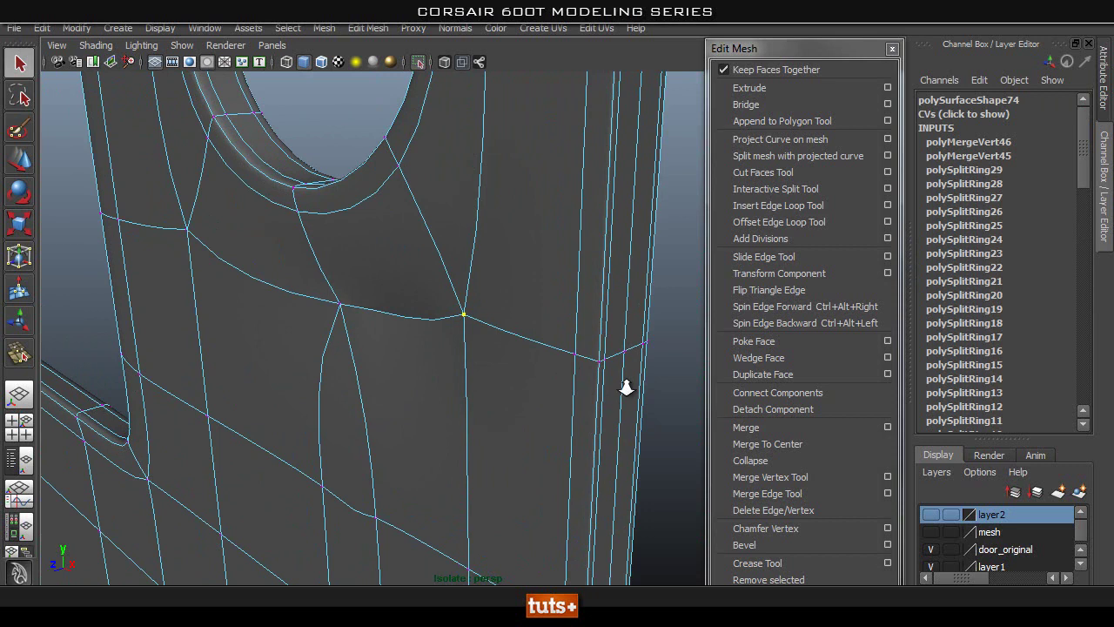
alt+drag(626, 388, 492, 379)
alt+right_drag(374, 376, 438, 371)
alt+drag(329, 354, 309, 343)
key(1)
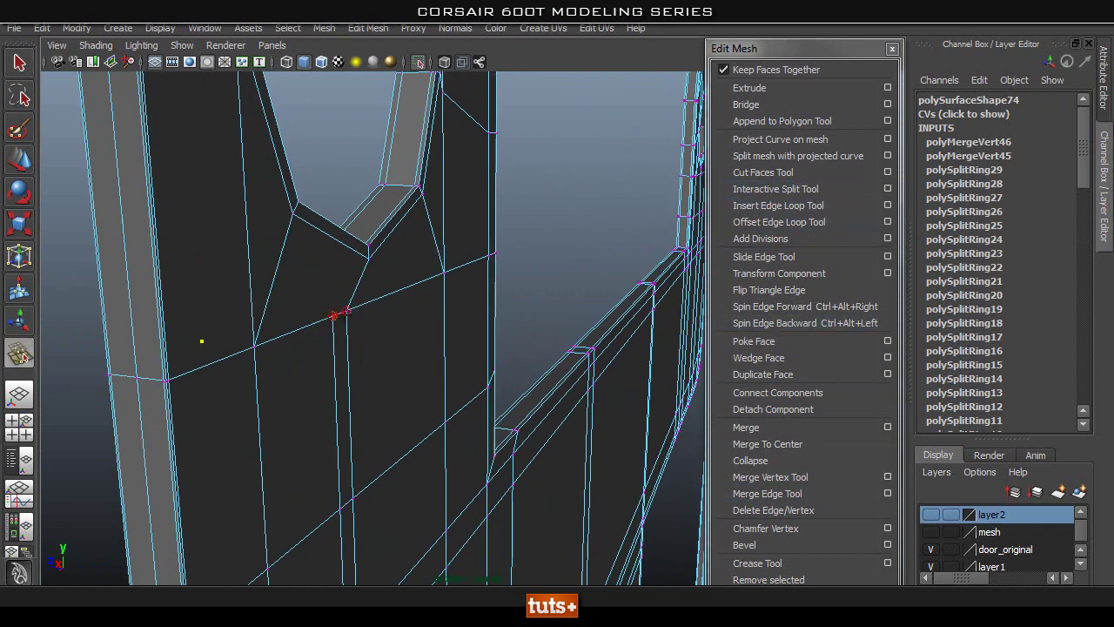
right_drag(326, 310, 384, 266)
click(261, 327)
key(3)
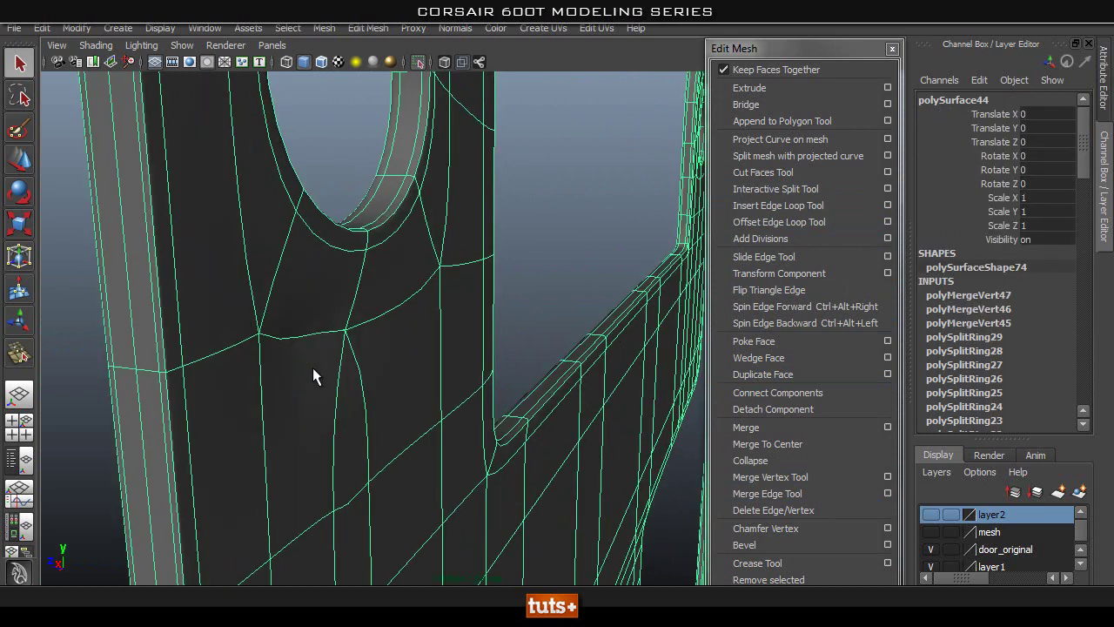
Step: Examine the merged area on the panel's back side with and without smooth preview
alt+drag(312, 368, 344, 356)
click(239, 366)
click(174, 347)
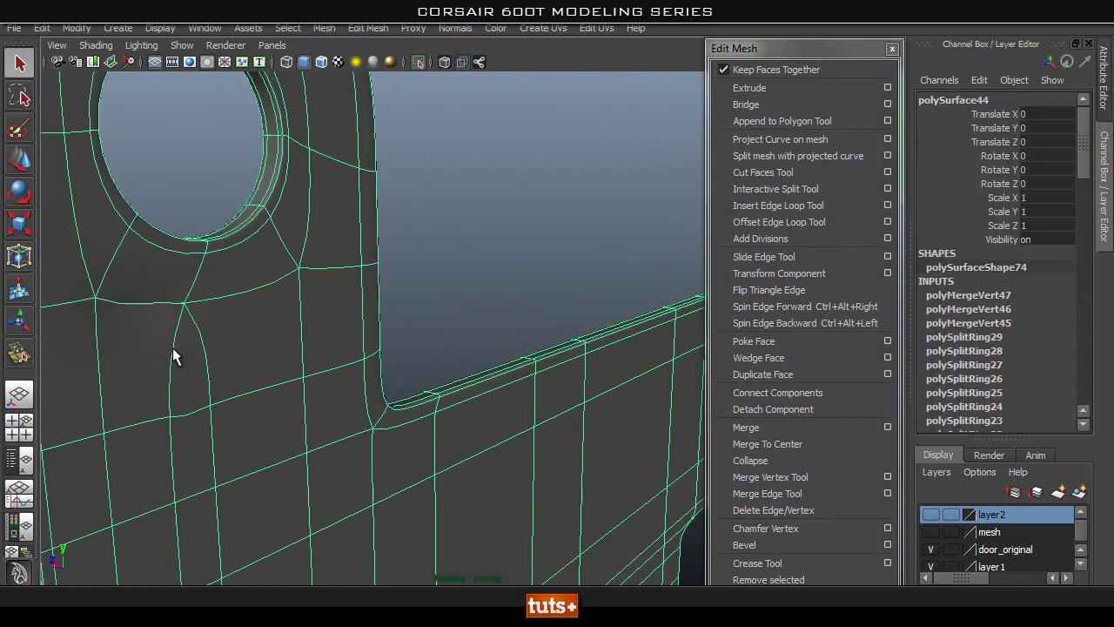
key(1)
alt+drag(109, 324, 200, 338)
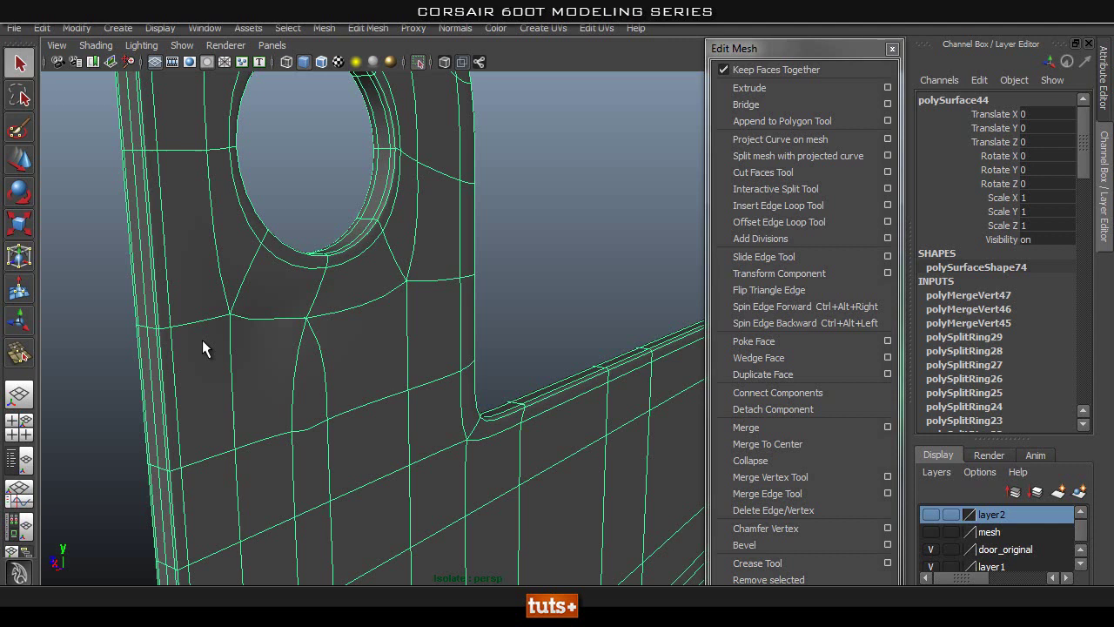
key(1)
alt+right_drag(376, 363, 209, 337)
click(141, 329)
alt+drag(156, 333, 497, 371)
alt+right_drag(497, 371, 437, 327)
alt+middle_drag(437, 327, 356, 358)
click(487, 312)
key(3)
Step: Select the panel and examine its unsmoothed mesh below the bottom-right screw hole from the front
click(552, 311)
alt+right_drag(552, 311, 503, 392)
alt+drag(502, 392, 513, 381)
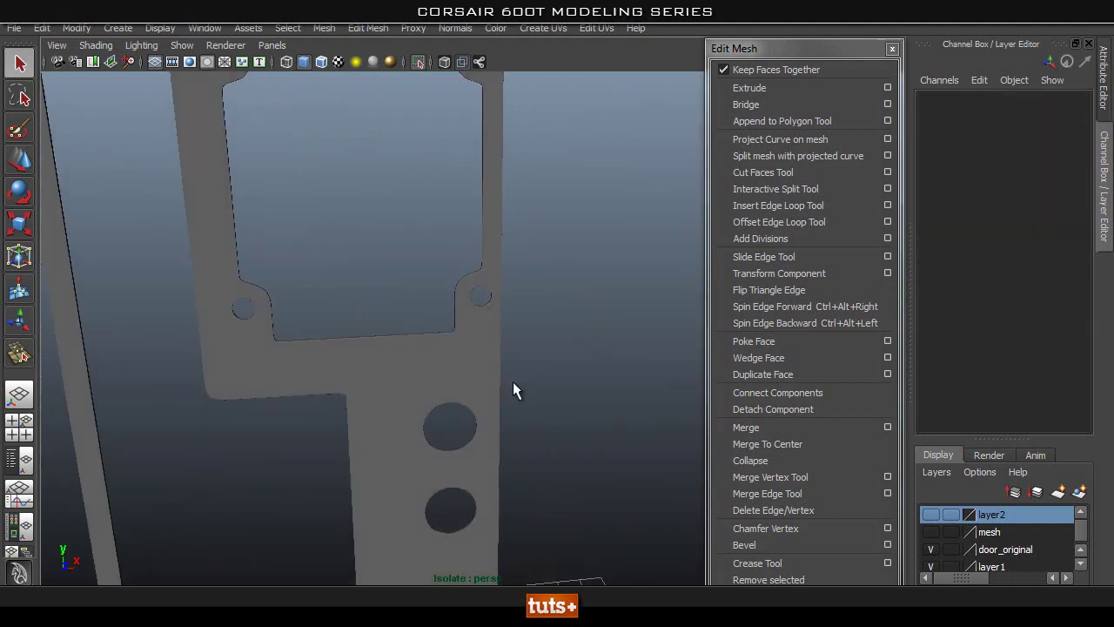
alt+right_drag(254, 355, 503, 357)
alt+middle_drag(503, 357, 488, 428)
alt+right_drag(488, 428, 545, 317)
click(571, 281)
key(1)
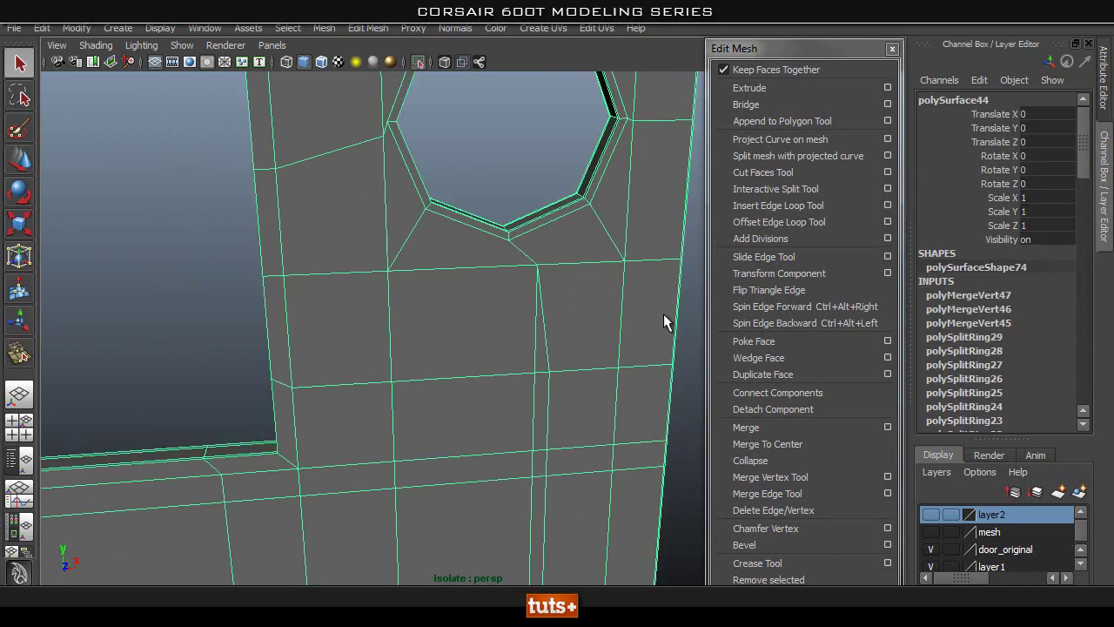
alt+drag(663, 322, 554, 322)
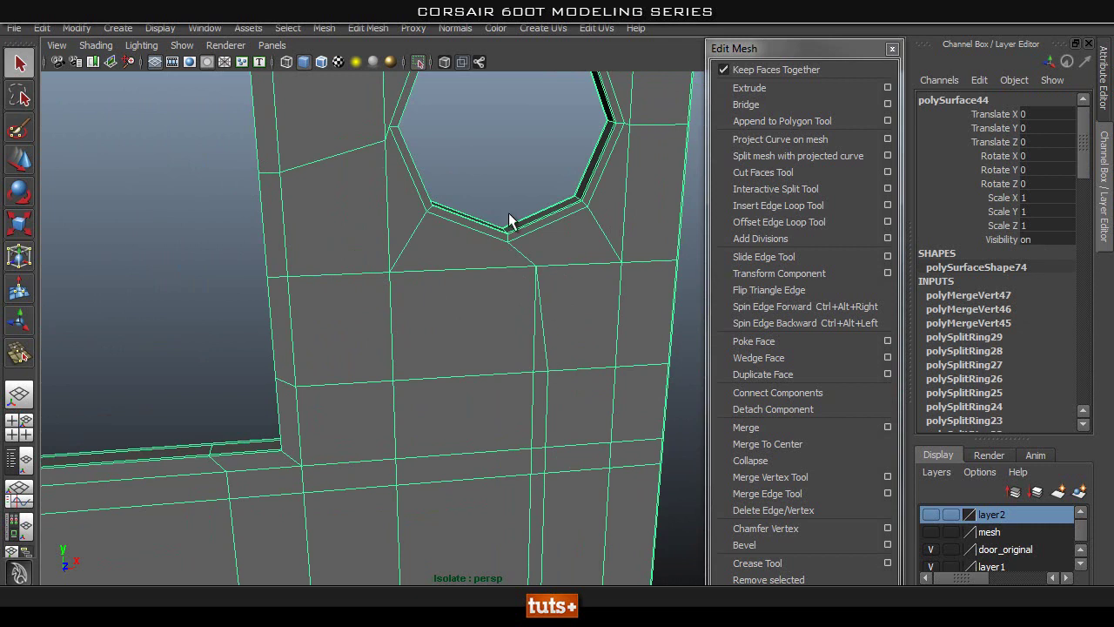
Step: Restore the panel's smooth preview and inspect the whole panel around its fan opening, screw holes and lower frame
alt+right_drag(509, 212, 310, 317)
alt+middle_drag(466, 404, 557, 521)
key(3)
click(363, 342)
alt+right_drag(363, 343, 67, 292)
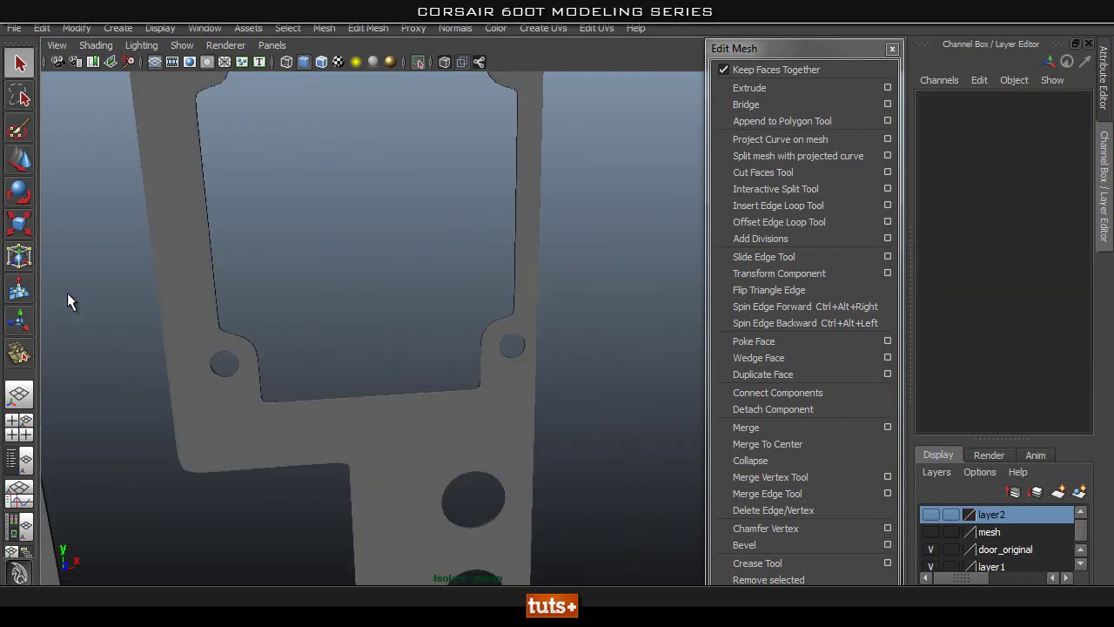
alt+right_drag(369, 305, 235, 326)
alt+middle_drag(333, 352, 367, 413)
alt+right_drag(453, 366, 671, 322)
alt+middle_drag(565, 267, 532, 330)
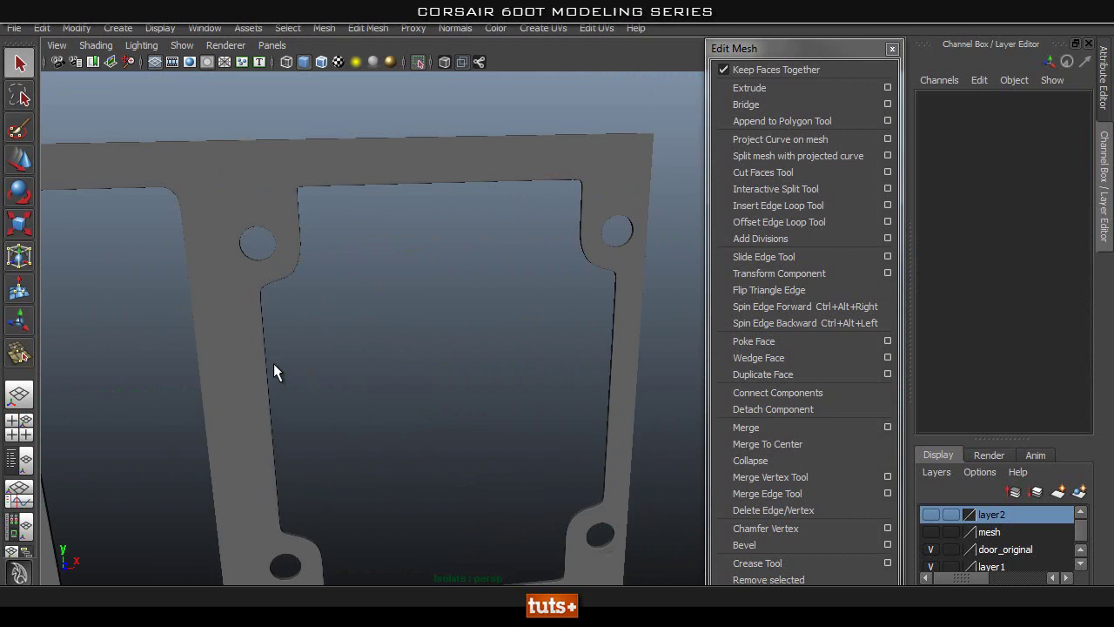
alt+drag(346, 391, 368, 328)
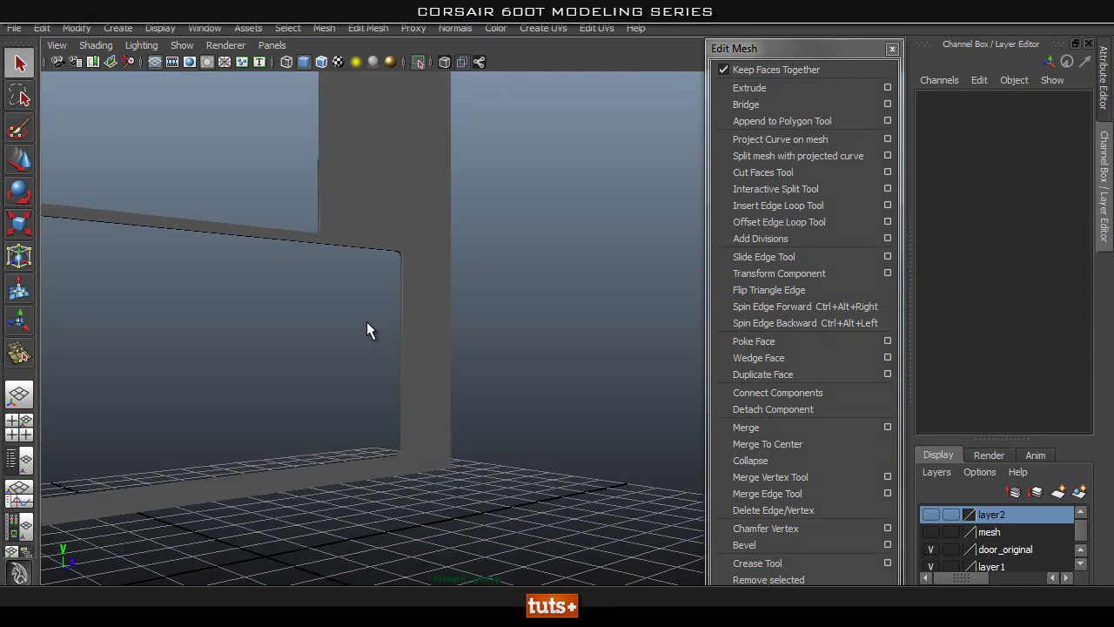
Step: Turn off the panel's isolation to show the whole case with its reference images
click(418, 63)
alt+drag(443, 119, 485, 314)
alt+middle_drag(485, 313, 426, 348)
right_drag(423, 289, 465, 249)
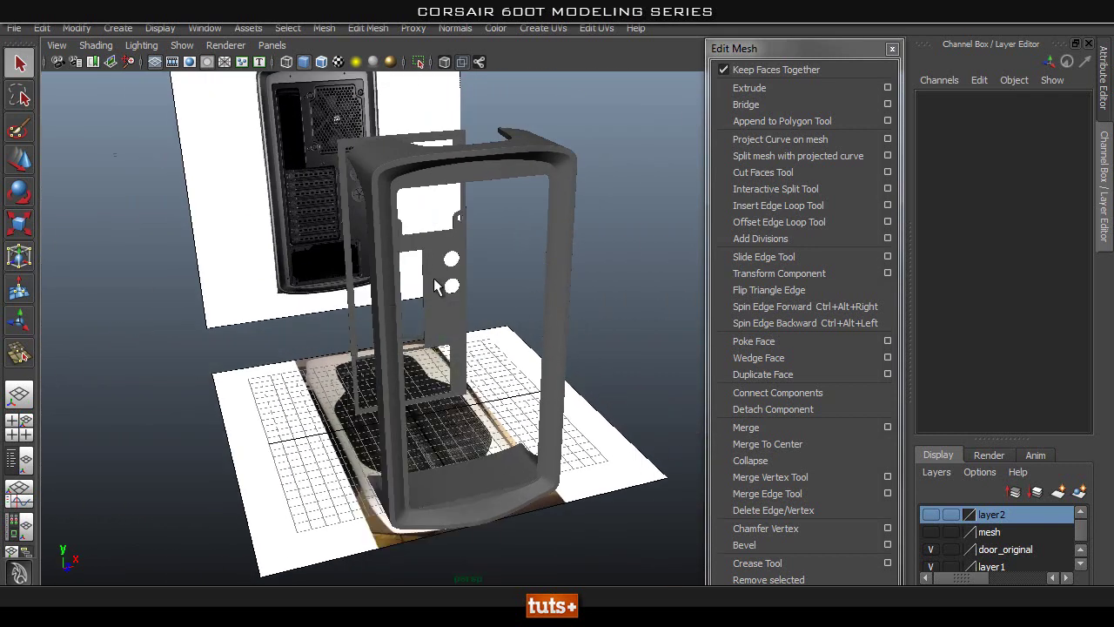
Step: Move the flat panel forward along Z to 14.27, into the case's outer frame
click(462, 355)
key(w)
alt+drag(461, 357, 456, 419)
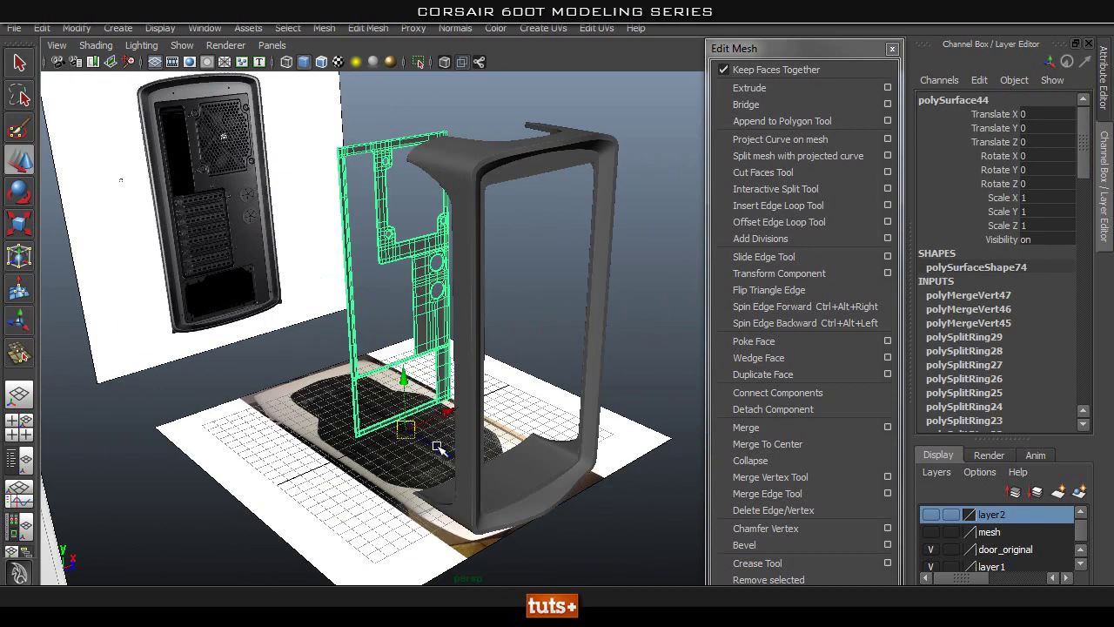
drag(505, 460, 582, 492)
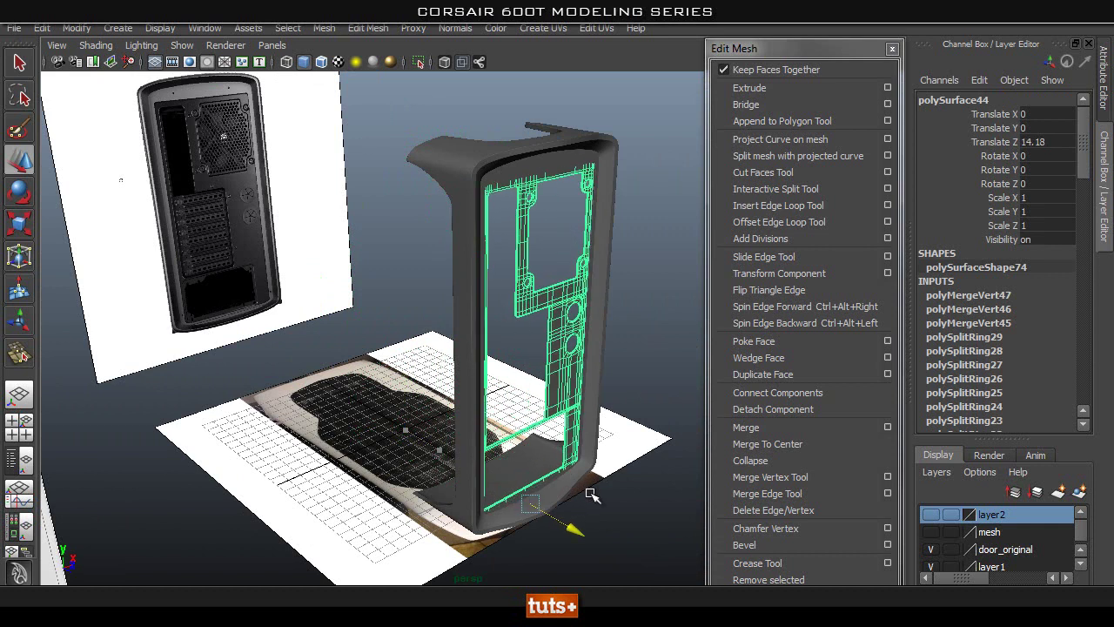
key(space)
click(453, 216)
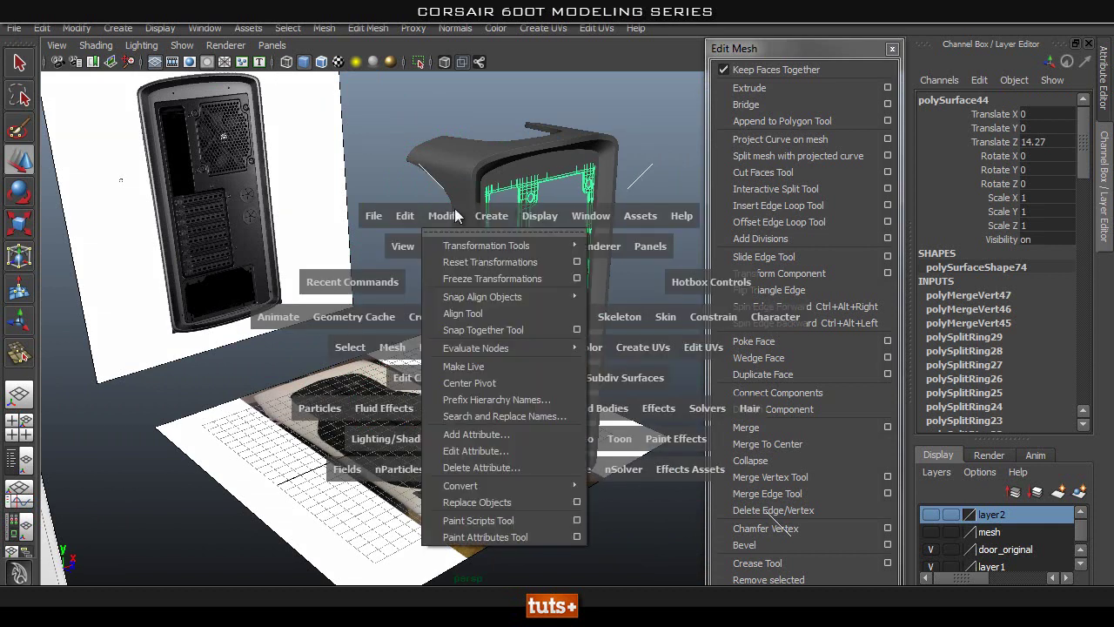
click(510, 388)
key(space)
click(442, 191)
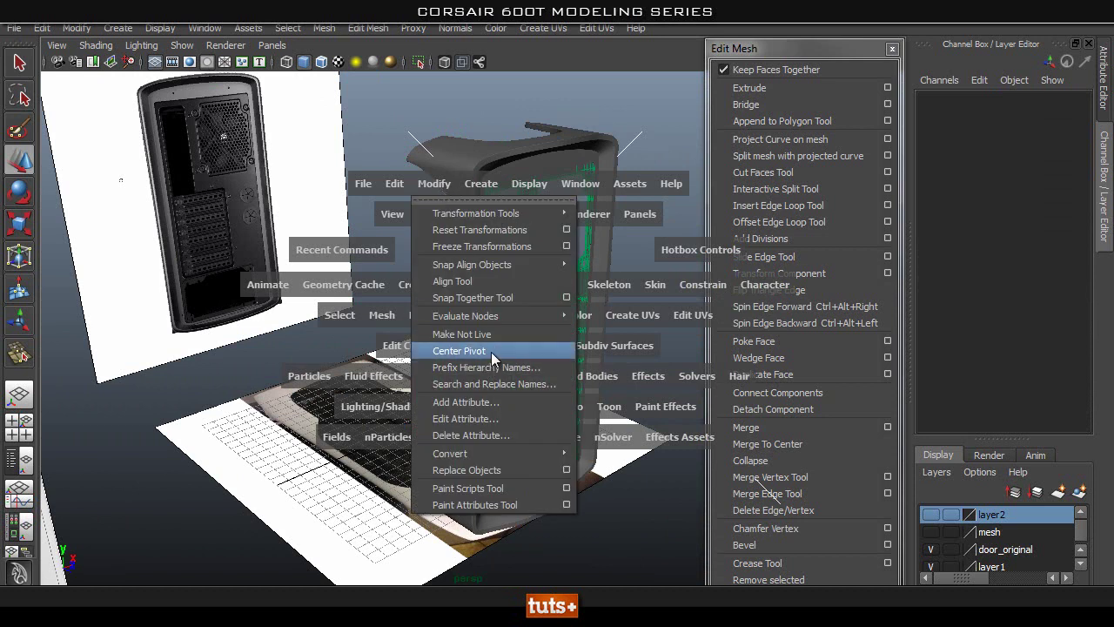
click(456, 348)
key(space)
click(426, 183)
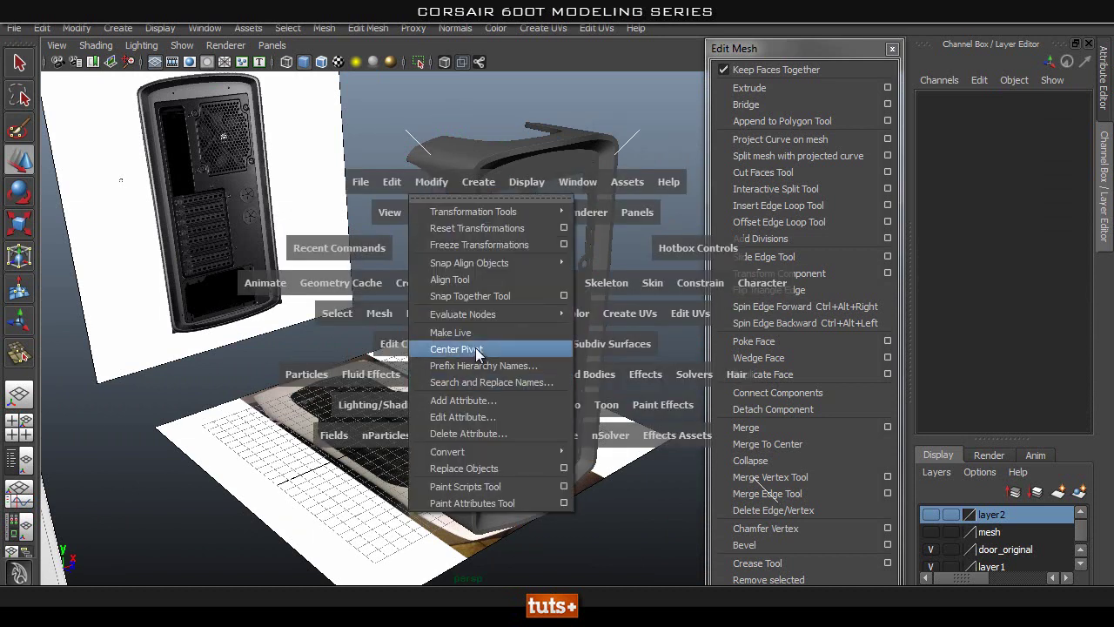
click(477, 350)
Step: Select the panel and center its pivot
click(523, 258)
key(space)
click(394, 122)
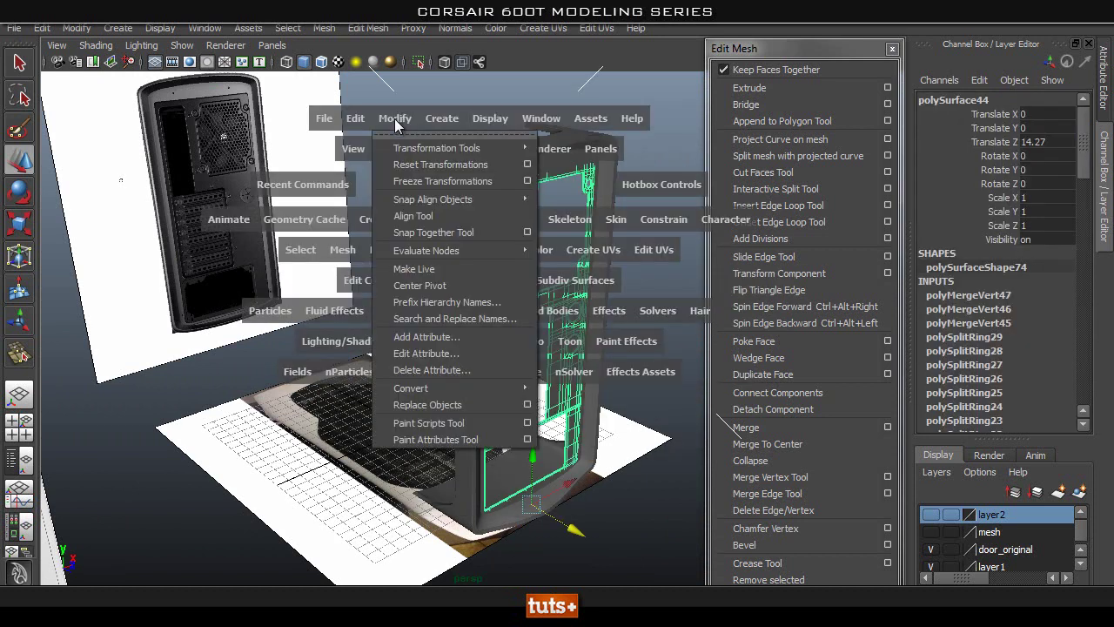
click(438, 291)
Step: Move the panel back along Z to 14.067 and deselect it
alt+right_drag(440, 292, 455, 385)
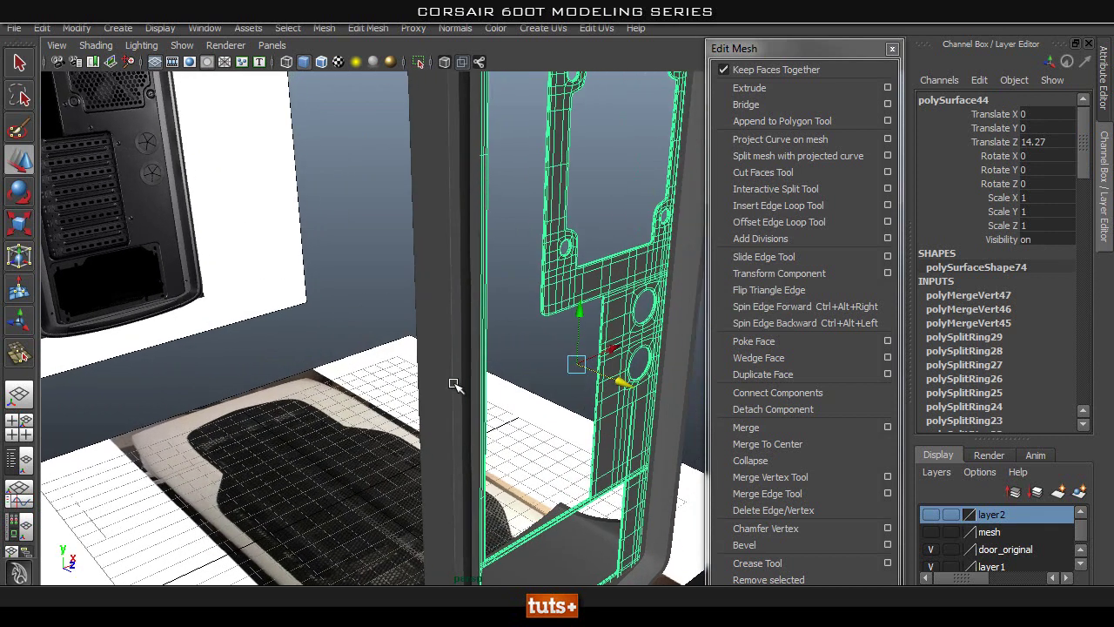
alt+drag(456, 386, 527, 379)
alt+right_drag(526, 379, 564, 379)
alt+middle_drag(564, 380, 529, 432)
alt+drag(529, 432, 520, 294)
alt+middle_drag(520, 294, 524, 333)
alt+drag(524, 333, 572, 351)
alt+middle_drag(571, 350, 528, 120)
alt+right_drag(412, 281, 640, 231)
alt+middle_drag(640, 231, 500, 280)
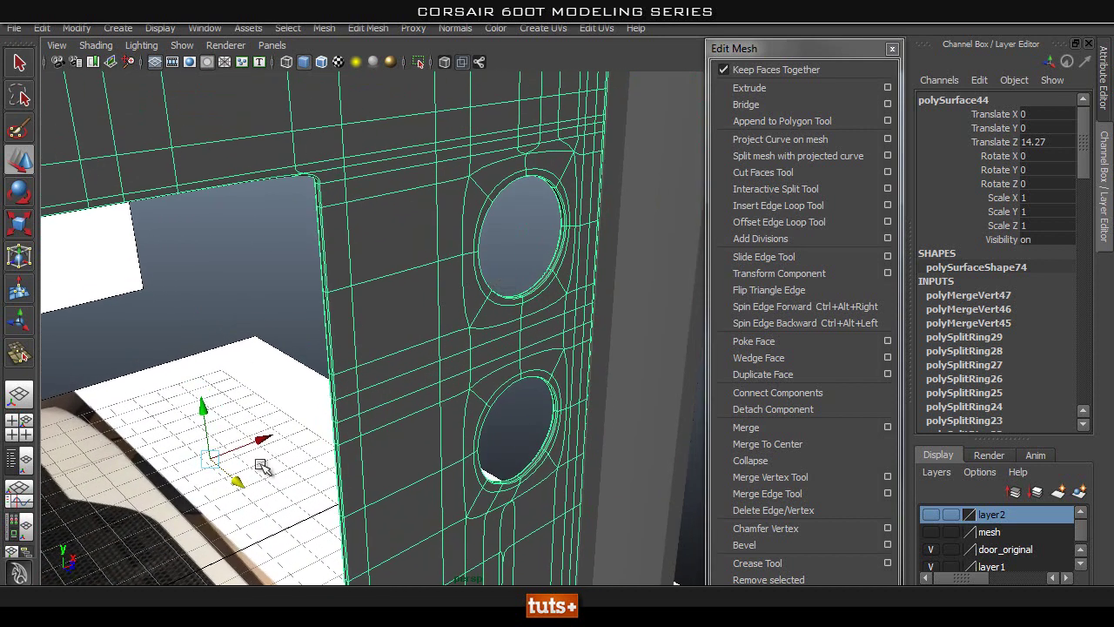
drag(237, 481, 219, 472)
click(213, 348)
Step: Reselect the panel and move it along Z to 14.224, against the outer frame's inner edge
click(594, 256)
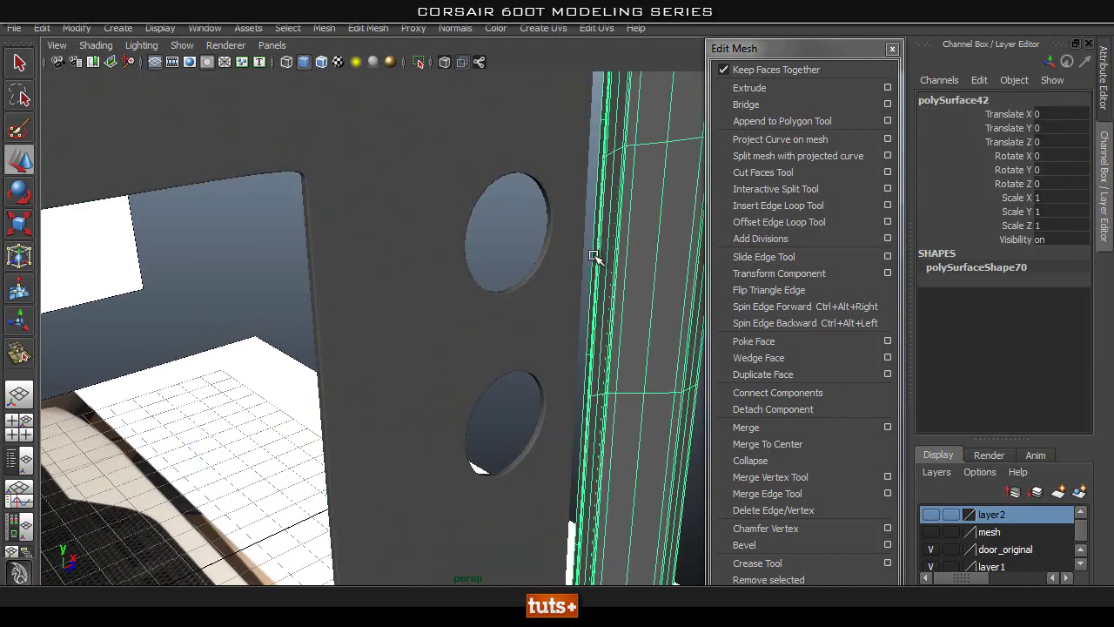
click(233, 308)
click(350, 296)
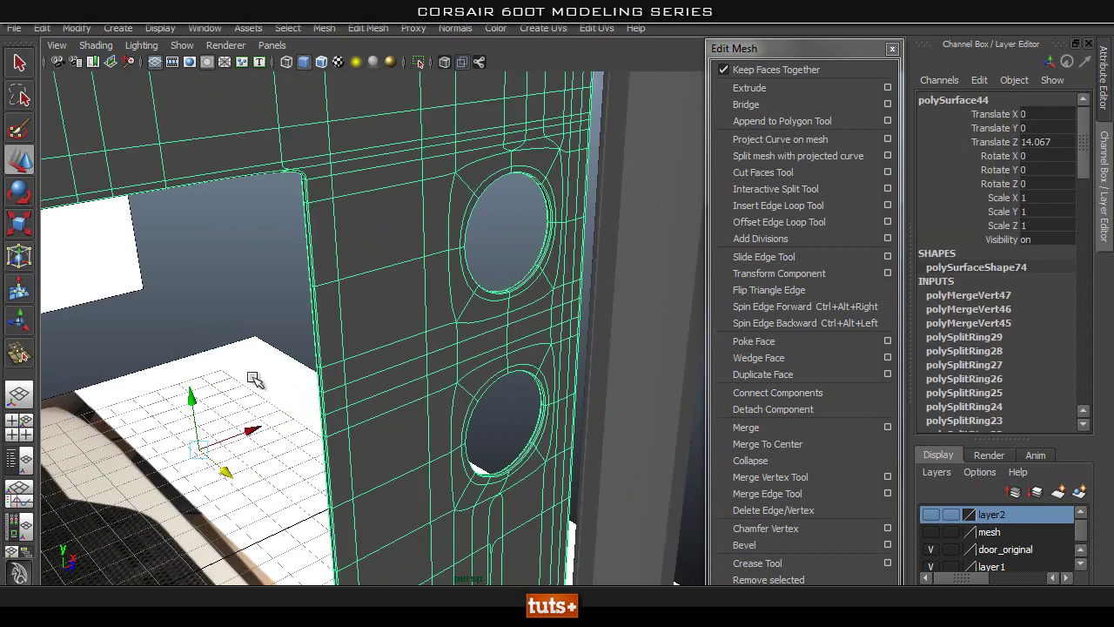
alt+right_drag(316, 350, 303, 364)
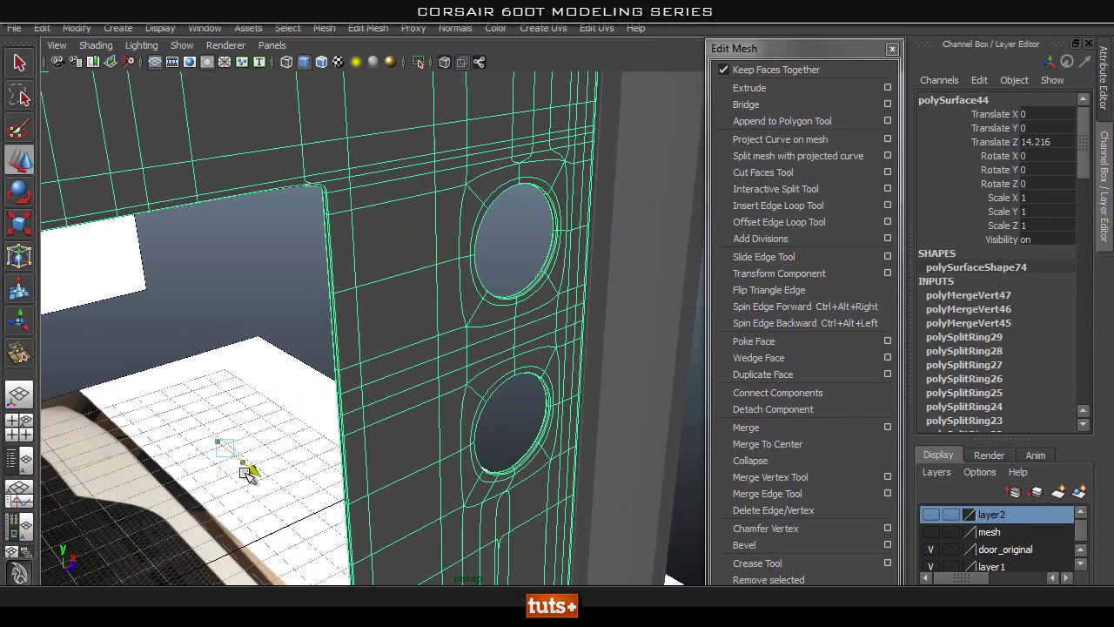
click(214, 366)
alt+drag(457, 338, 550, 308)
click(458, 256)
alt+drag(458, 256, 652, 323)
click(187, 329)
click(511, 360)
alt+drag(511, 360, 448, 327)
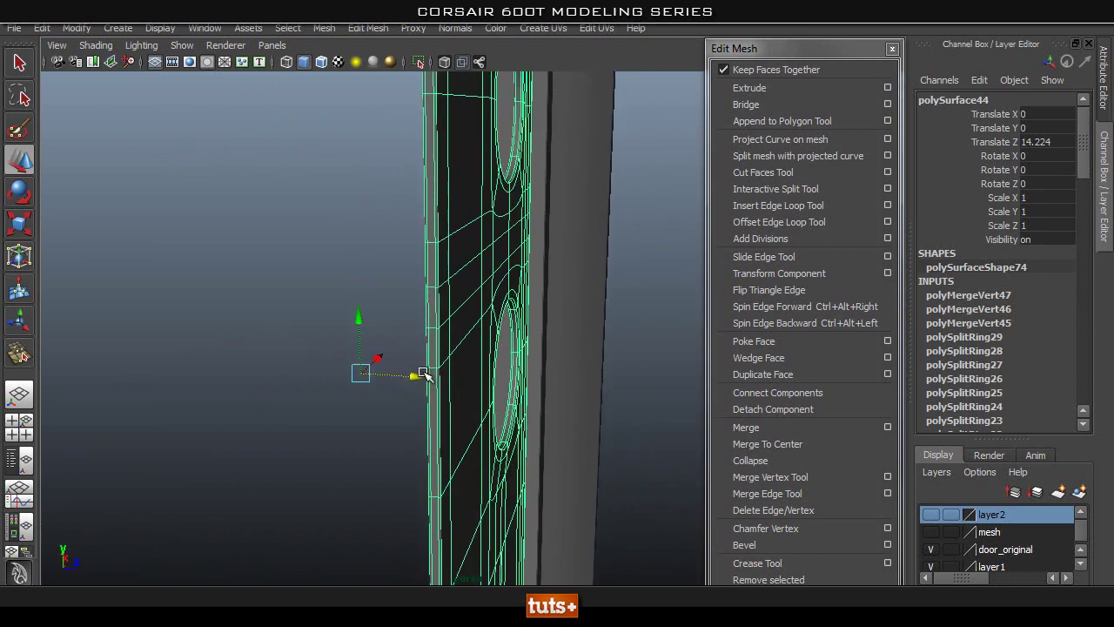
Step: Examine how the panel meets the outer frame beside the screw holes and round holes, highlighting the frame for comparison
click(332, 242)
alt+drag(332, 242, 505, 295)
click(380, 272)
alt+middle_drag(381, 272, 486, 522)
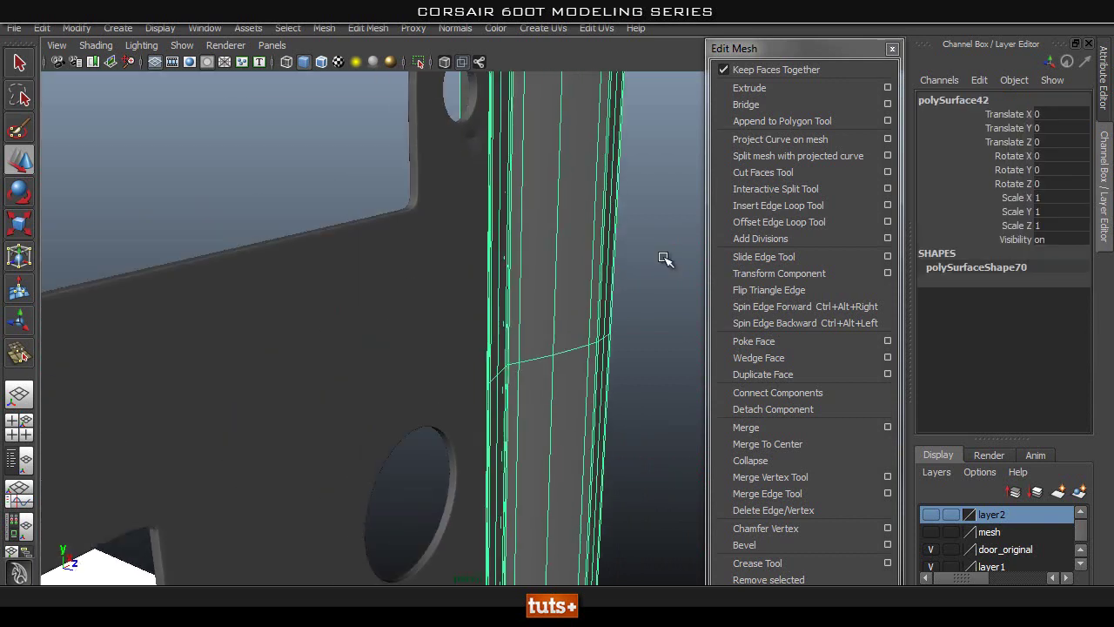
click(664, 258)
mouse_move(488, 300)
alt+right_down()
mouse_move(553, 313)
mouse_move(475, 296)
alt+right_up()
click(546, 274)
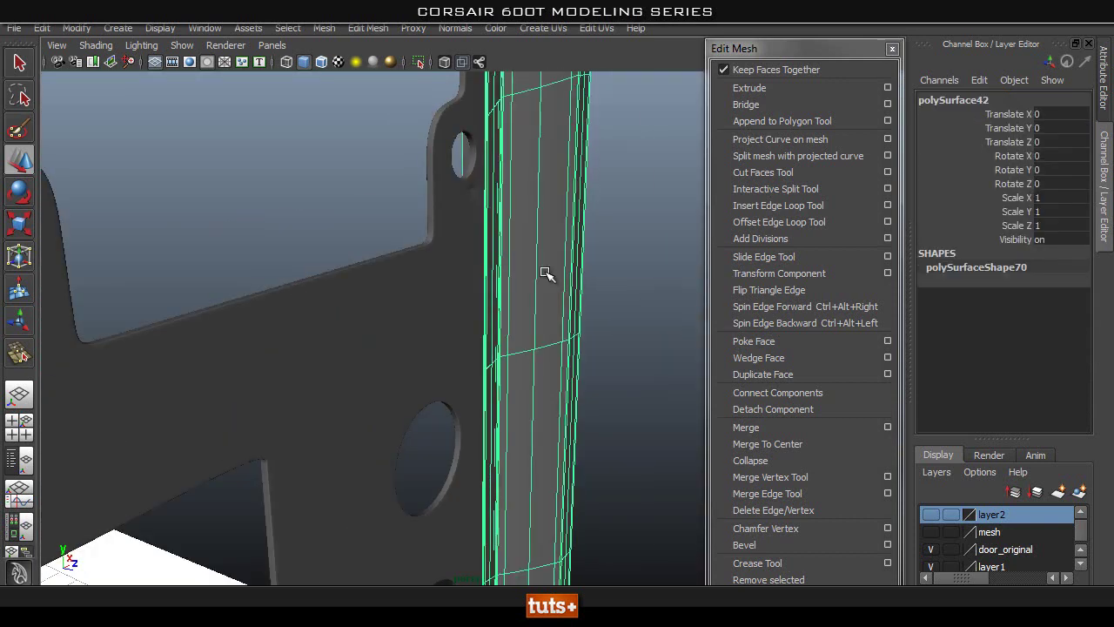
alt+drag(546, 274, 485, 278)
alt+right_drag(644, 272, 590, 275)
click(592, 276)
alt+drag(592, 276, 453, 301)
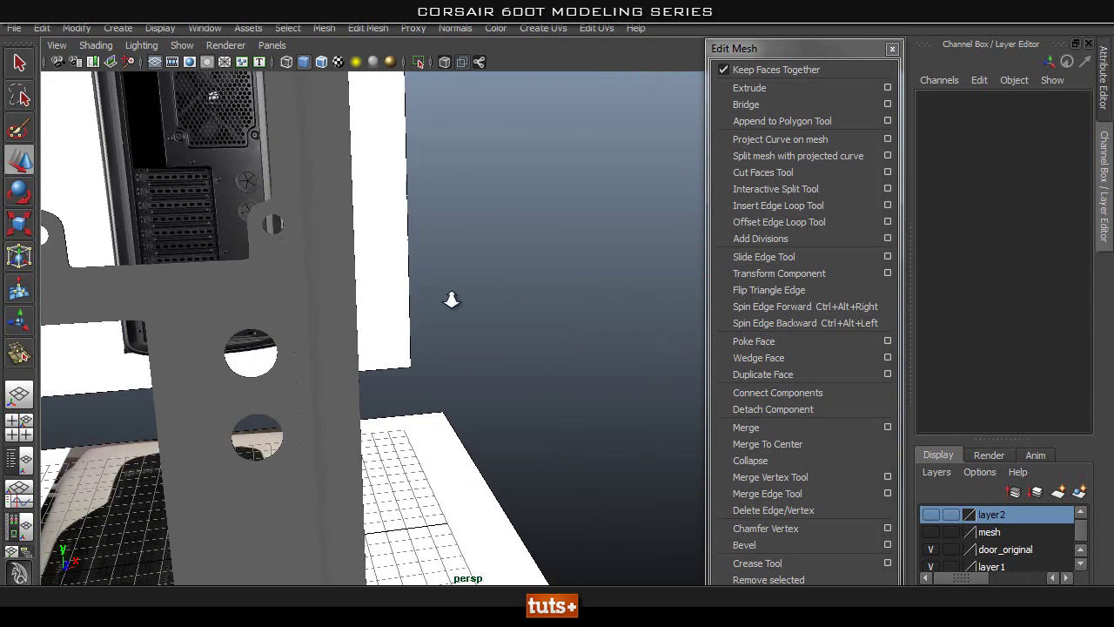
Step: Switch to the front view and compare the panel's fan opening and holes with the reference image
alt+right_drag(453, 301, 430, 332)
alt+middle_drag(430, 333, 458, 246)
alt+right_drag(458, 245, 370, 278)
mouse_move(509, 264)
alt+mouse_down()
mouse_move(458, 264)
mouse_move(507, 271)
alt+mouse_up()
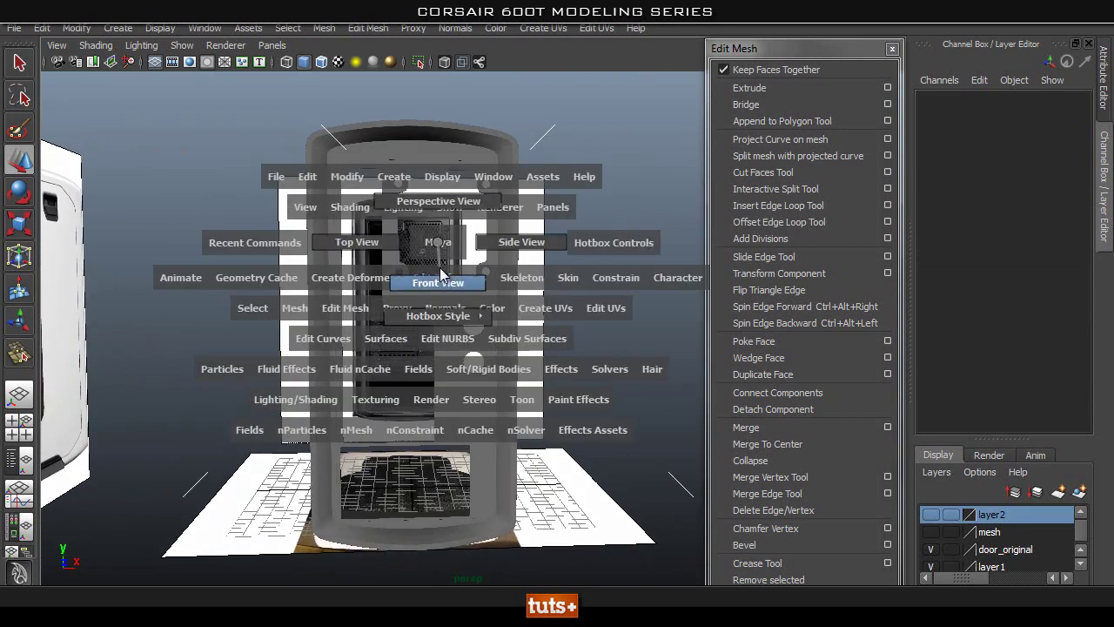
drag(440, 268, 439, 283)
alt+right_drag(453, 274, 441, 269)
alt+middle_drag(435, 265, 450, 463)
alt+middle_drag(483, 261, 507, 152)
alt+right_drag(535, 244, 596, 231)
alt+middle_drag(371, 156, 371, 301)
alt+middle_drag(459, 301, 386, 283)
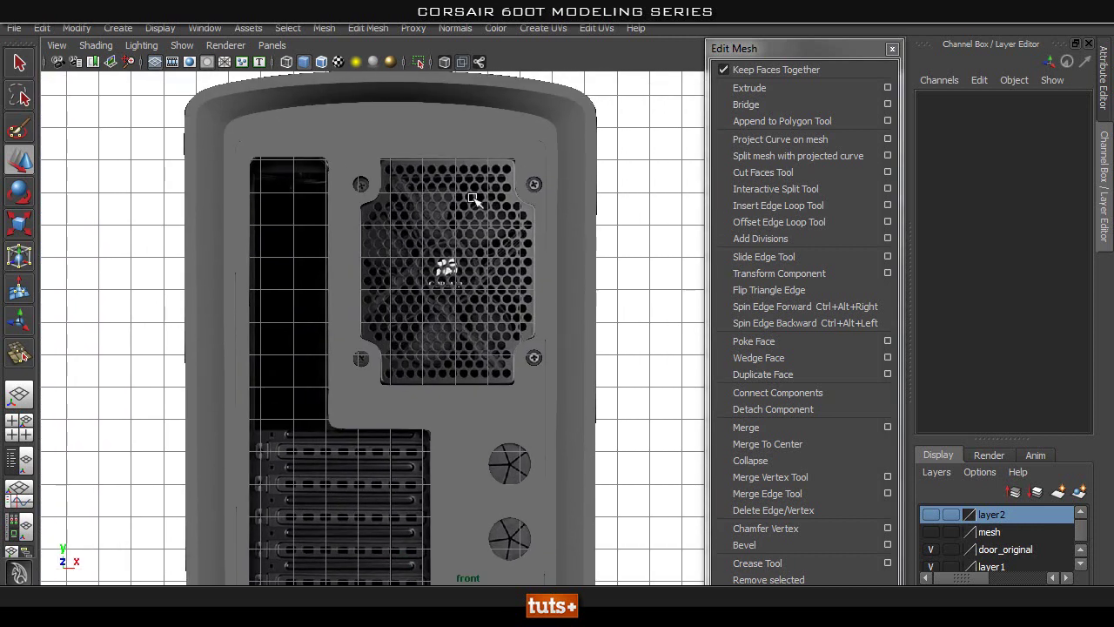
Step: Examine the lower part of the panel in the front view, comparing the power supply opening's edges with the reference image
alt+right_drag(491, 385, 473, 388)
alt+middle_drag(472, 388, 450, 131)
alt+middle_drag(403, 433, 406, 343)
alt+right_drag(442, 374, 538, 362)
alt+middle_drag(384, 290, 500, 146)
alt+right_drag(443, 229, 497, 227)
alt+middle_drag(497, 226, 486, 314)
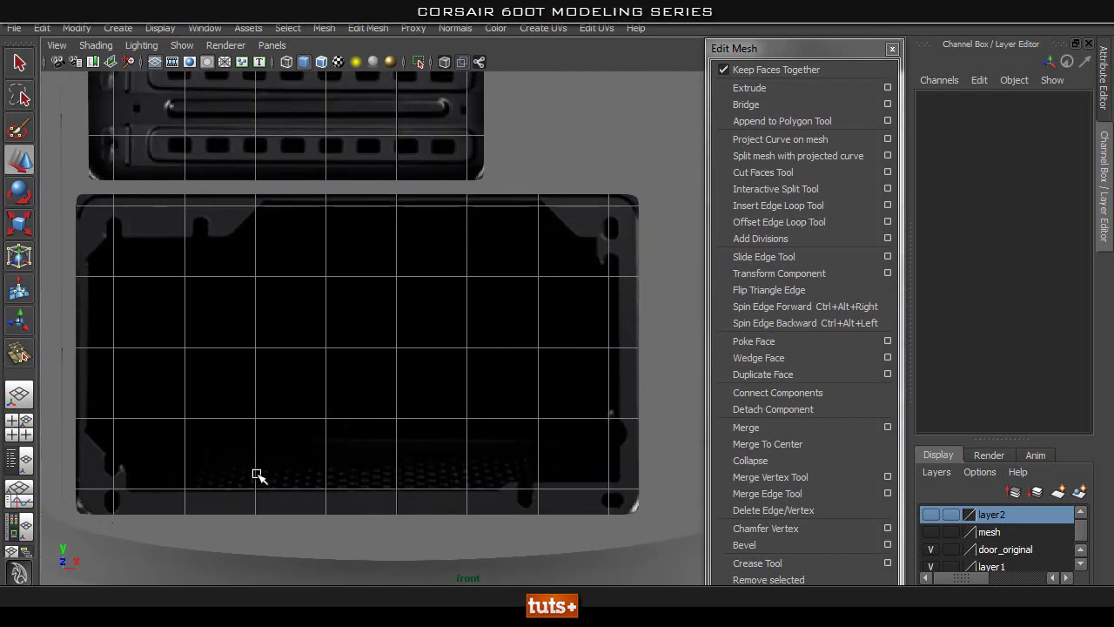
alt+middle_drag(256, 475, 293, 468)
Step: Compare the expansion slot opening, round holes and upper fan cutout with the reference image in the front view
alt+middle_drag(261, 207, 436, 416)
alt+right_drag(436, 416, 420, 355)
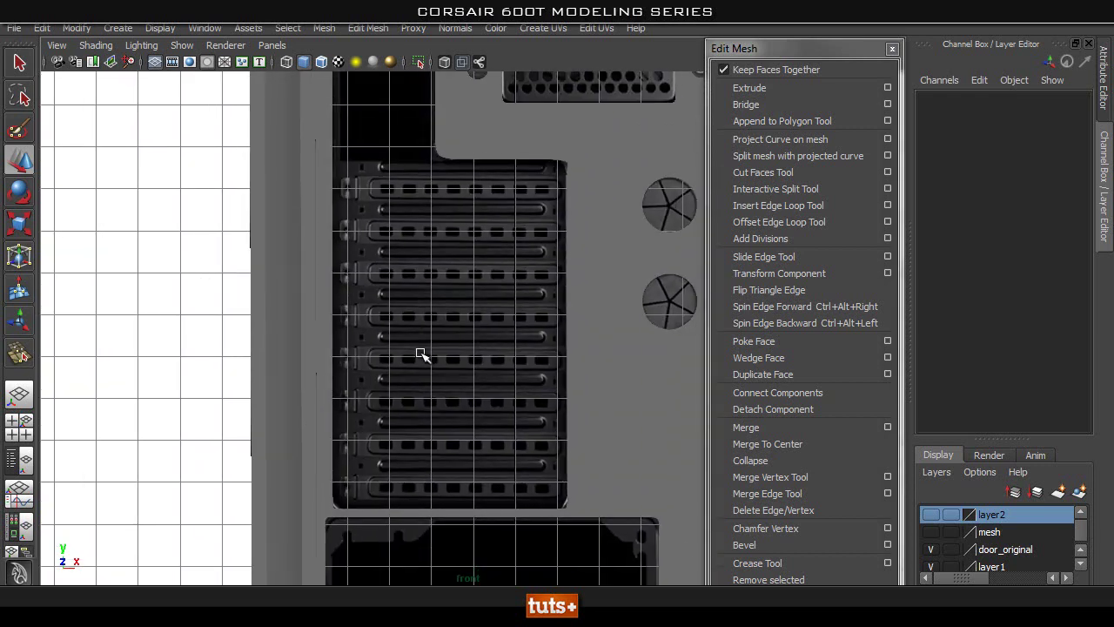
scroll(464, 265, down, 1)
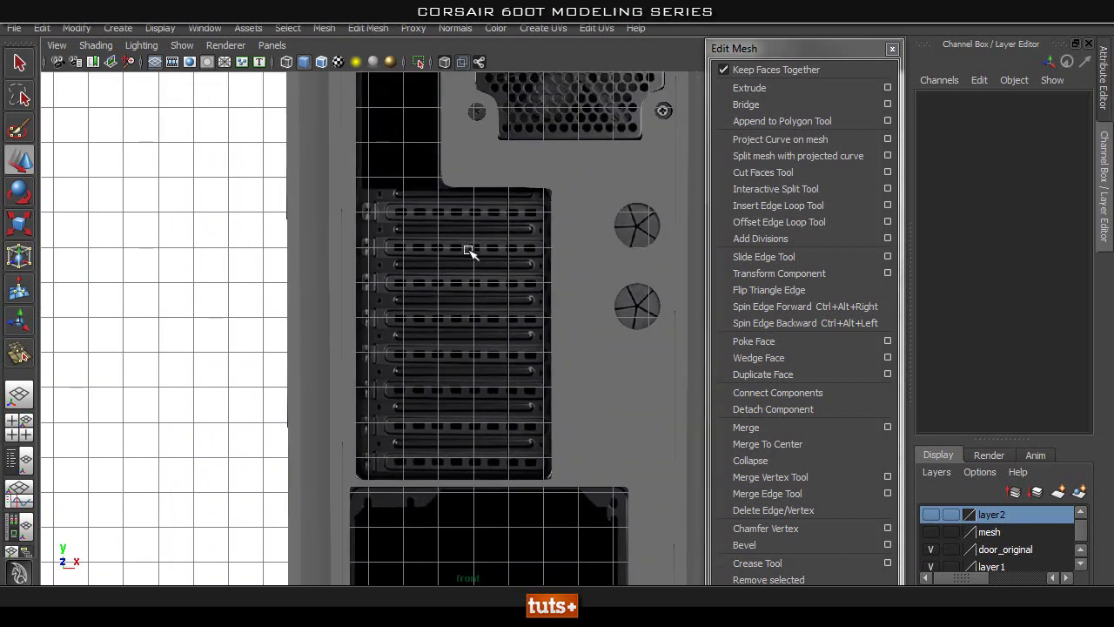
alt+middle_drag(471, 191, 404, 430)
scroll(476, 347, down, 1)
alt+middle_drag(465, 415, 555, 352)
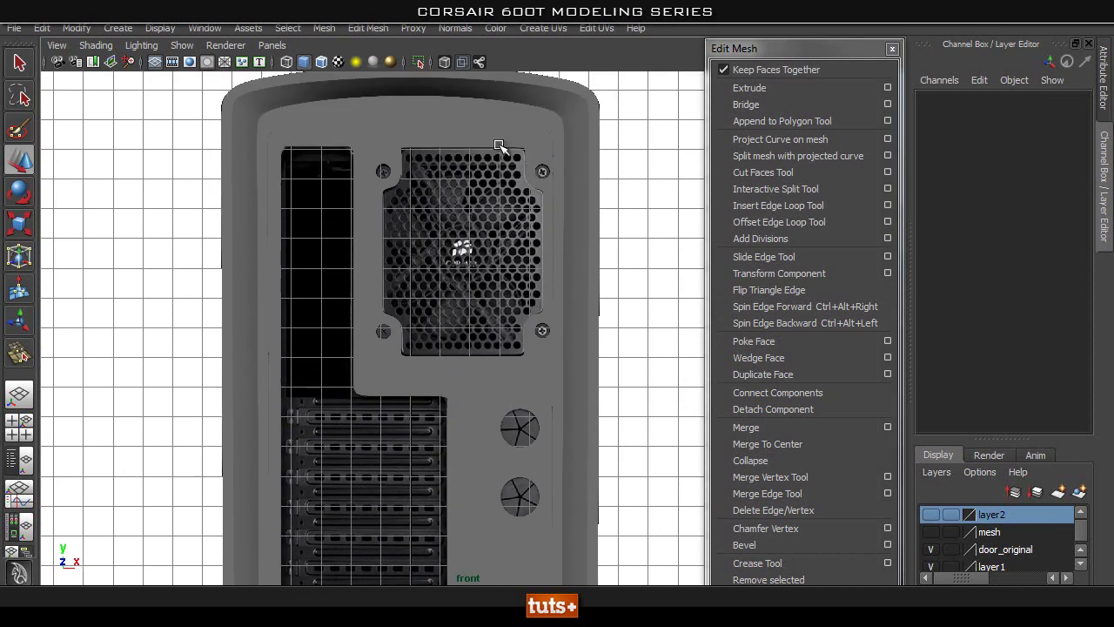
scroll(470, 339, down, 1)
alt+middle_drag(456, 350, 456, 266)
Step: Return to the perspective view and toggle X-ray shading on and off to check the panel inside the outer frame
key(space)
drag(455, 267, 456, 228)
alt+drag(589, 296, 435, 328)
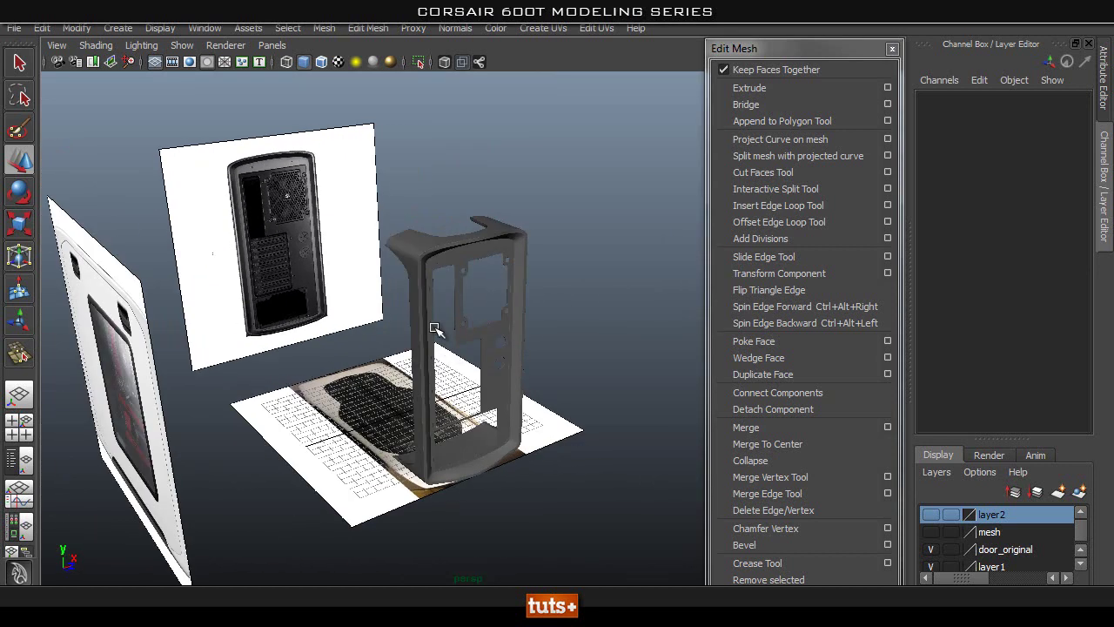
click(419, 61)
click(424, 65)
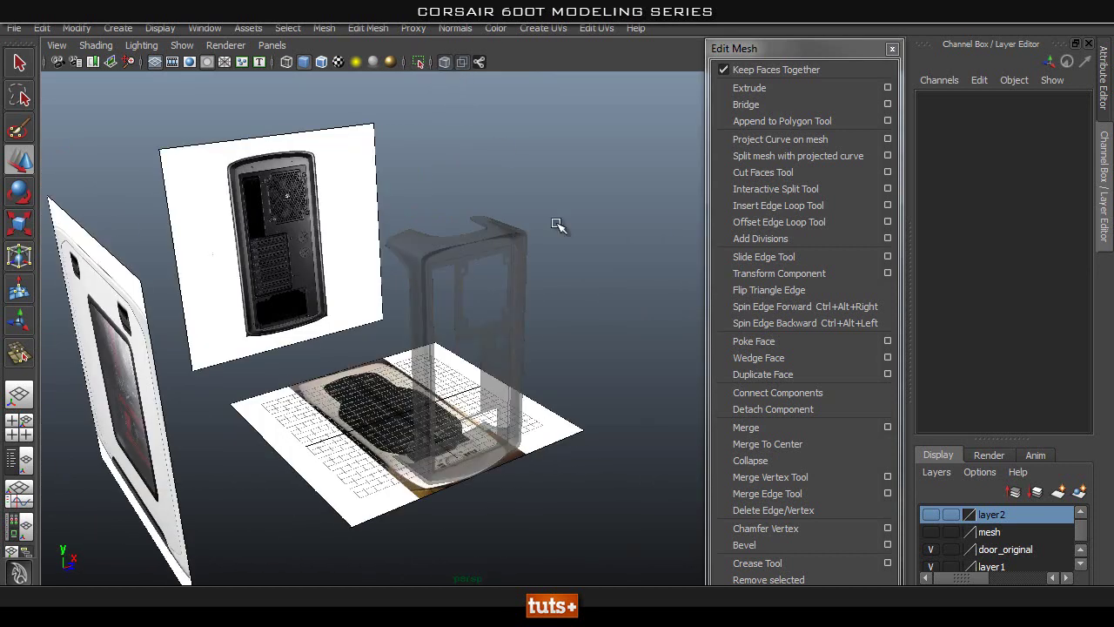
click(443, 62)
Step: Inspect the assembled back panel and outer frame from several angles alongside the reference image planes
alt+drag(521, 209, 442, 277)
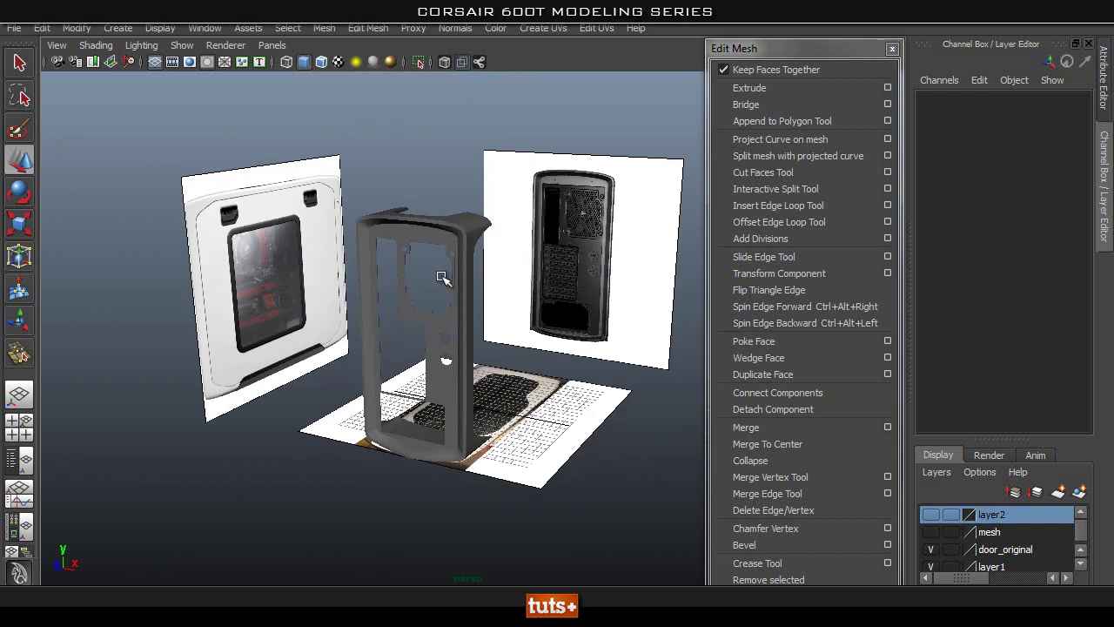
alt+drag(528, 431, 672, 315)
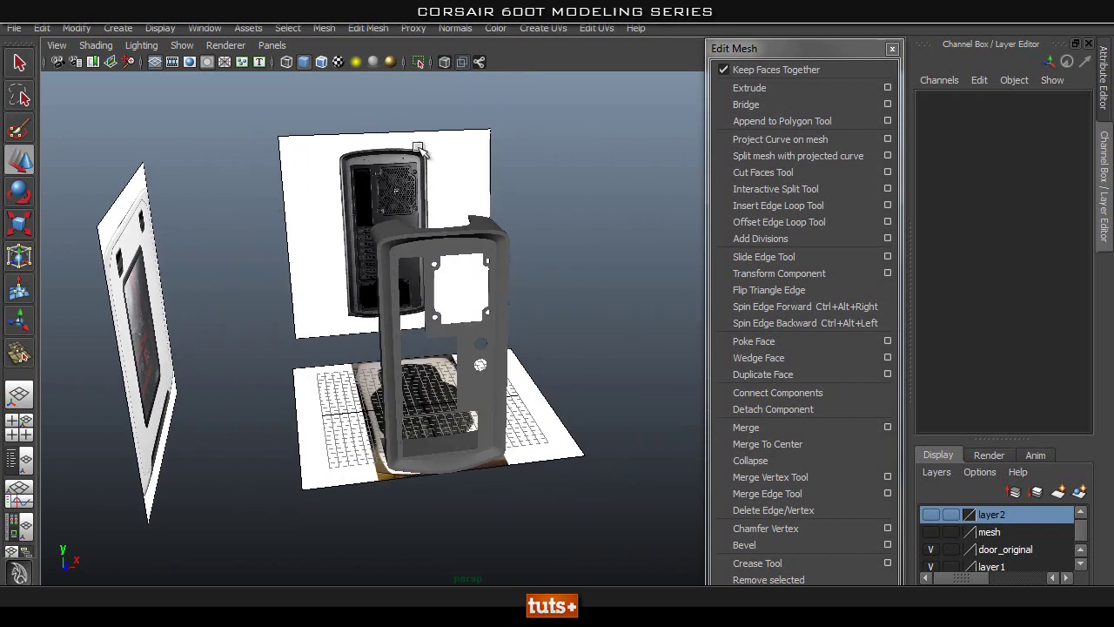
alt+drag(380, 244, 437, 360)
alt+drag(567, 372, 369, 315)
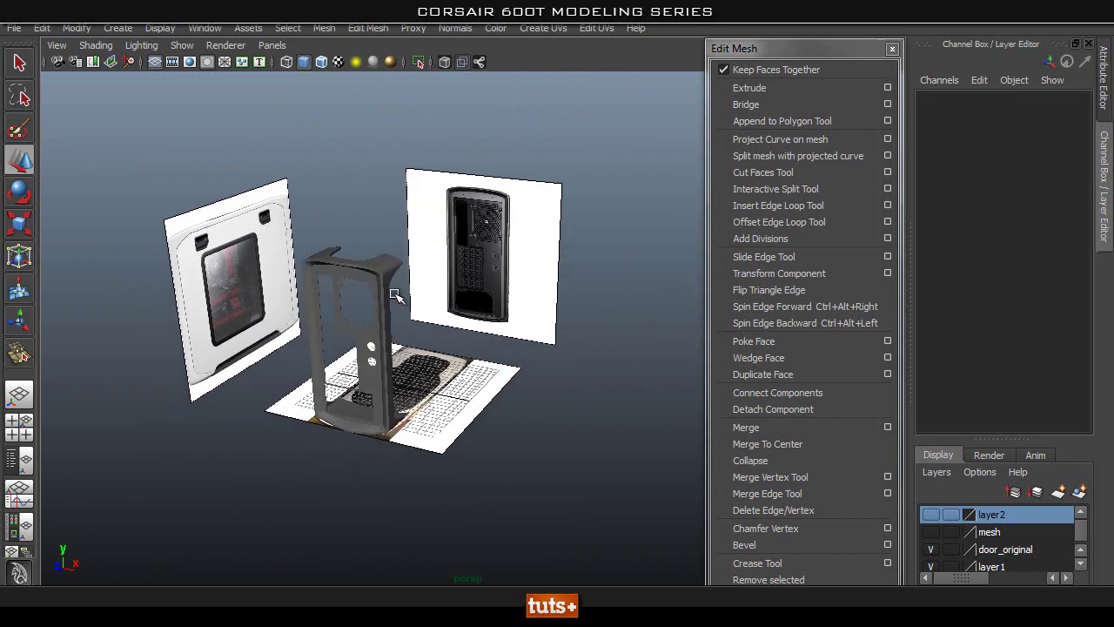